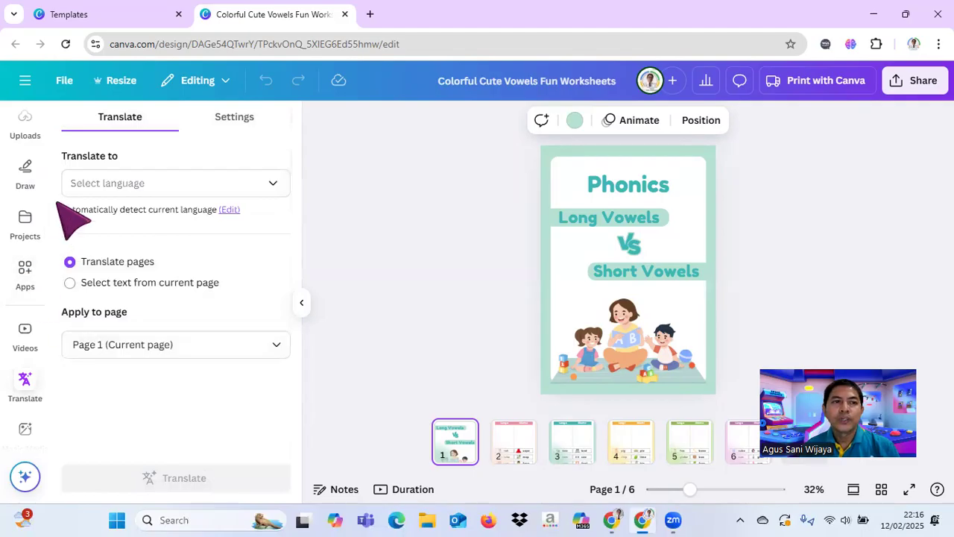
Step: Review the translation settings and choose Indonesian as the language to translate the worksheets into
click(237, 117)
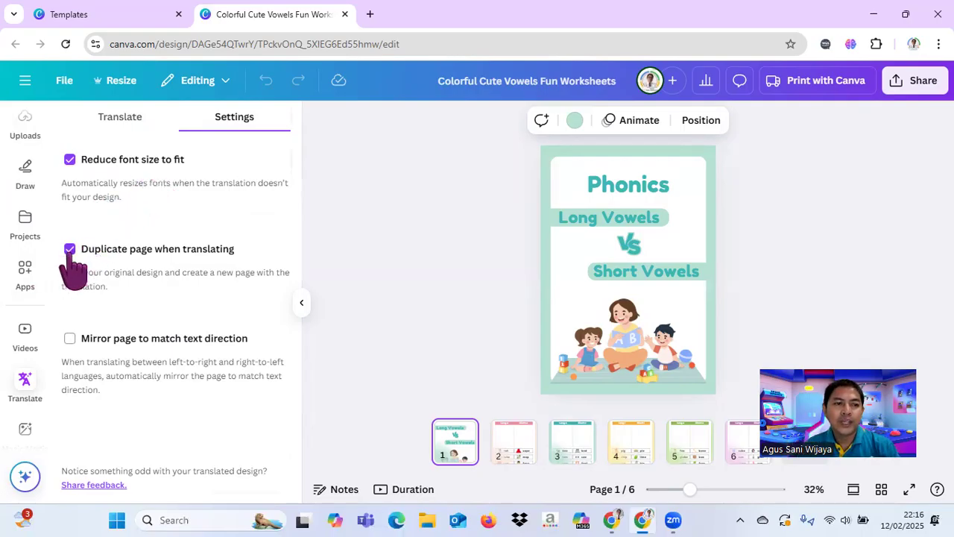
click(130, 116)
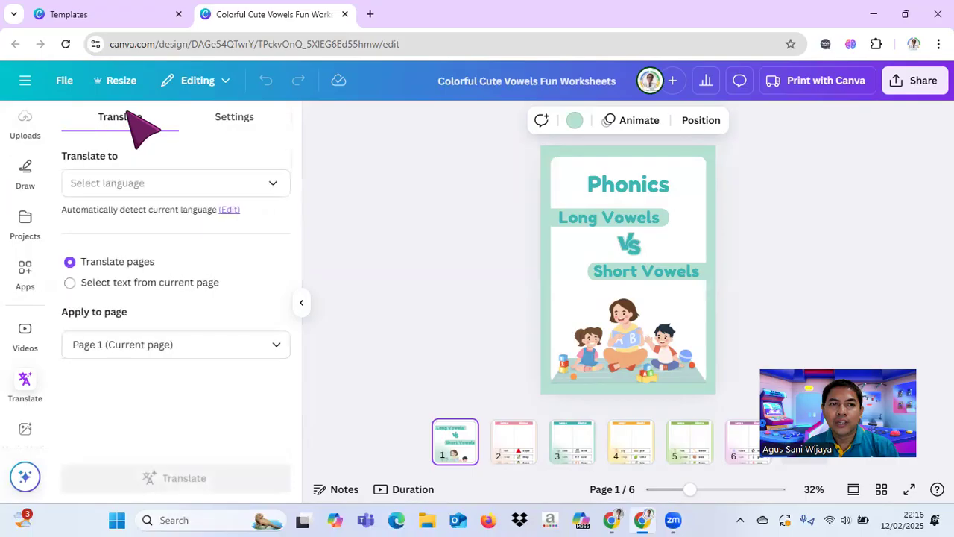
click(273, 186)
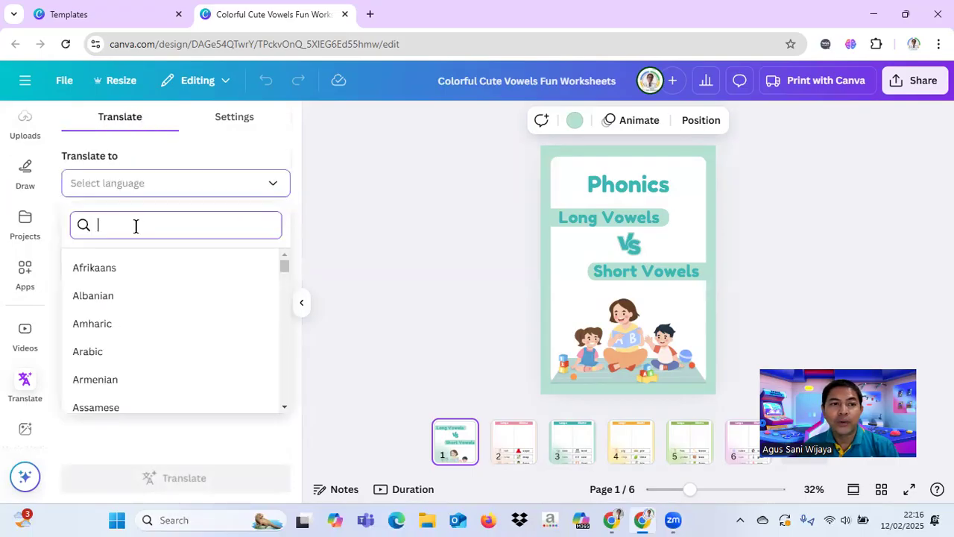
text(in)
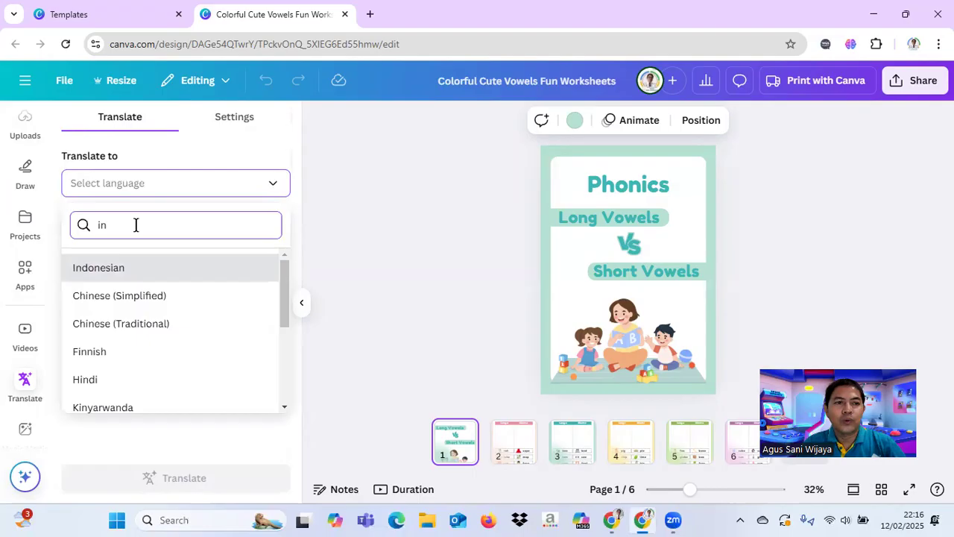
click(123, 270)
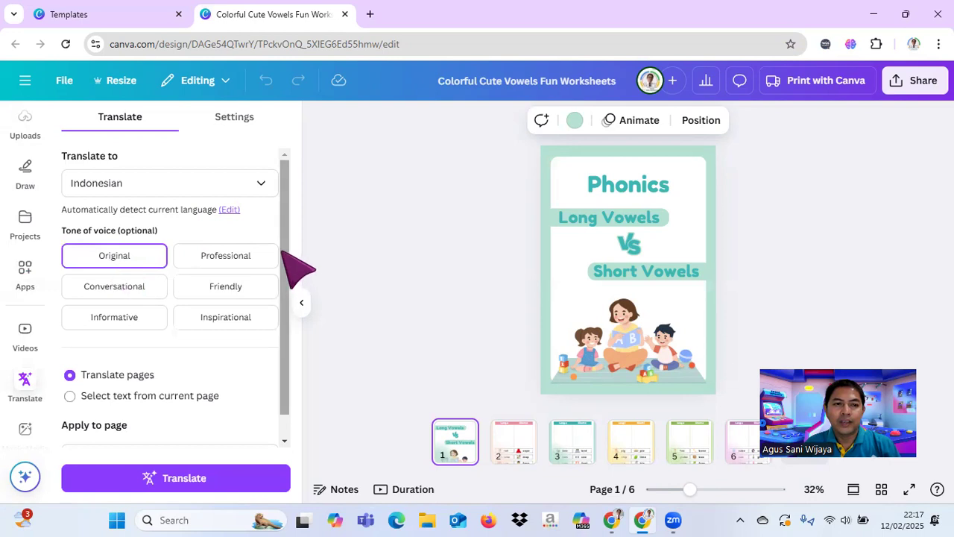
Step: Apply the translation to all pages (1–6) with the Original tone of voice and run it
scroll(287, 272, down, 1)
scroll(287, 273, down, 1)
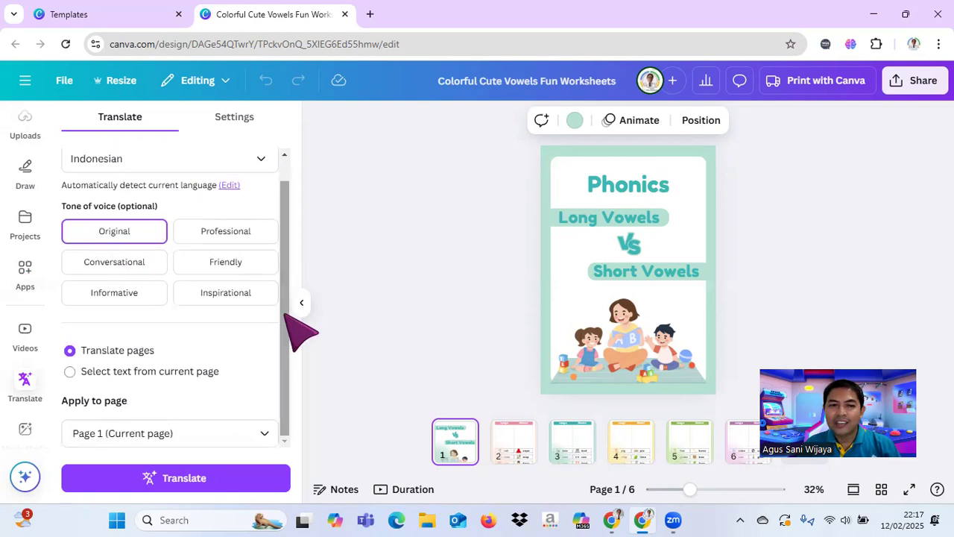
click(263, 433)
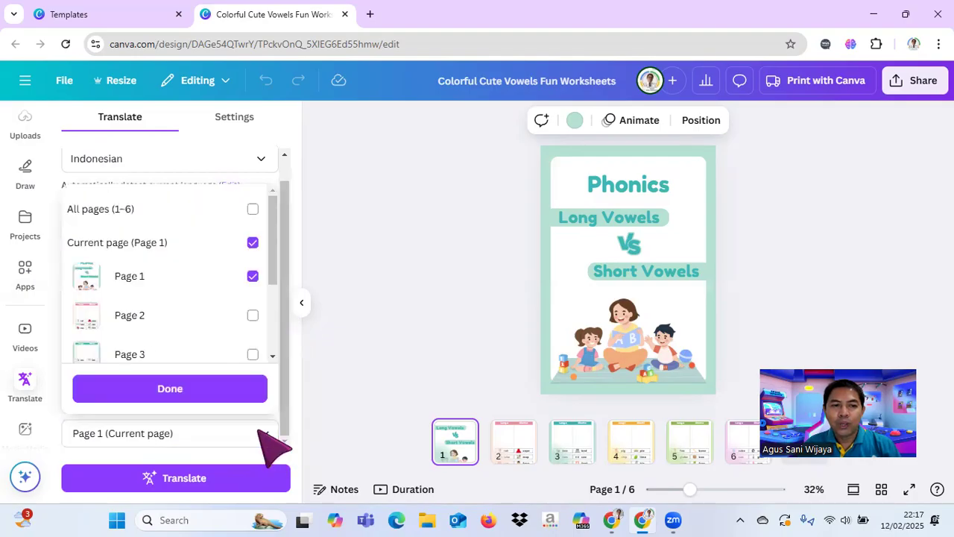
click(253, 210)
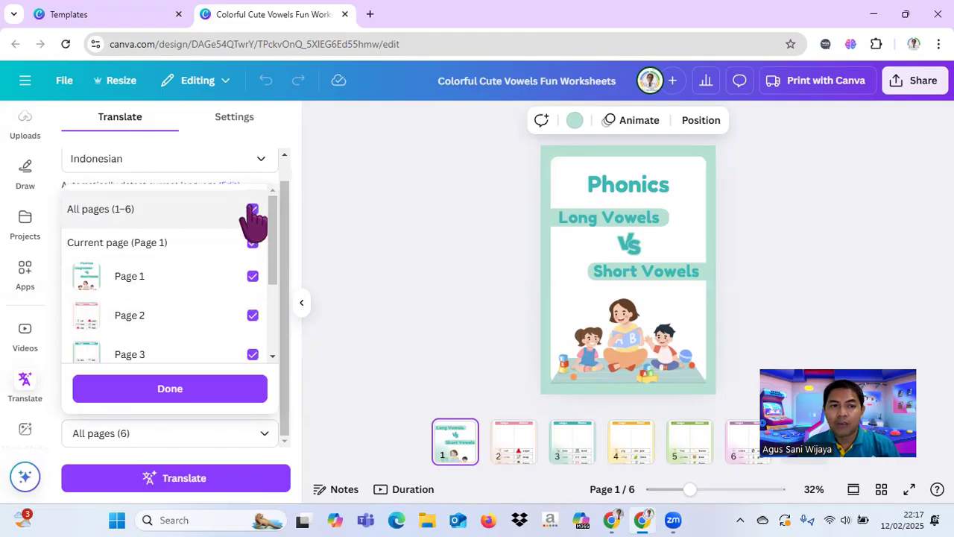
click(162, 392)
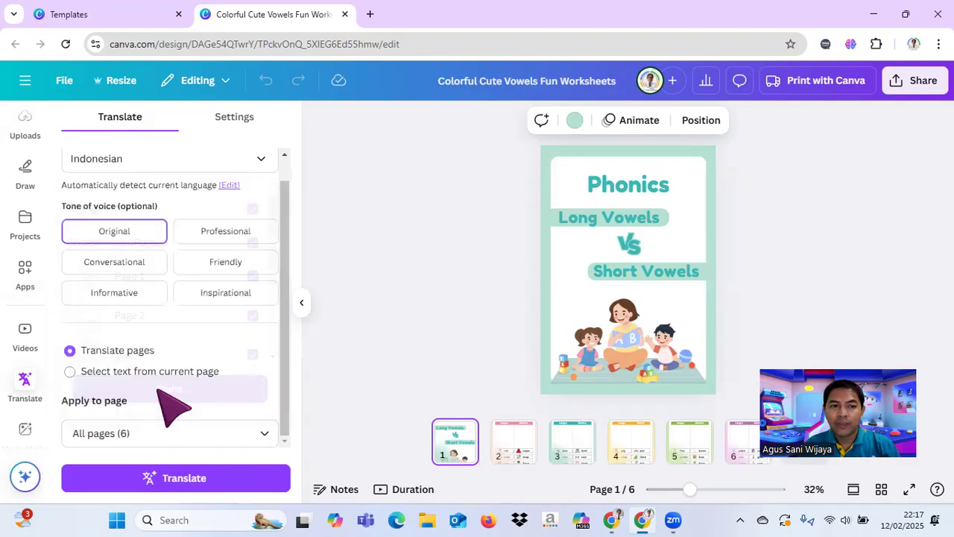
click(210, 480)
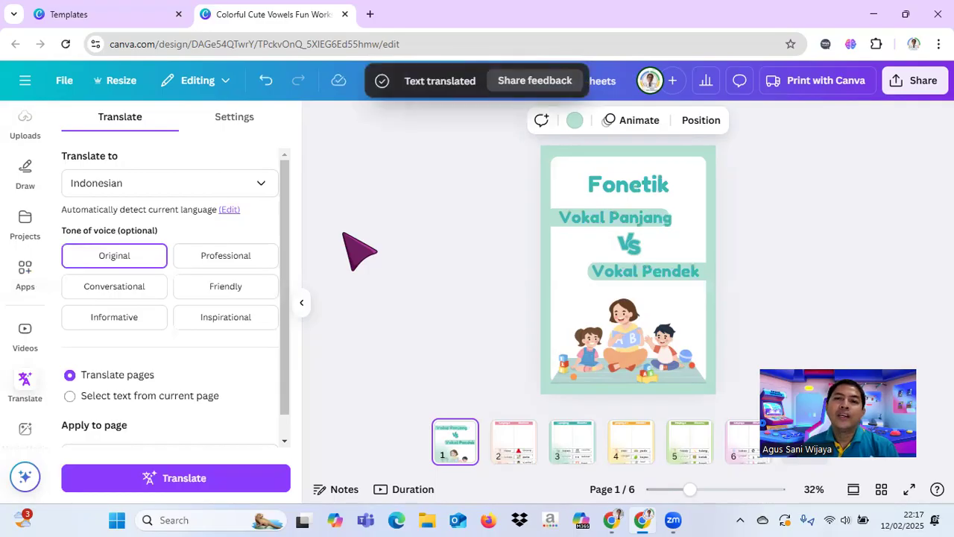
Step: Check the translated text on pages 2 to 6 of the worksheet design
click(513, 442)
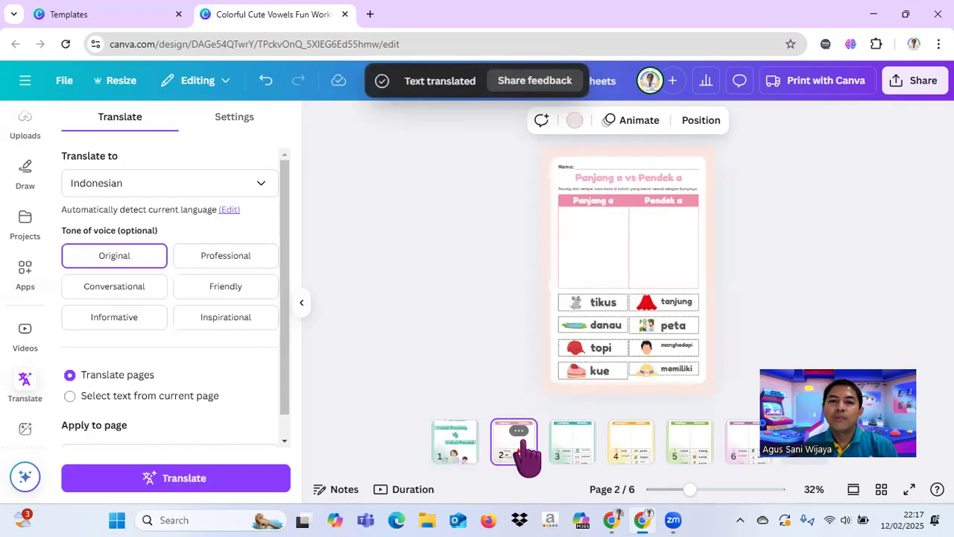
click(593, 447)
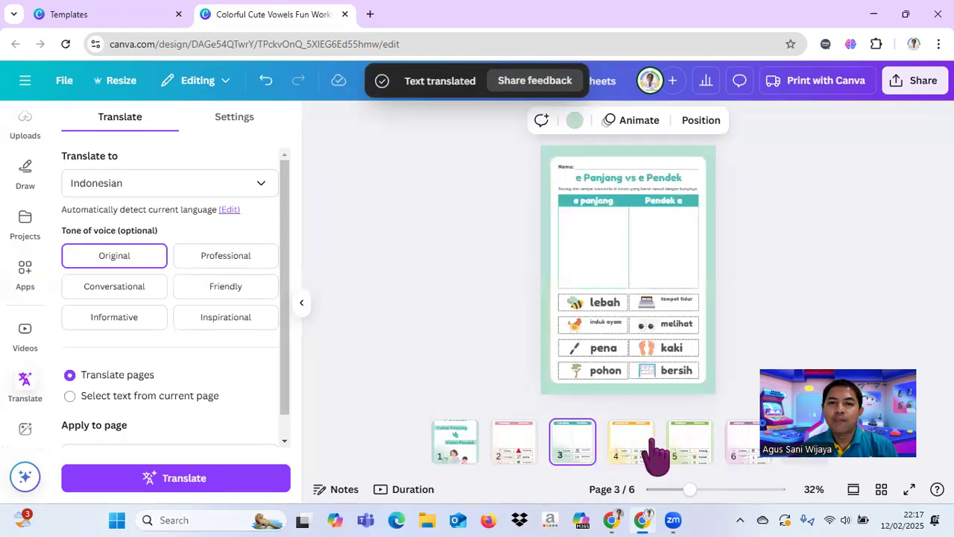
click(621, 454)
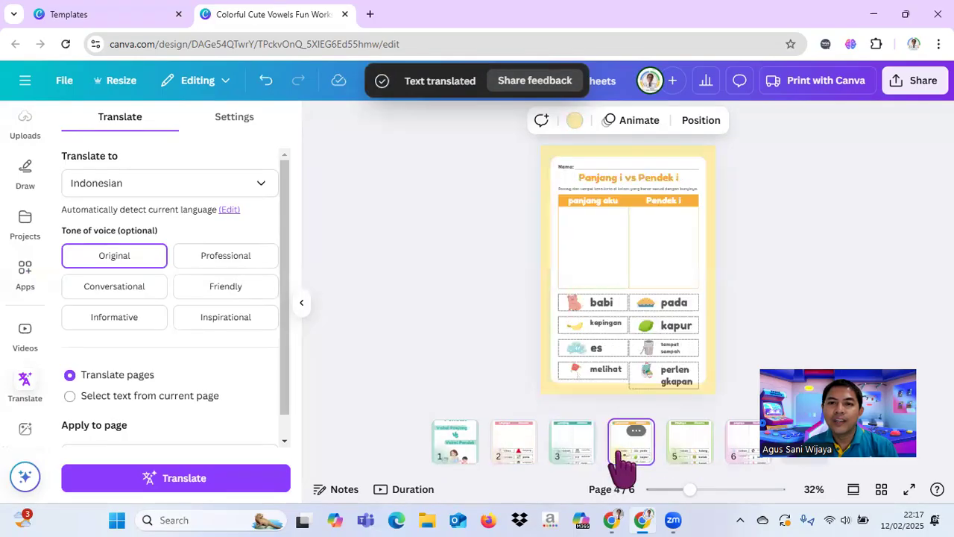
click(690, 451)
click(746, 451)
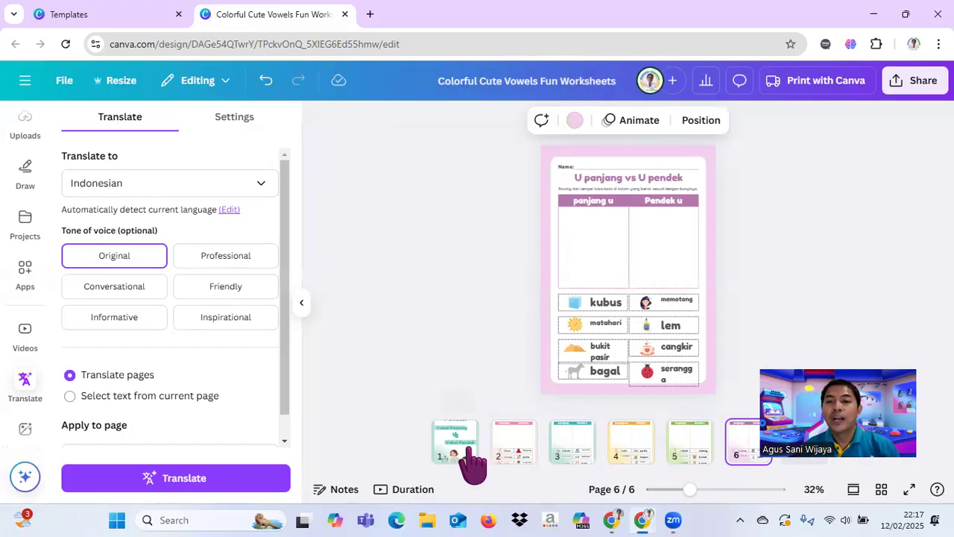
Step: Widen the ladybug word card on page 6 slightly and reduce its text "serangga" to font size 26,2
click(698, 490)
drag(698, 490, 697, 489)
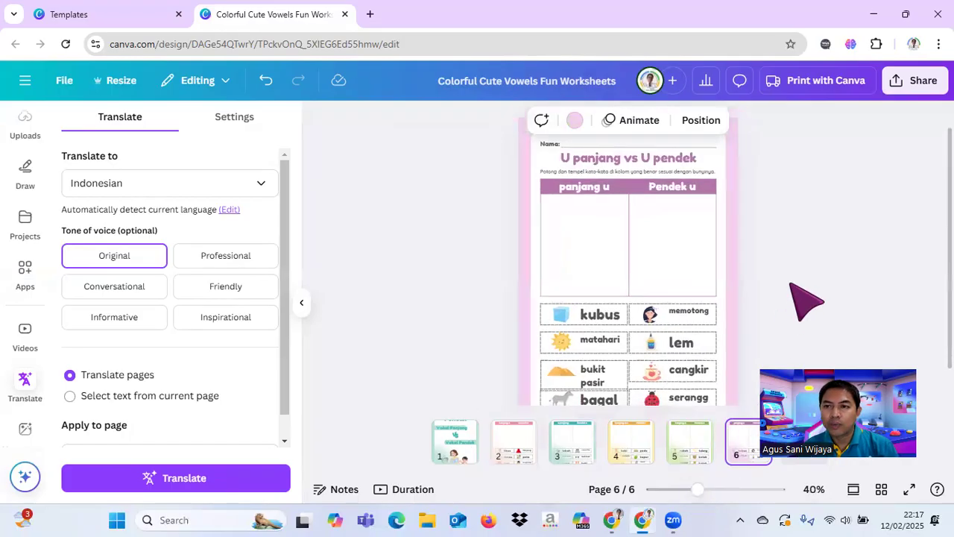
scroll(805, 302, down, 1)
click(677, 370)
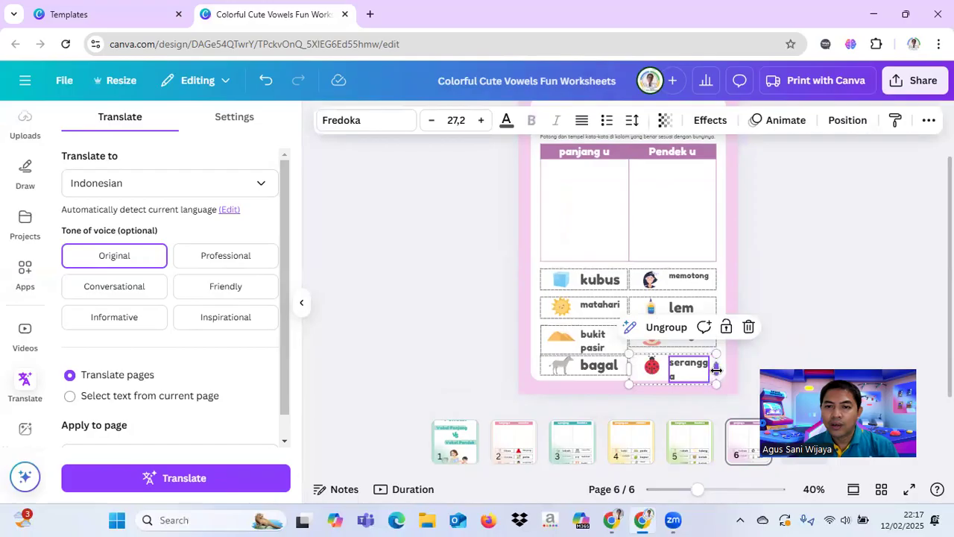
drag(716, 370, 727, 369)
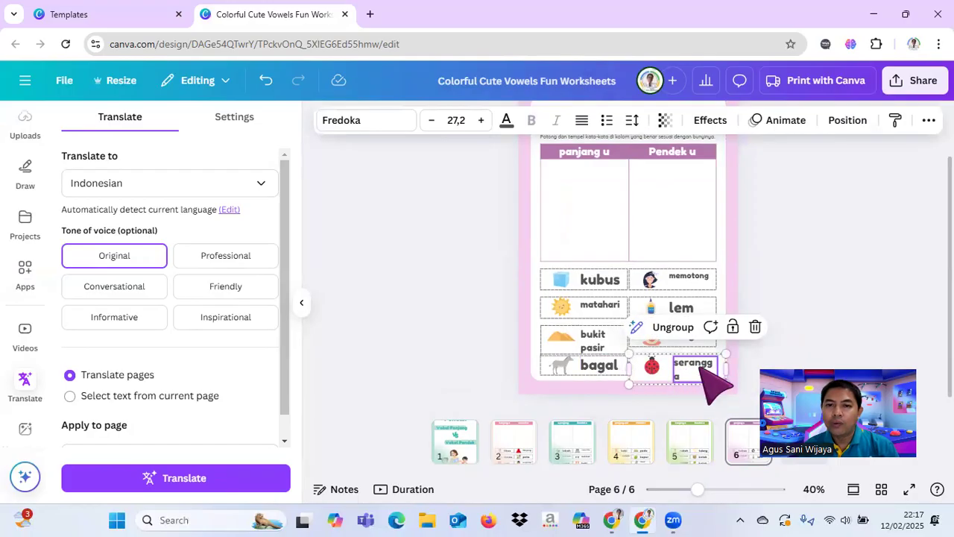
click(697, 367)
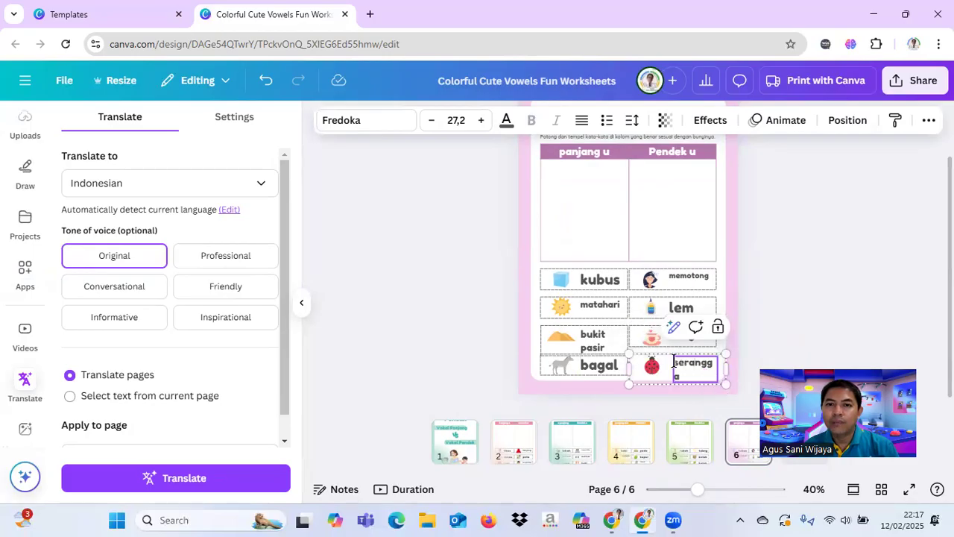
double_click(683, 366)
click(431, 120)
click(789, 326)
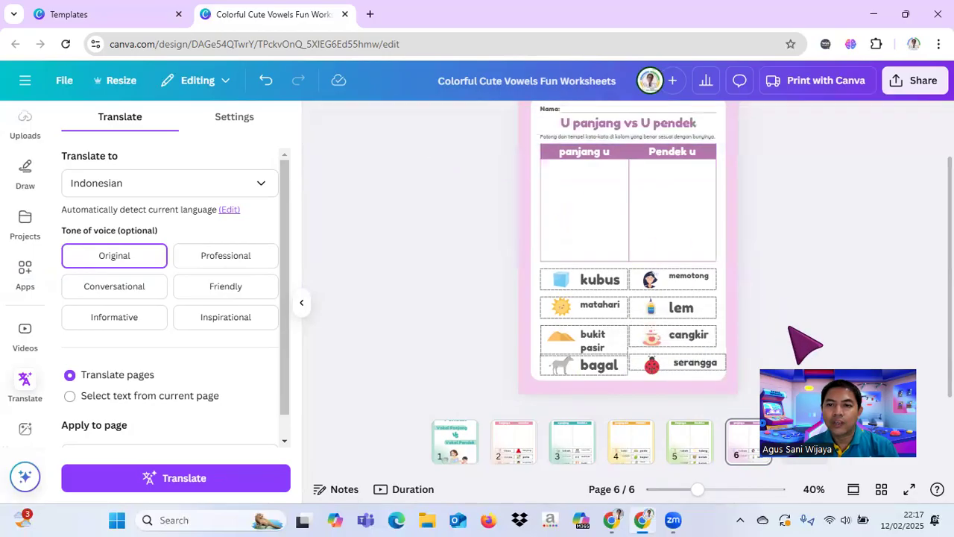
Step: Narrow the ladybug word card back to the column width and set the font size of "serangga" to 23,2
click(673, 366)
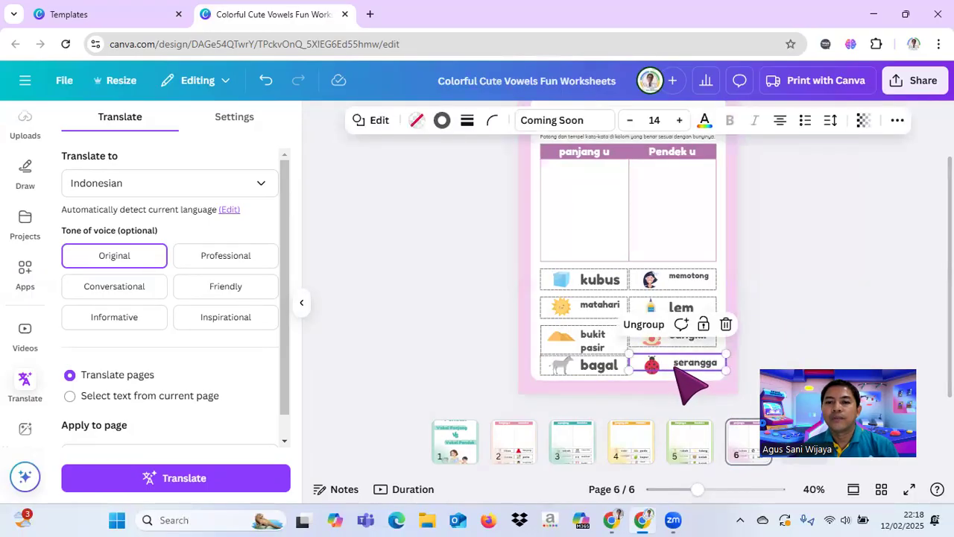
drag(726, 361, 717, 364)
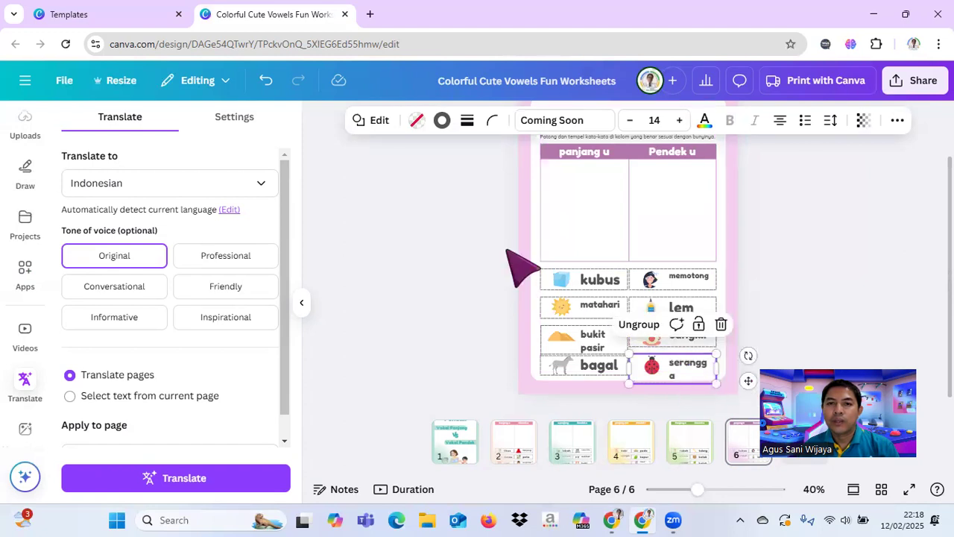
click(657, 377)
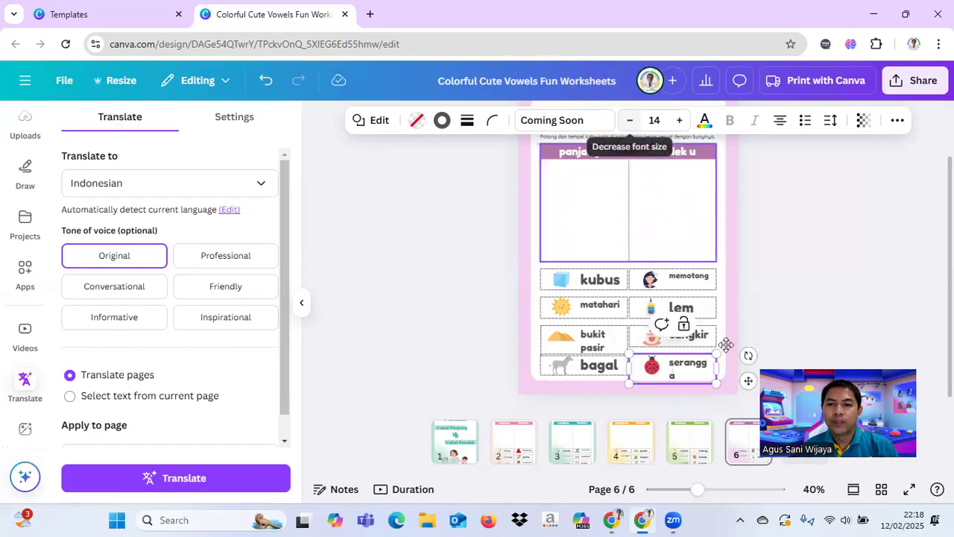
click(697, 364)
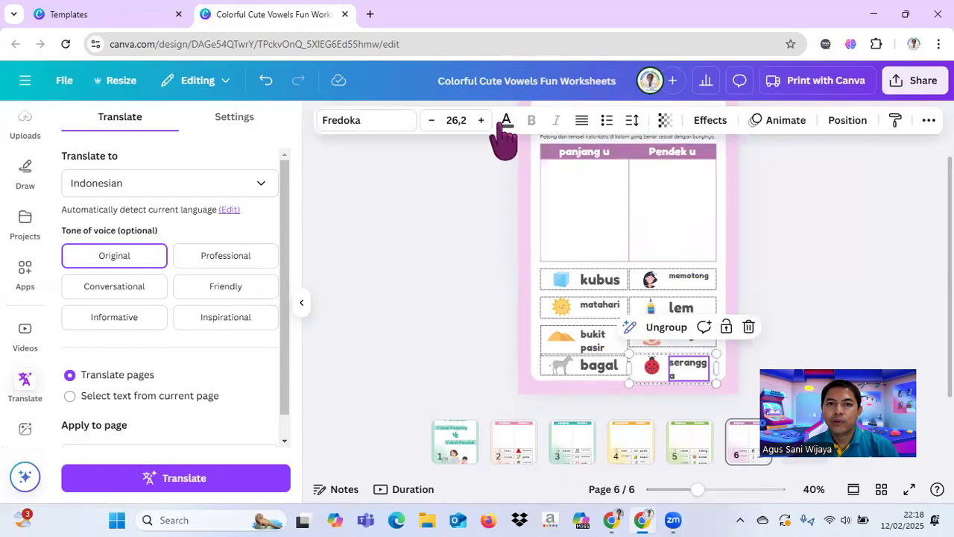
click(431, 121)
click(431, 122)
click(431, 122)
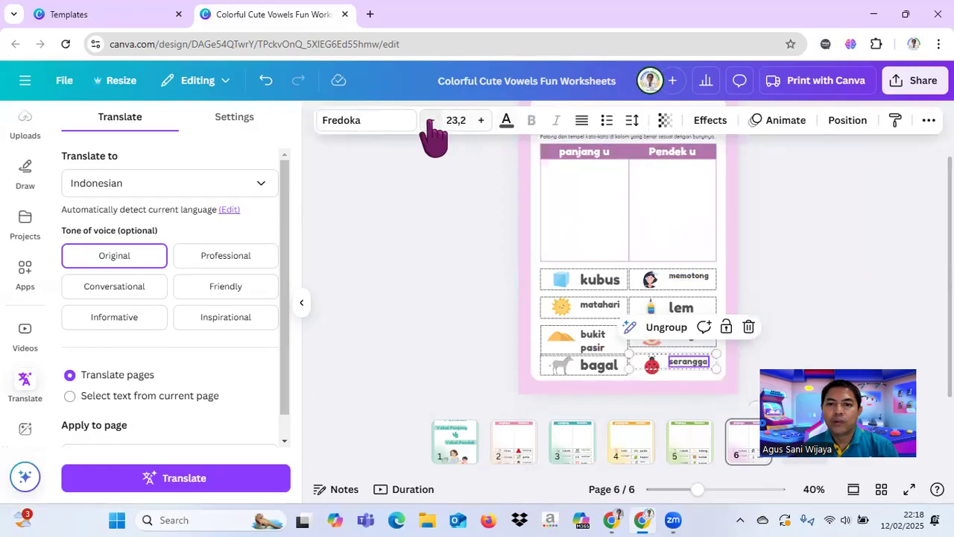
click(795, 292)
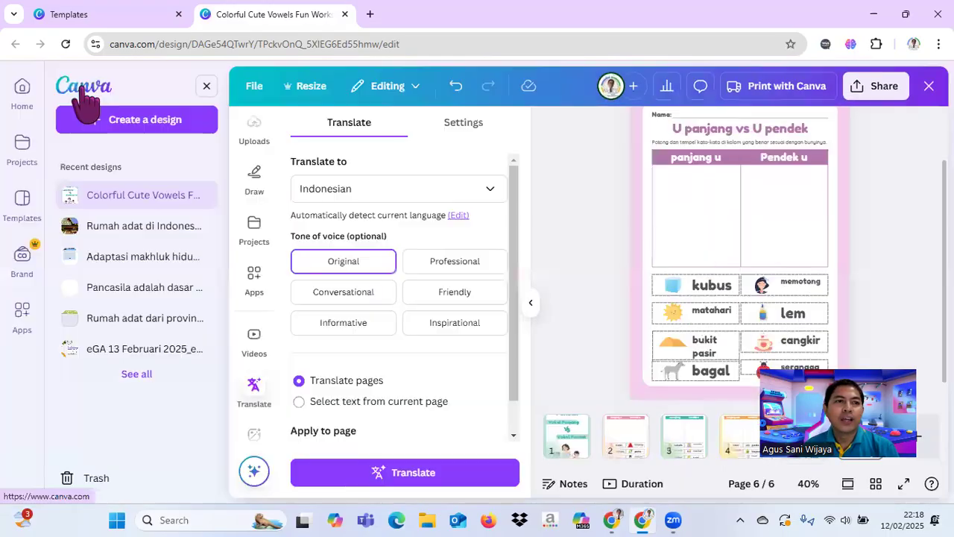
Step: Return to the home page and create a new blank Worksheet (A4 Portrait) design
click(80, 86)
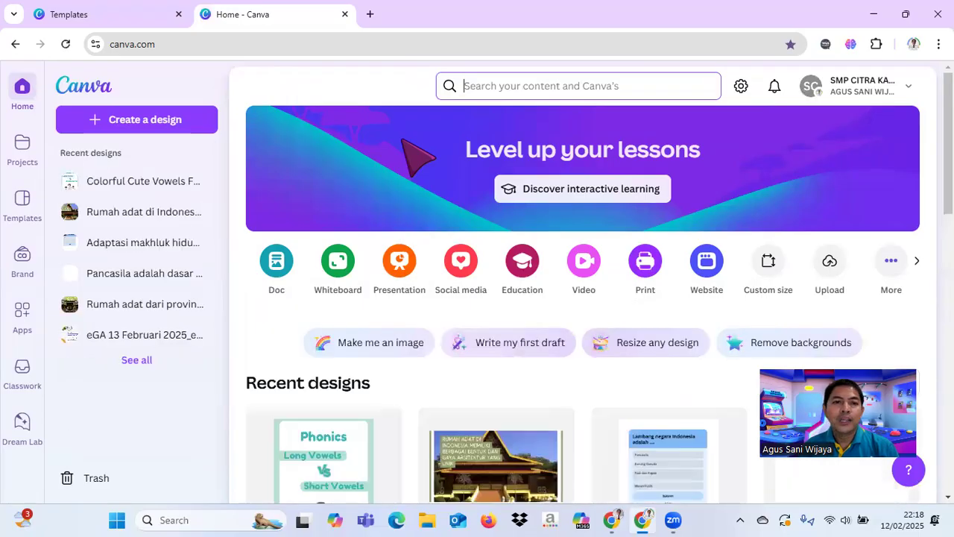
click(140, 120)
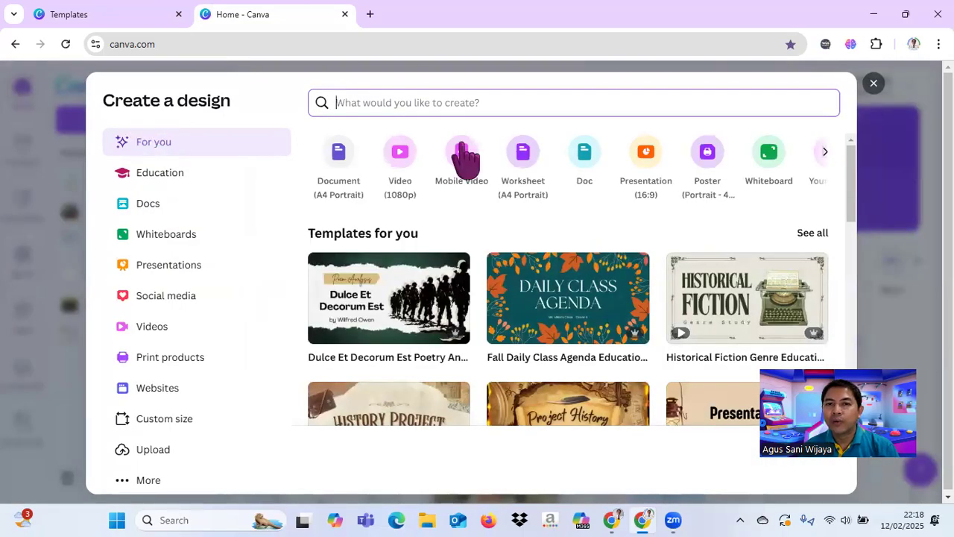
click(524, 164)
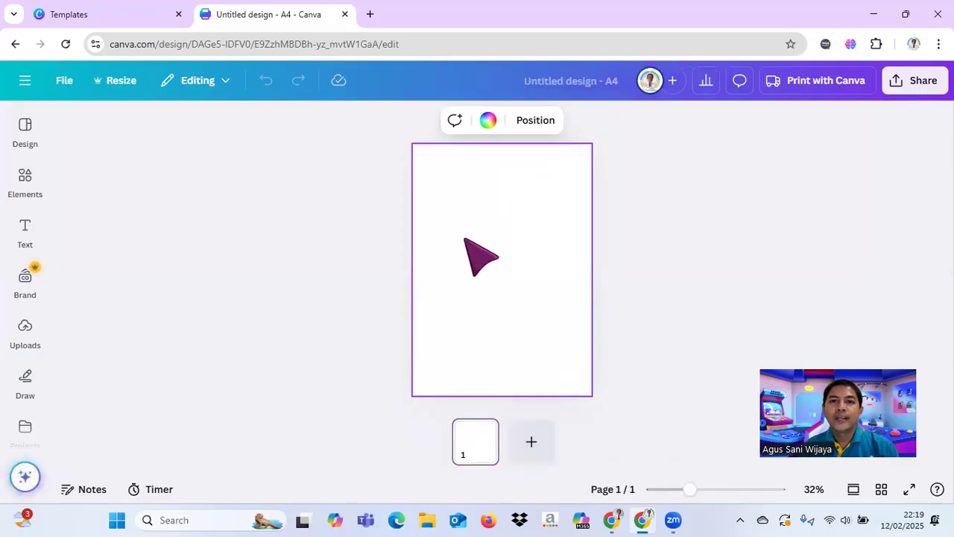
Step: Set the blank page's background to the default light green to blue gradient after trying solid turquoise #5ce1e6
drag(692, 489, 695, 489)
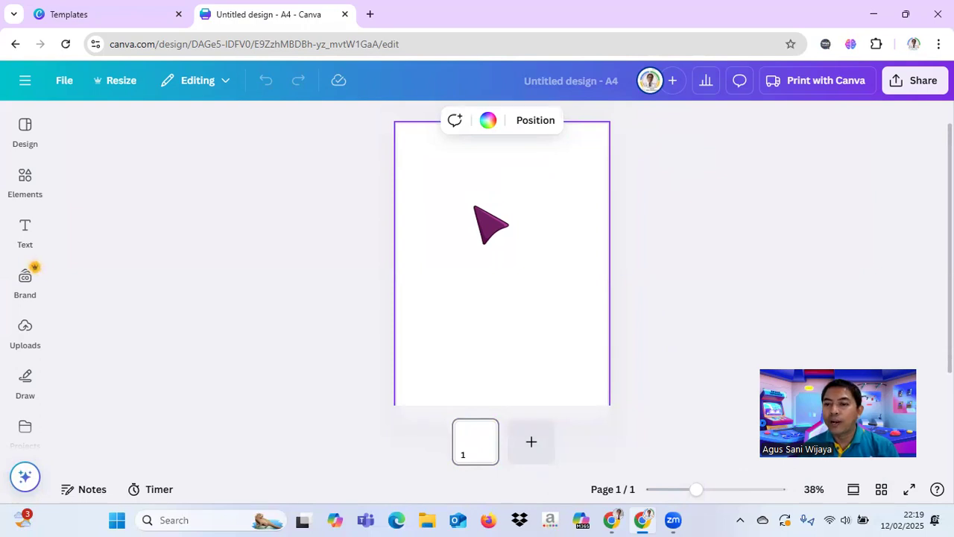
click(489, 123)
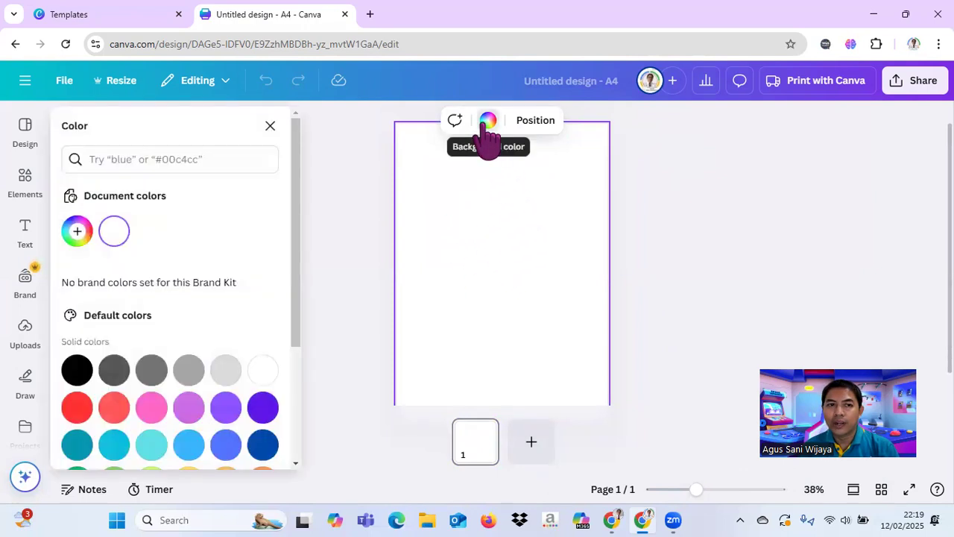
click(151, 445)
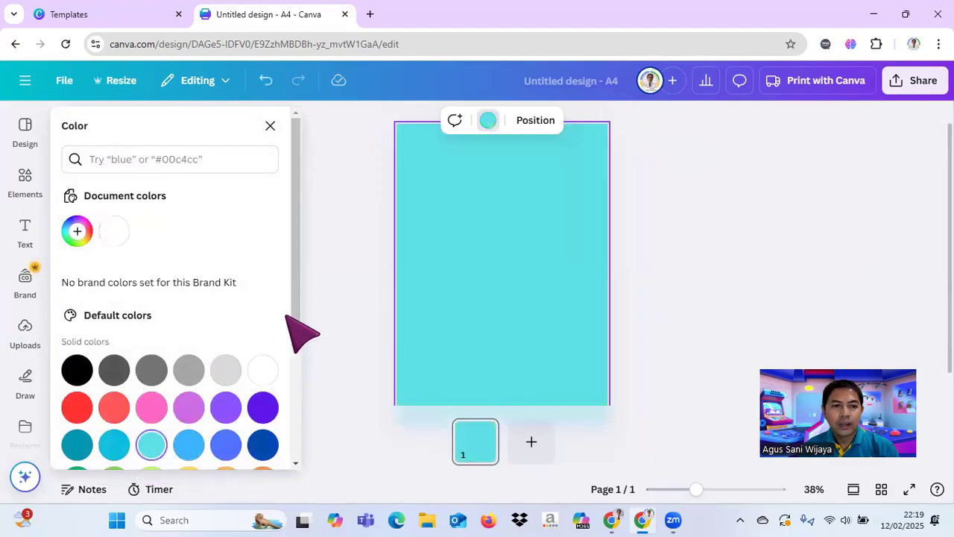
drag(294, 314, 300, 413)
click(262, 405)
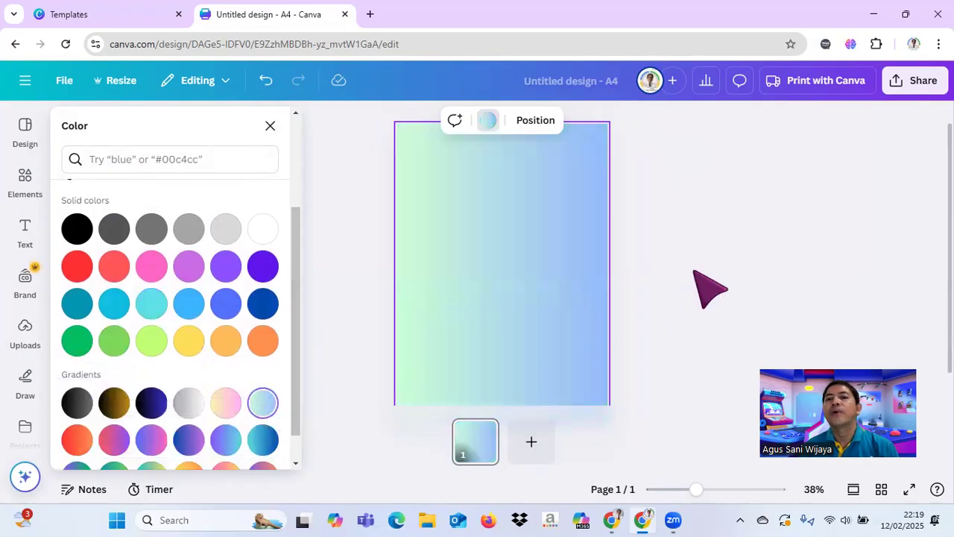
click(694, 271)
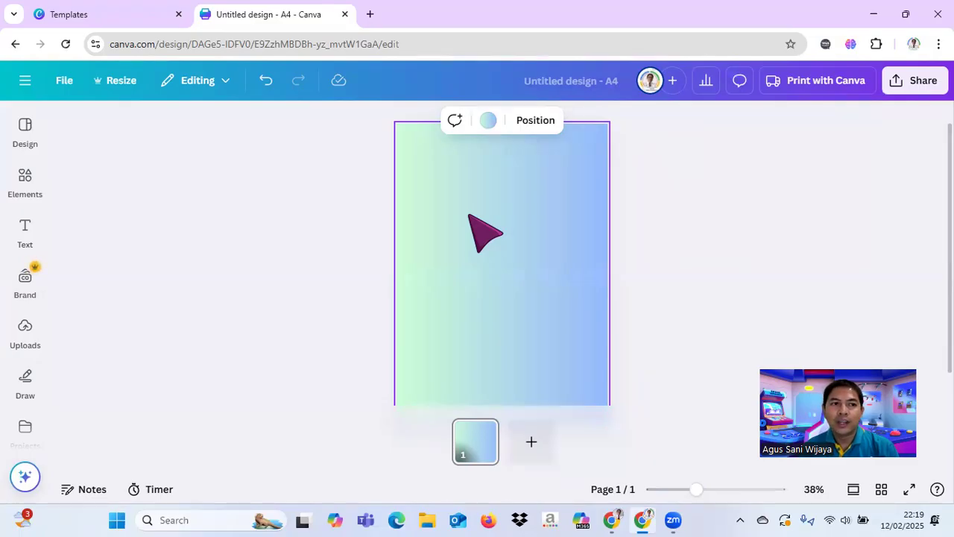
click(26, 185)
drag(294, 175, 295, 181)
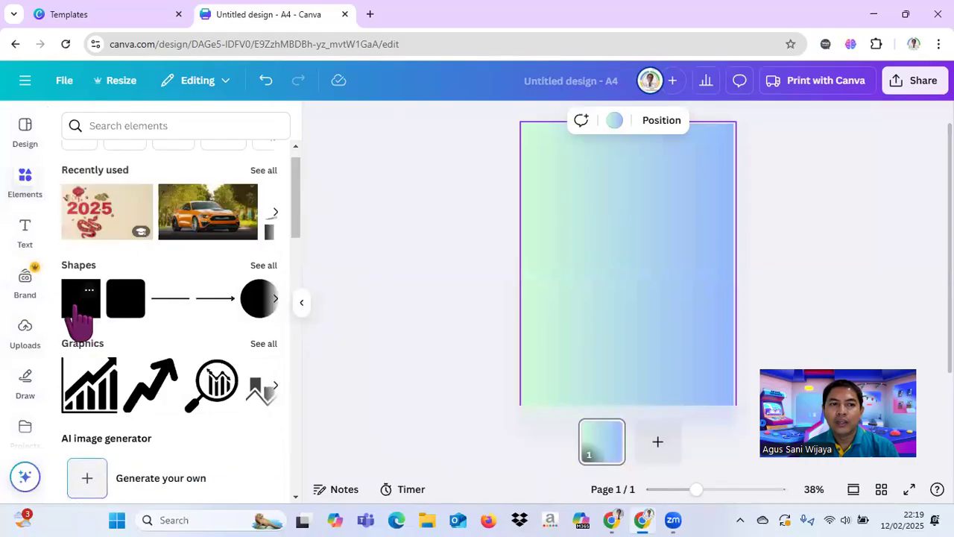
click(302, 302)
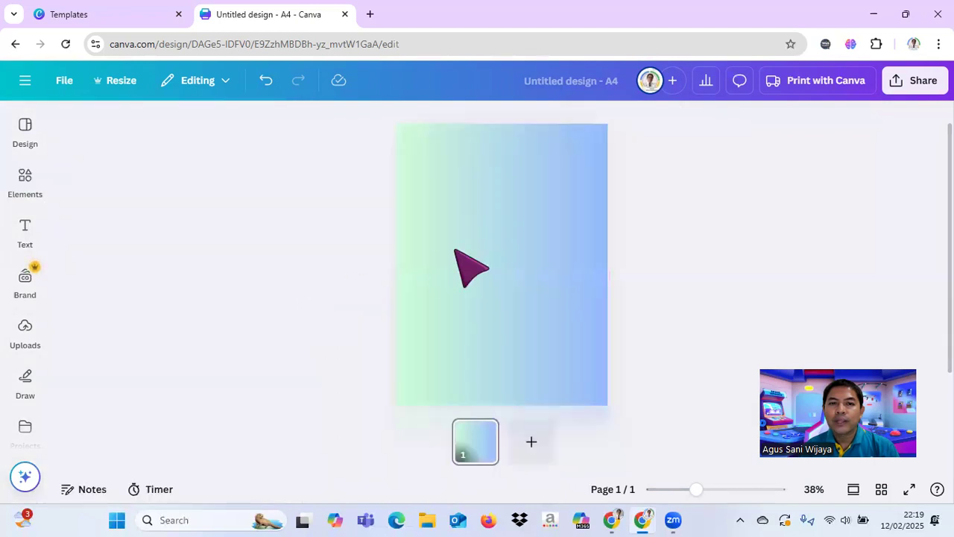
Step: Add a square shape to the page and set its size to 18 cm wide and 26.7 cm high
click(496, 246)
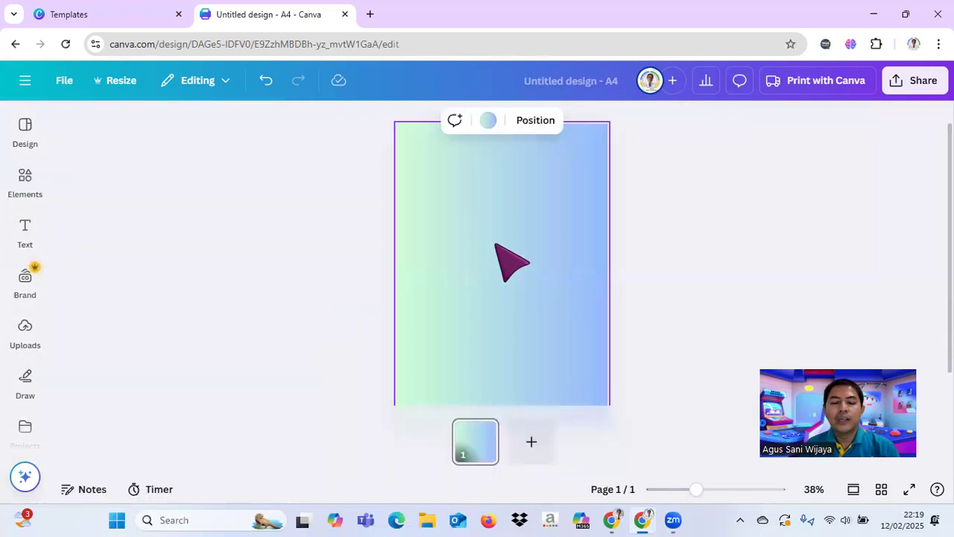
key(t)
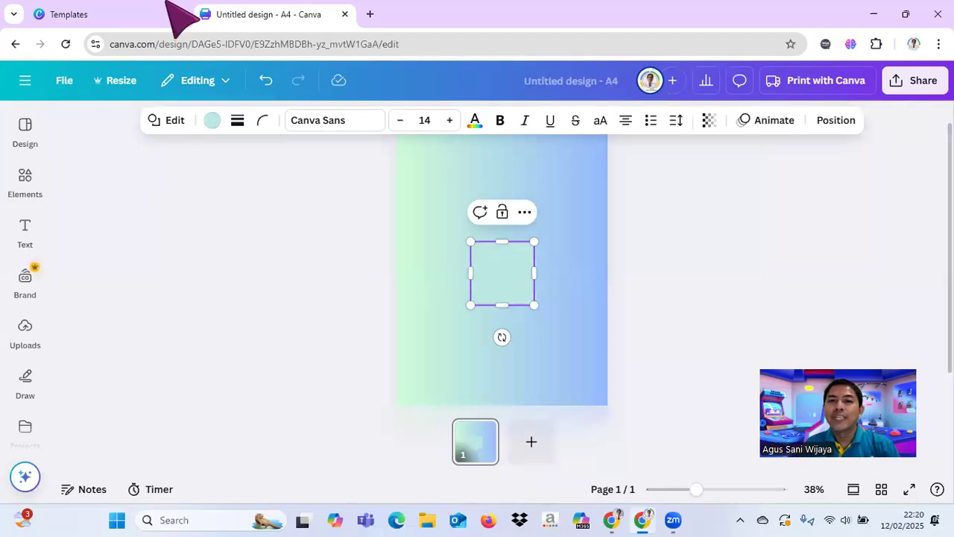
click(835, 120)
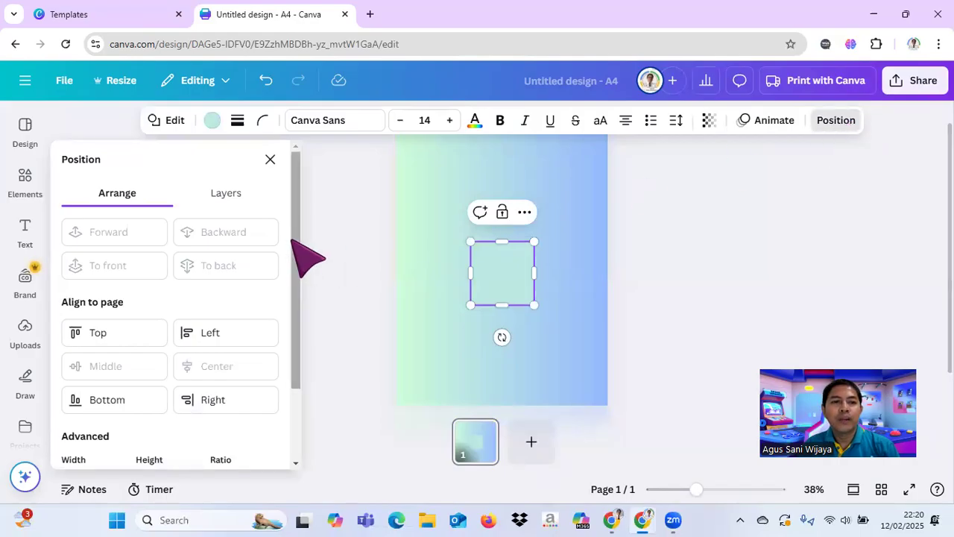
drag(292, 247, 288, 249)
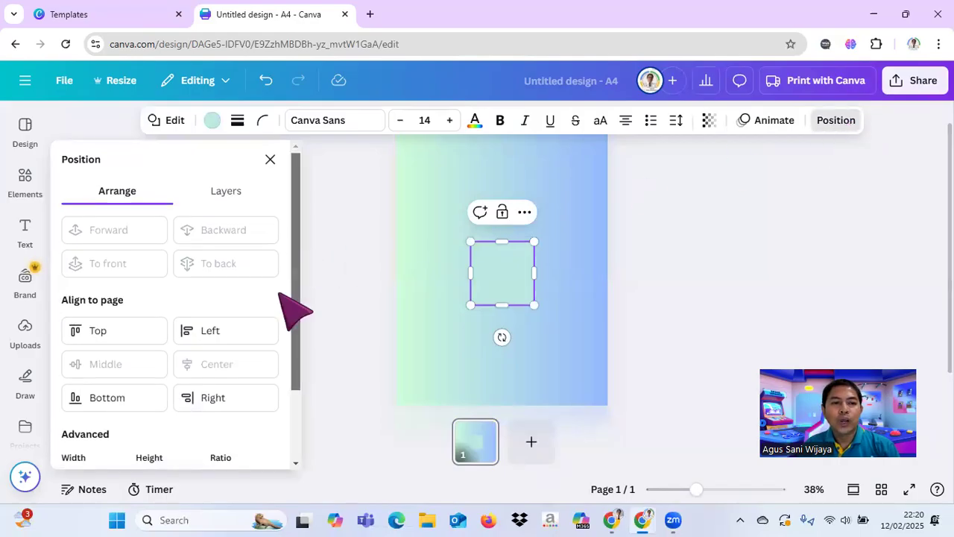
scroll(281, 313, down, 2)
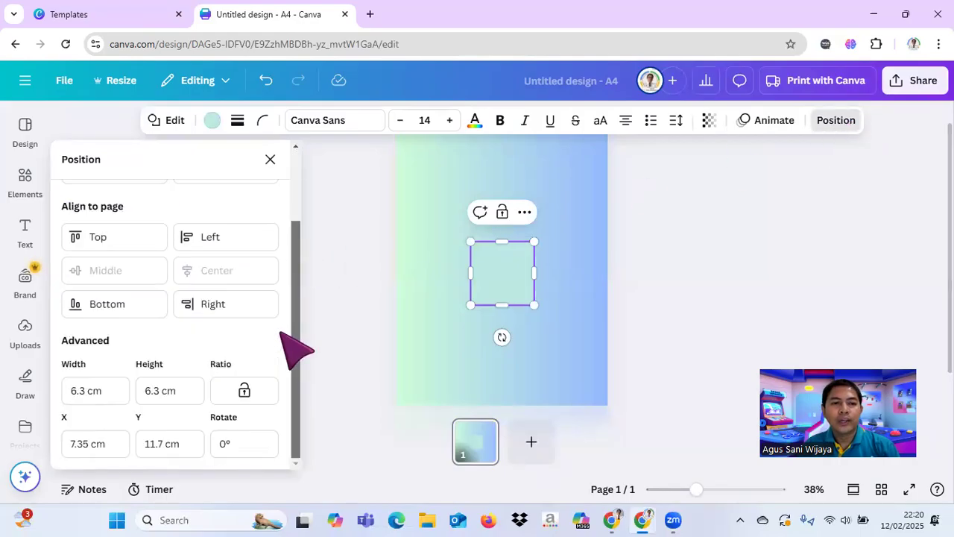
click(87, 395)
drag(87, 394, 65, 391)
text(18)
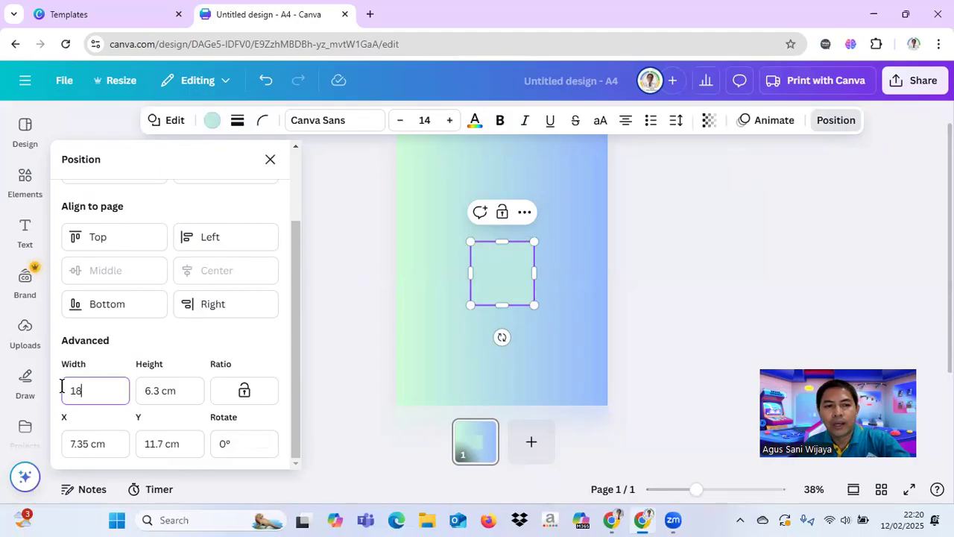
click(179, 386)
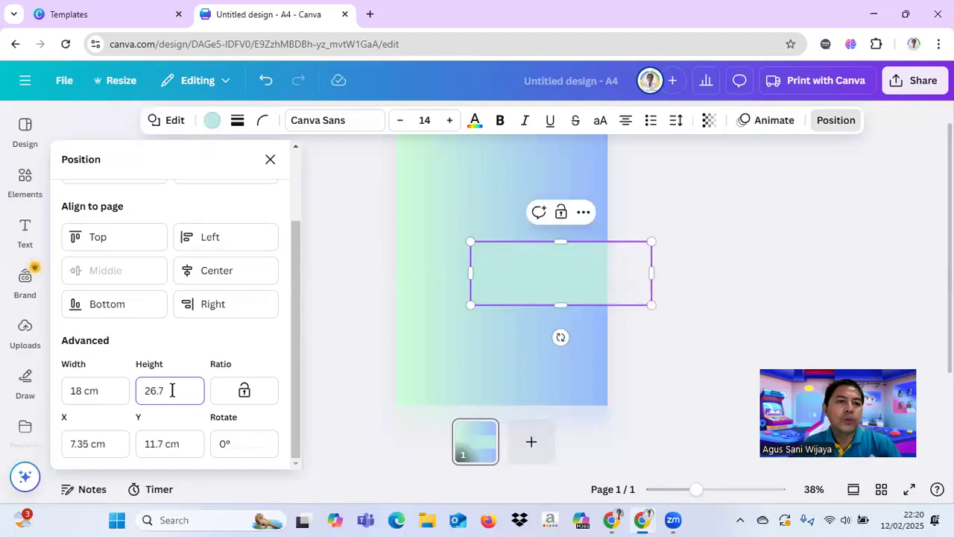
Step: Align the rectangle to the page's horizontal center and vertical middle
click(209, 273)
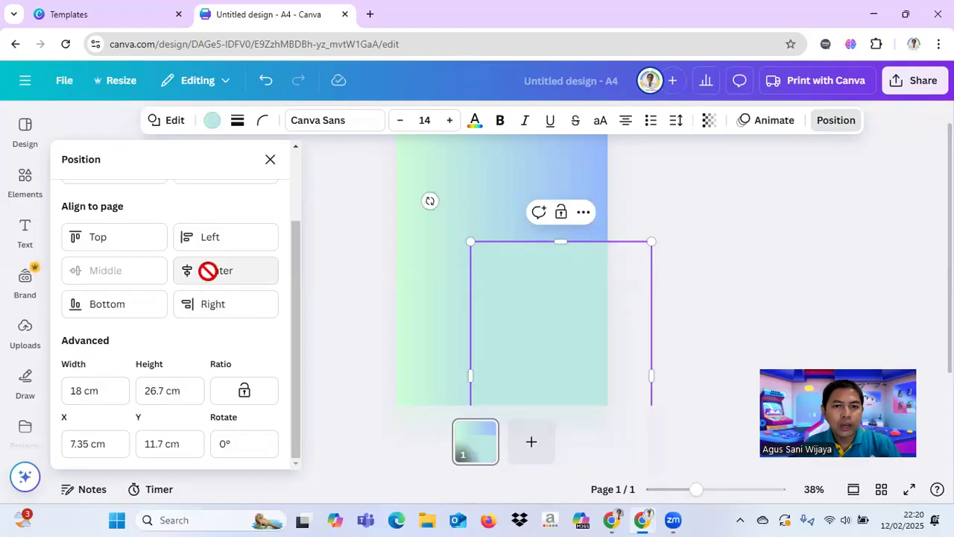
click(121, 272)
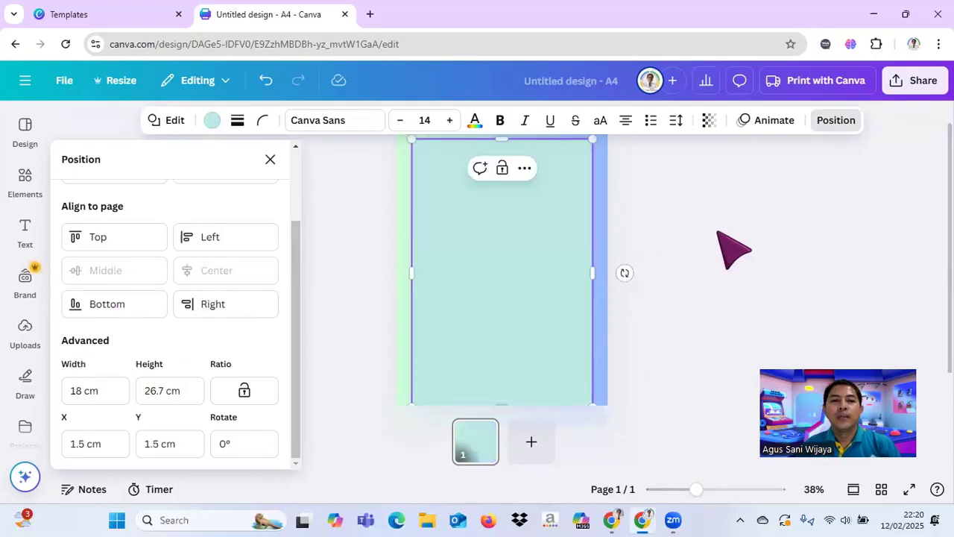
click(269, 158)
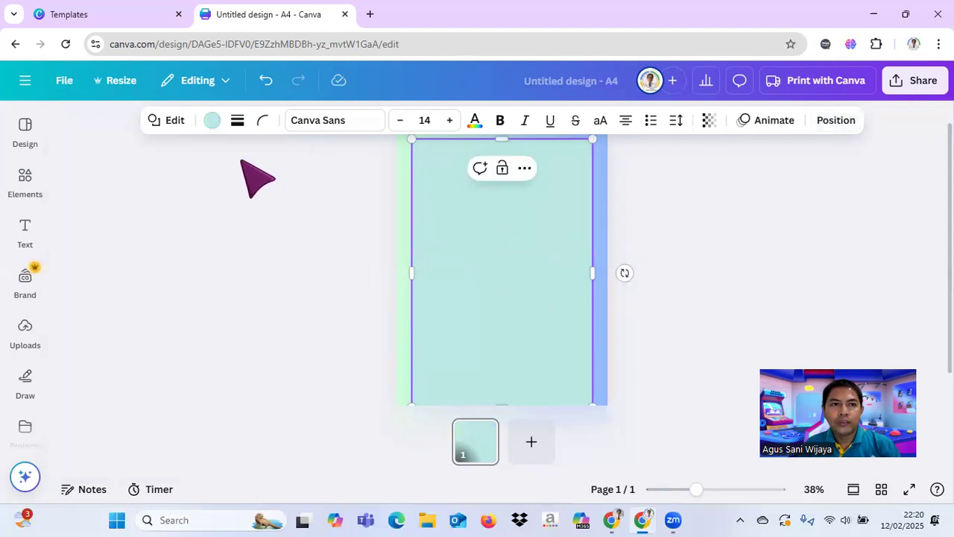
Step: Fill the rectangle with solid white from the default colors
click(211, 123)
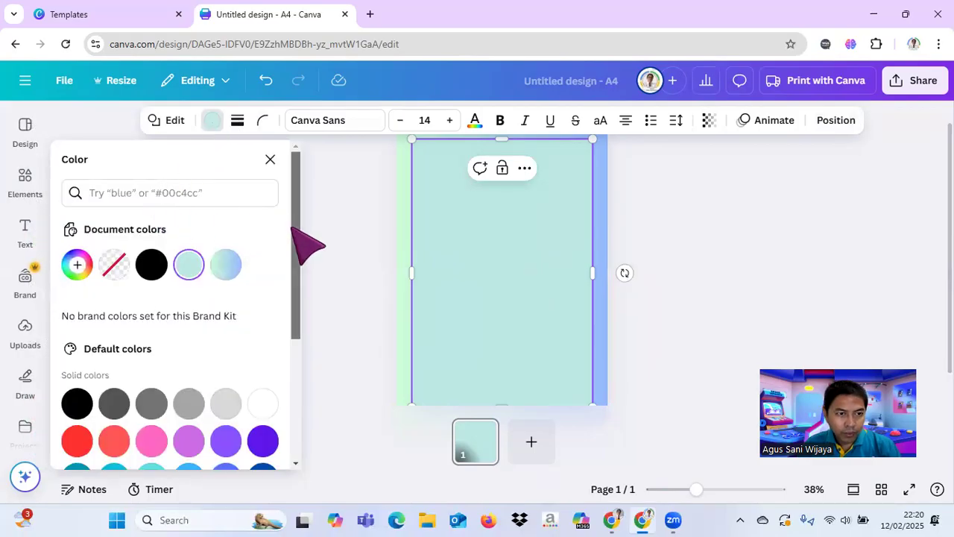
scroll(289, 224, down, 2)
click(262, 317)
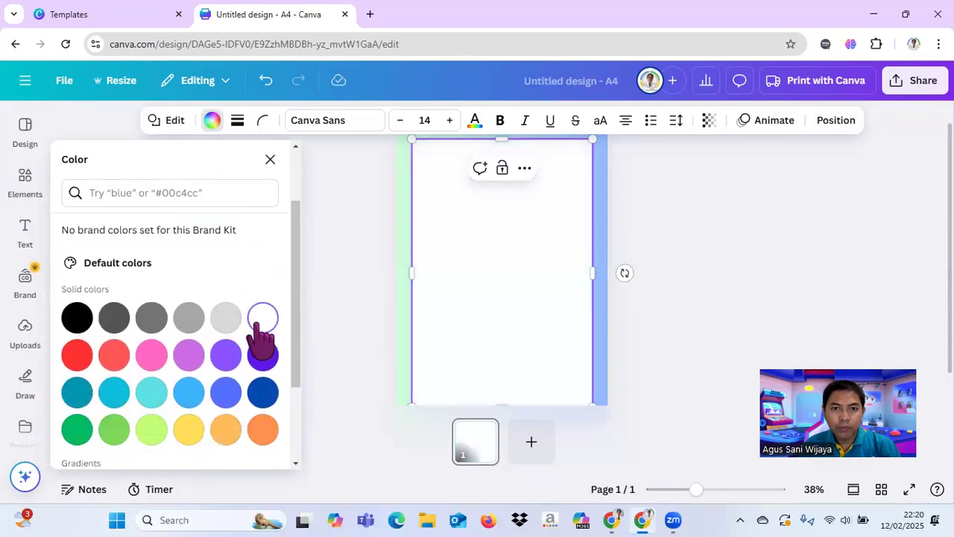
click(724, 258)
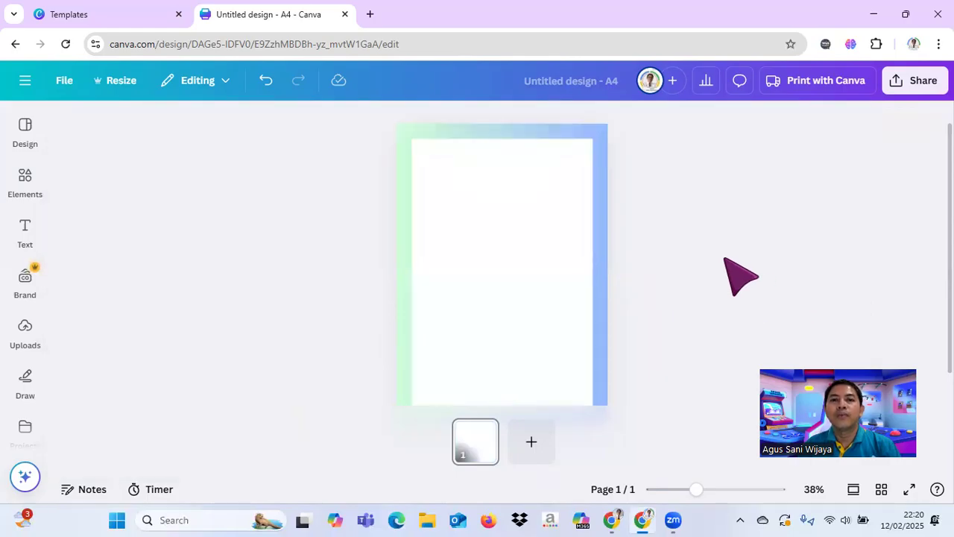
click(724, 258)
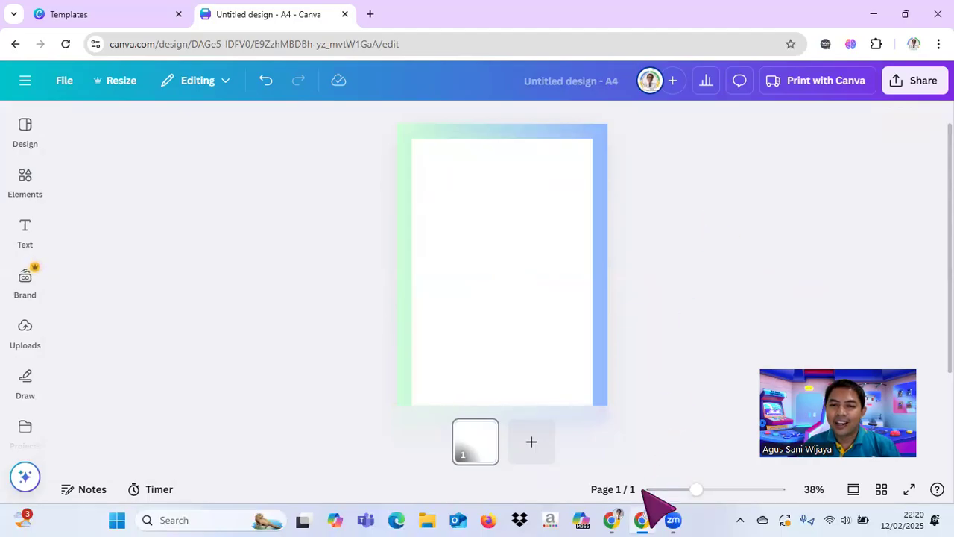
Step: Change the page background around the white rectangle to the default solid violet
drag(694, 490, 684, 491)
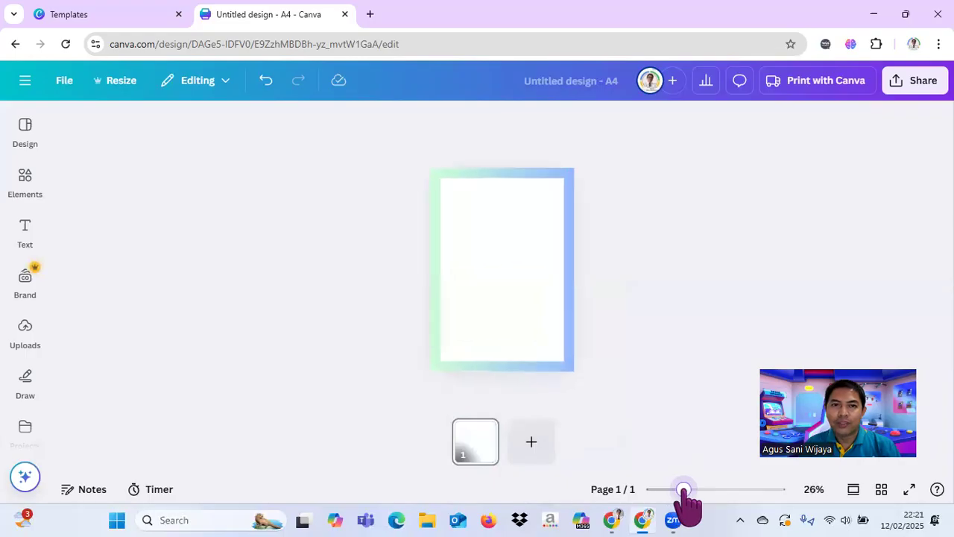
click(522, 190)
click(448, 120)
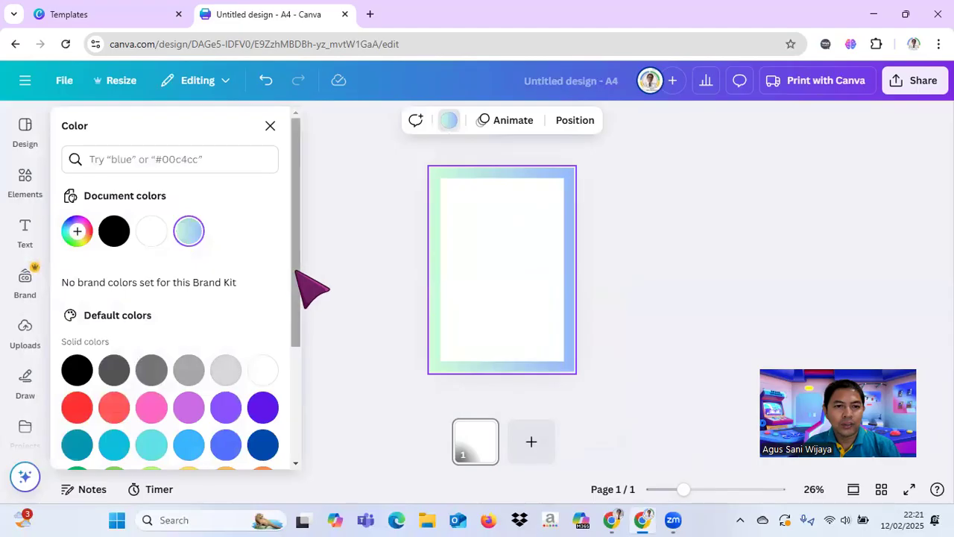
scroll(297, 321, down, 2)
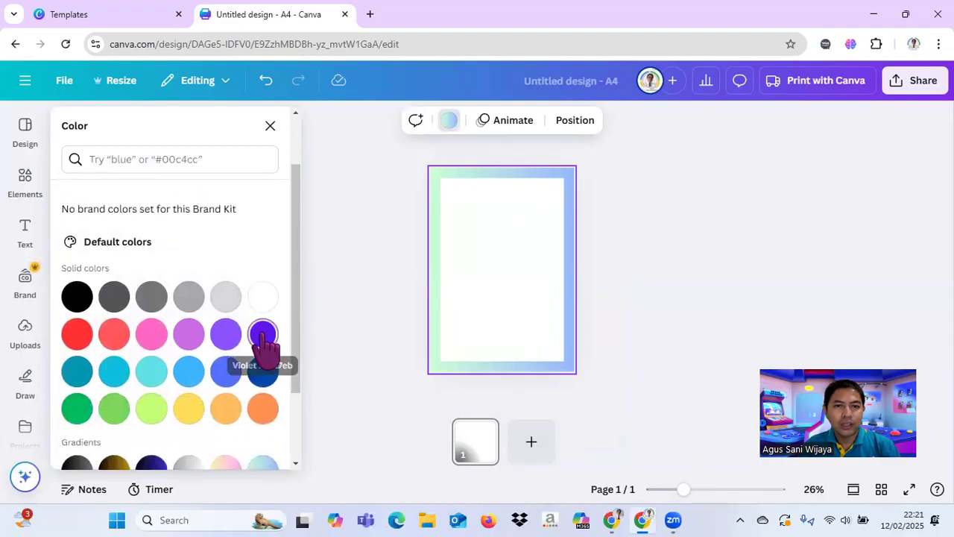
click(263, 334)
click(701, 272)
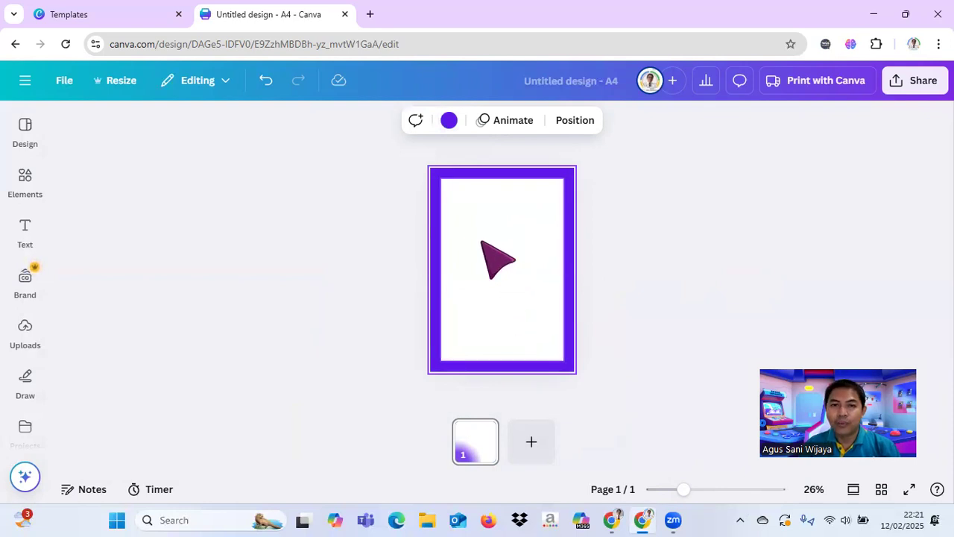
Step: Duplicate page 1 to create a second page with the same violet border and white panel
click(489, 431)
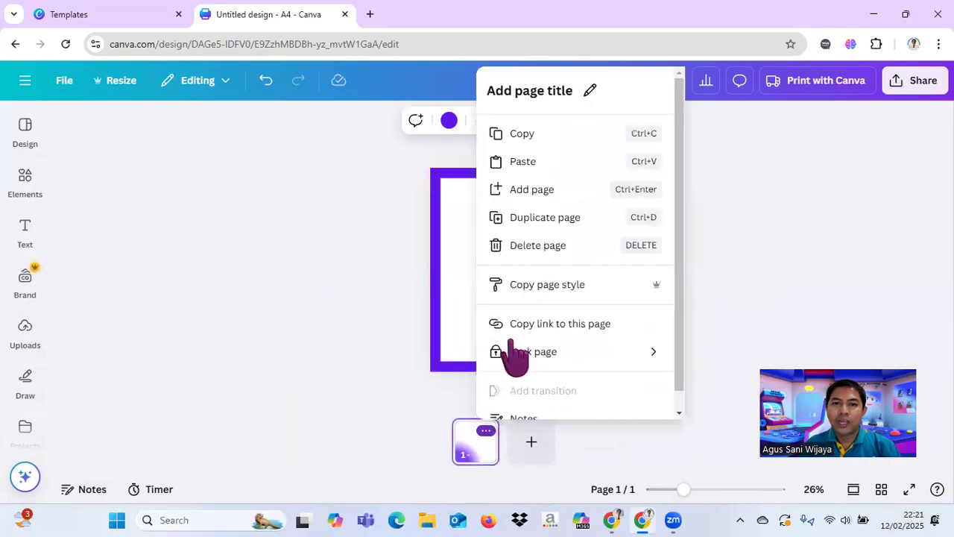
click(567, 221)
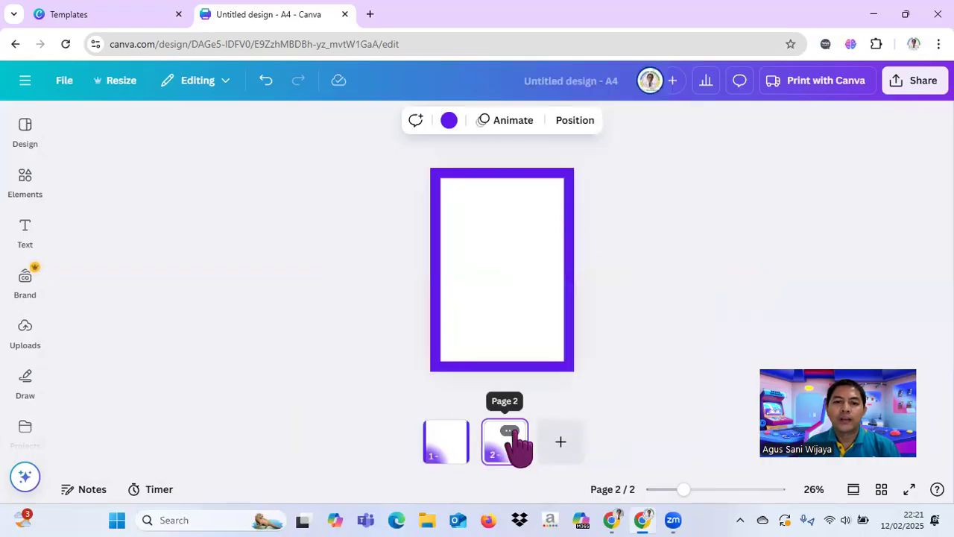
click(662, 317)
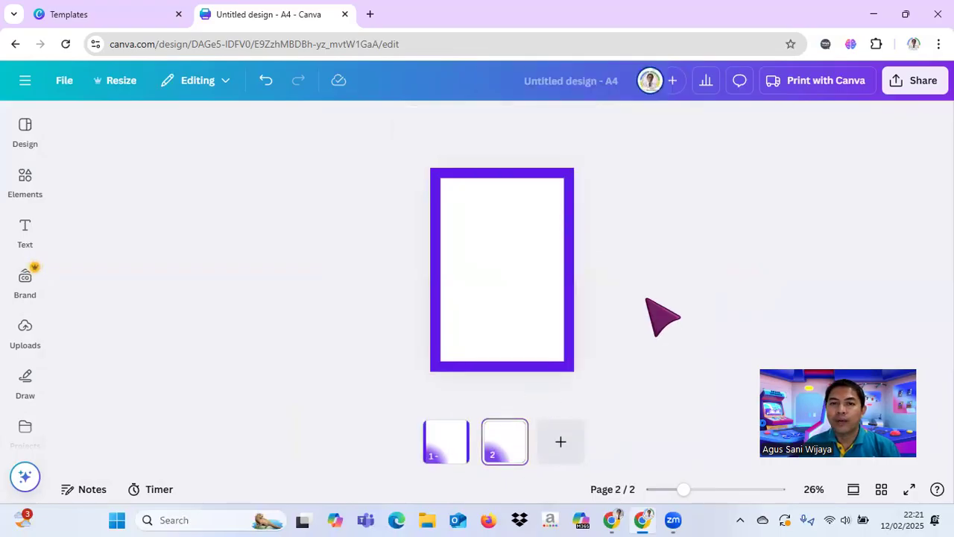
Step: Add a heading on page 2 that reads "Lembar Kerja Peserta Didik"
click(496, 220)
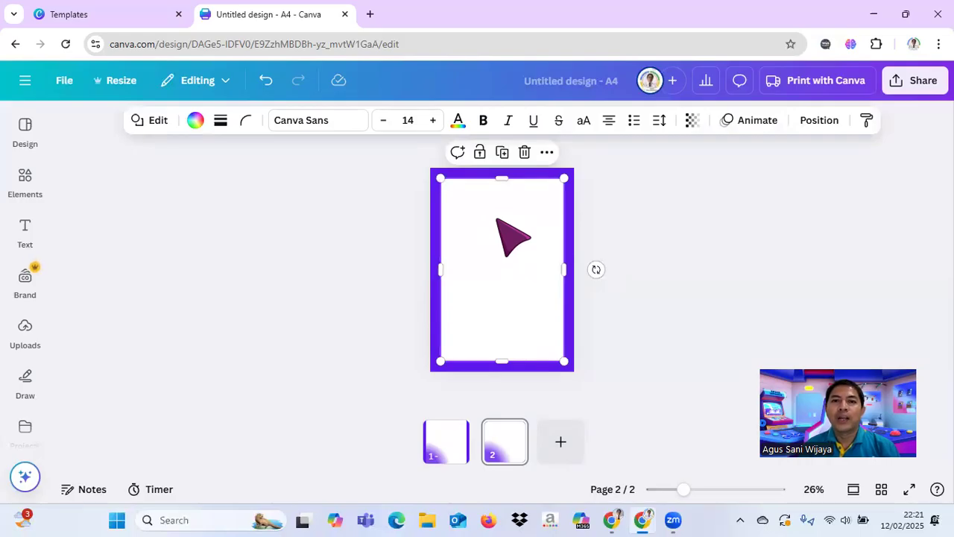
click(25, 230)
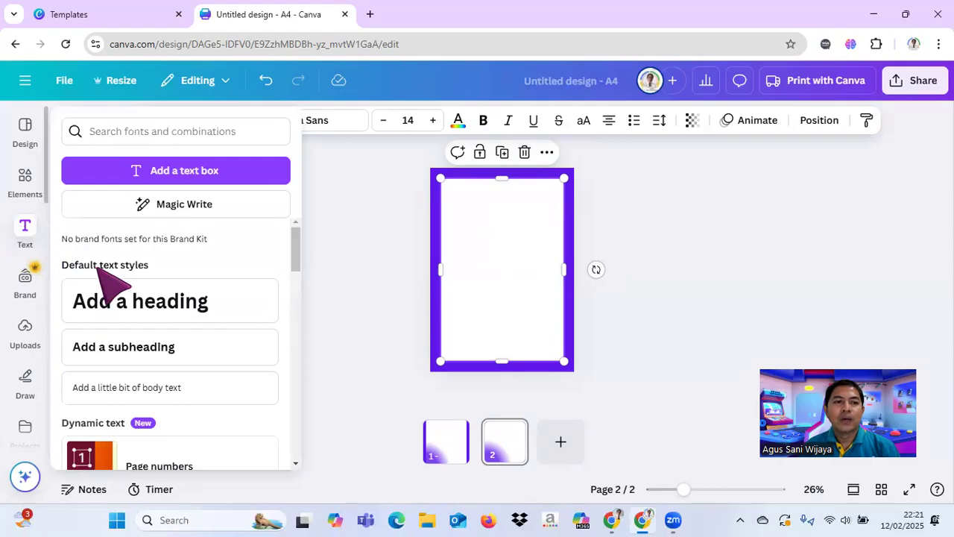
click(177, 313)
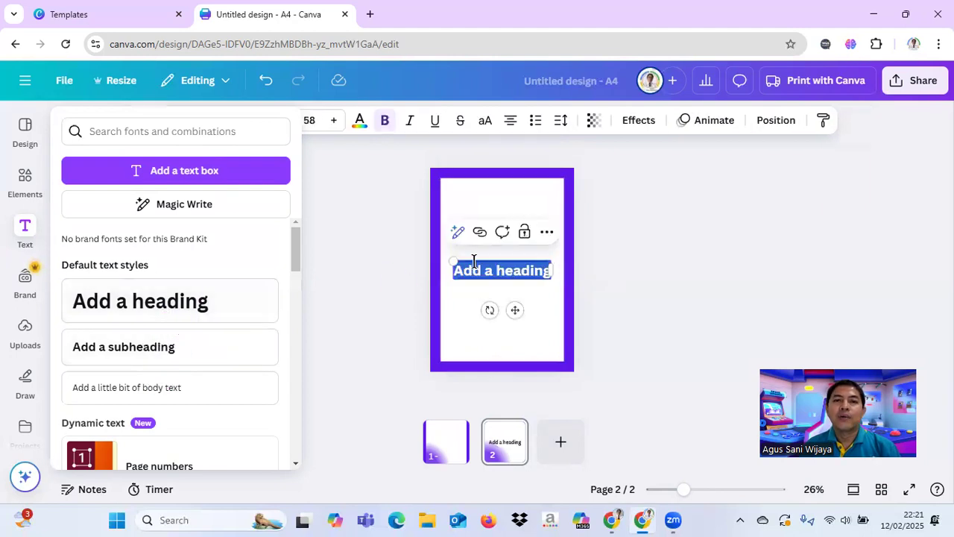
text(L)
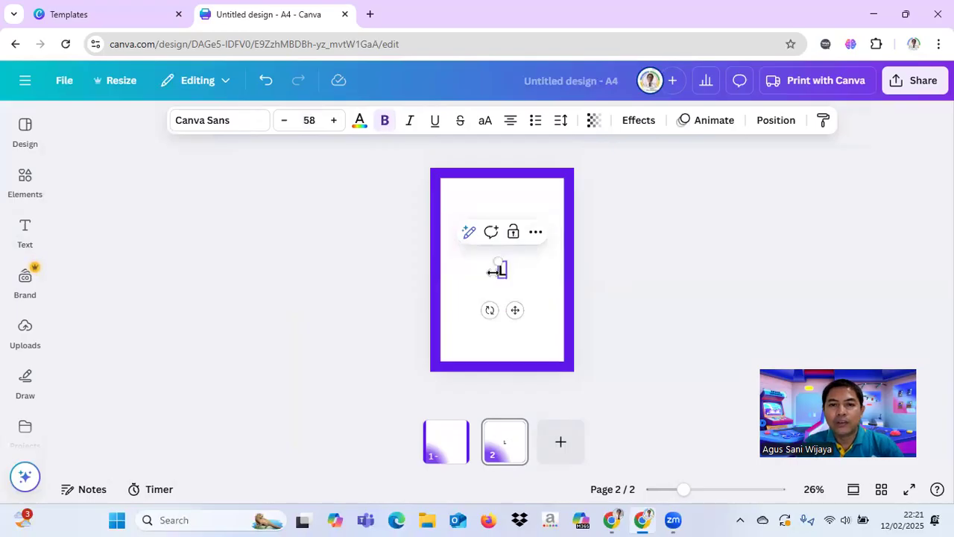
text(emba)
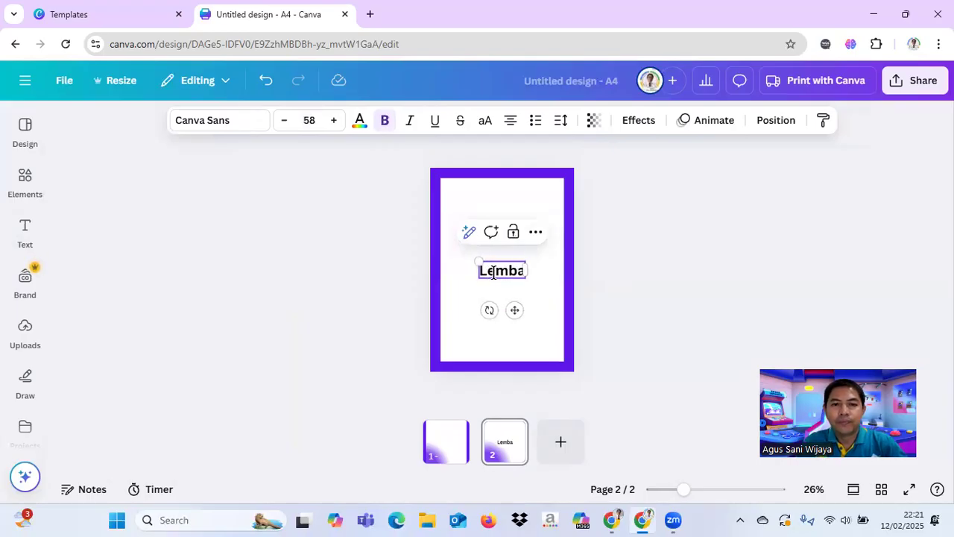
text(r Ker)
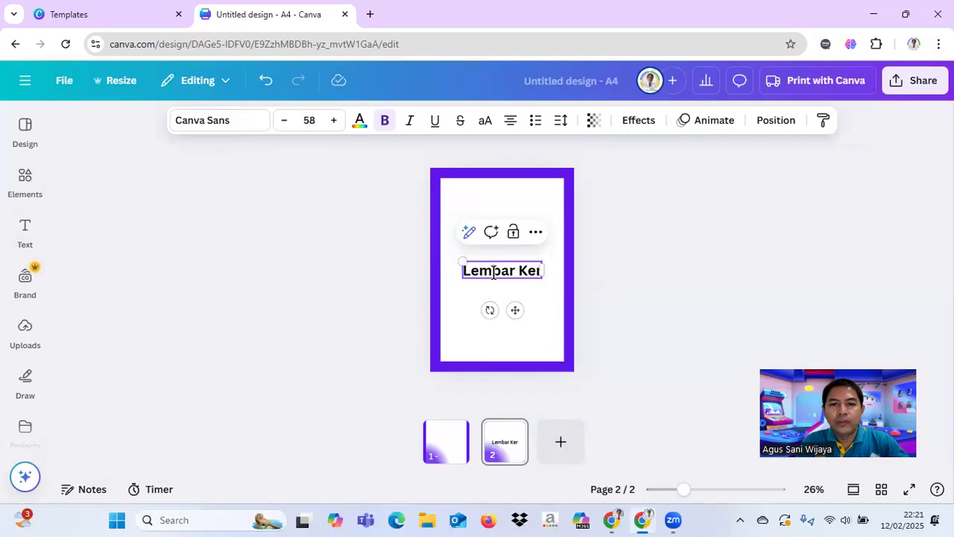
text(ja P)
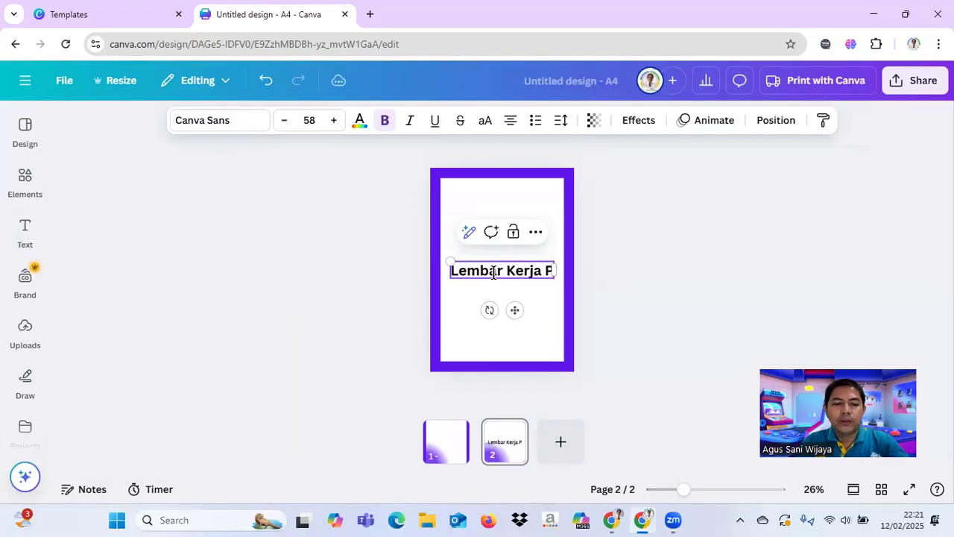
text(eserta)
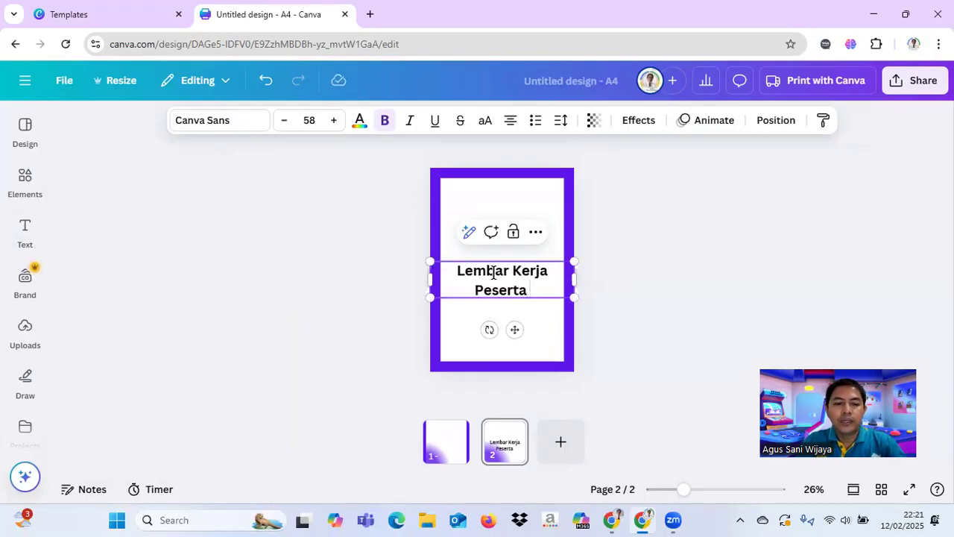
text( Didi)
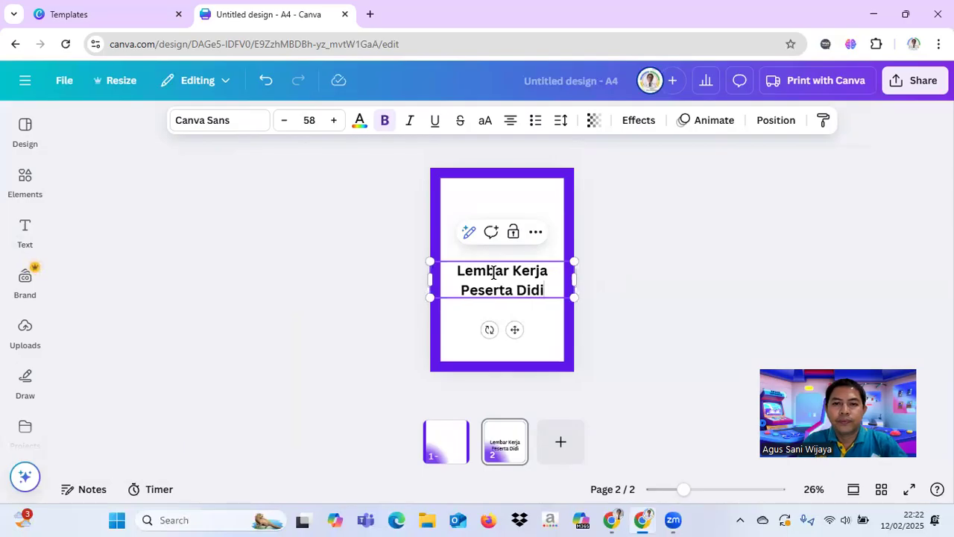
text(k)
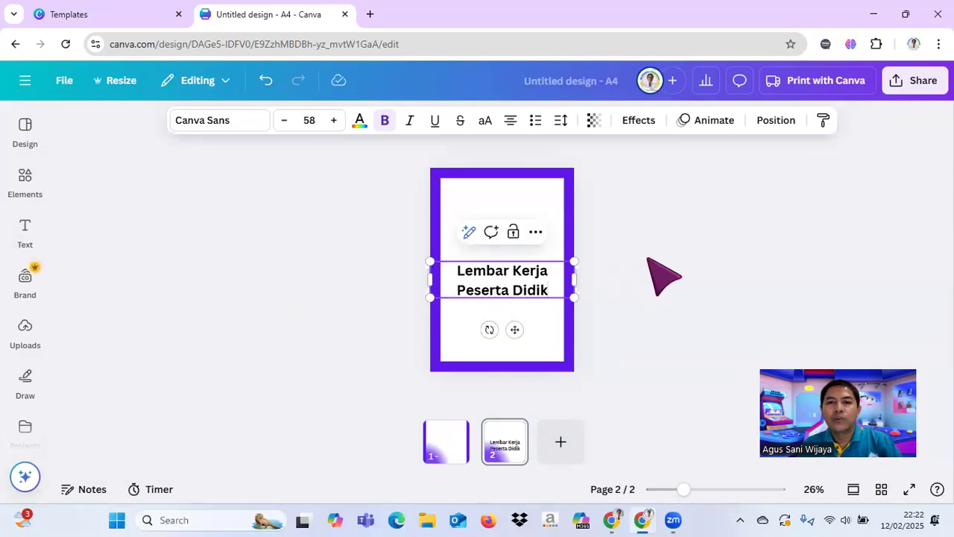
click(649, 266)
Step: Reduce the font size of the heading "Lembar Kerja Peserta Didik" to 36
click(538, 292)
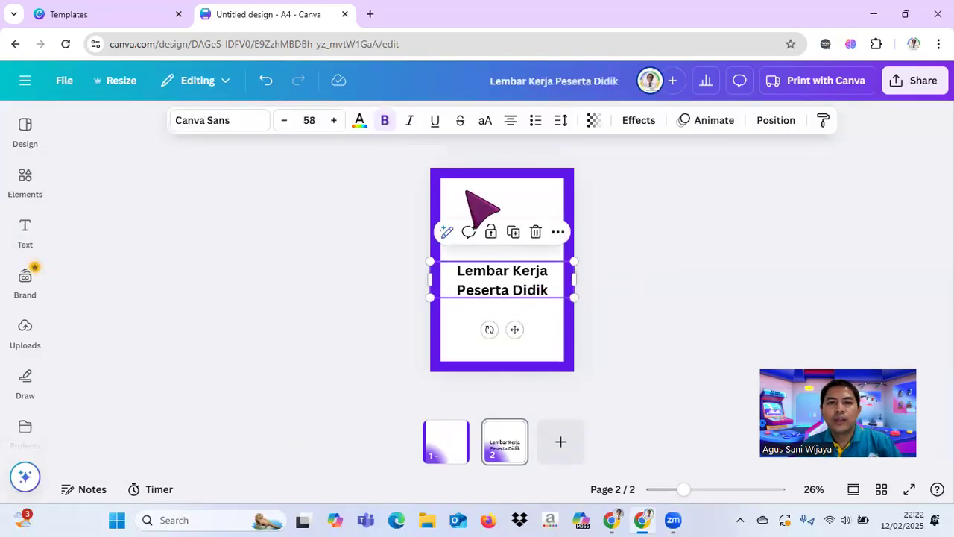
click(284, 120)
click(284, 120)
click(284, 120)
click(284, 120)
click(284, 120)
click(284, 120)
click(284, 120)
click(284, 120)
click(284, 120)
click(284, 120)
click(284, 120)
click(284, 120)
click(284, 120)
click(284, 120)
click(284, 120)
click(284, 121)
click(284, 120)
click(284, 120)
click(285, 120)
click(284, 120)
click(284, 120)
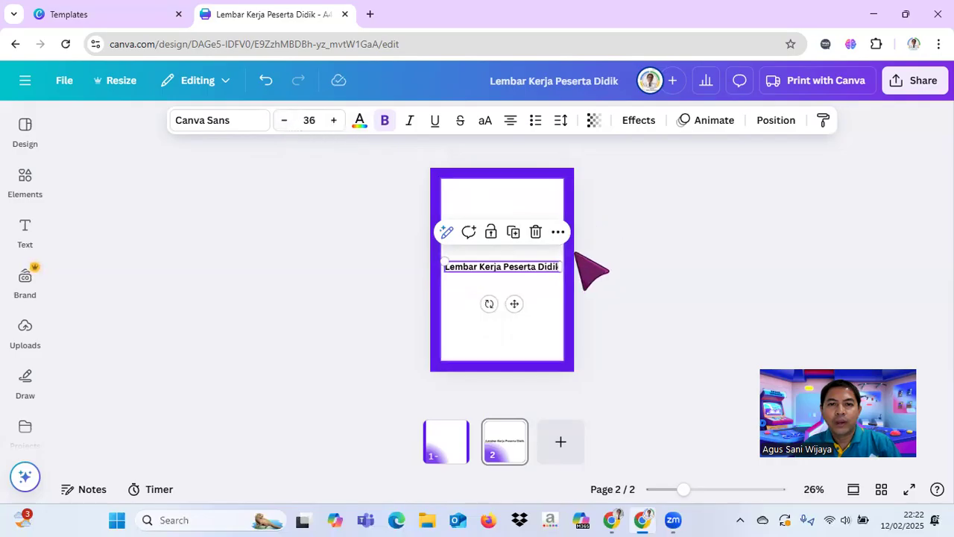
Step: Move the heading straight up to the top edge of the white panel and keep it selected
drag(515, 301, 514, 226)
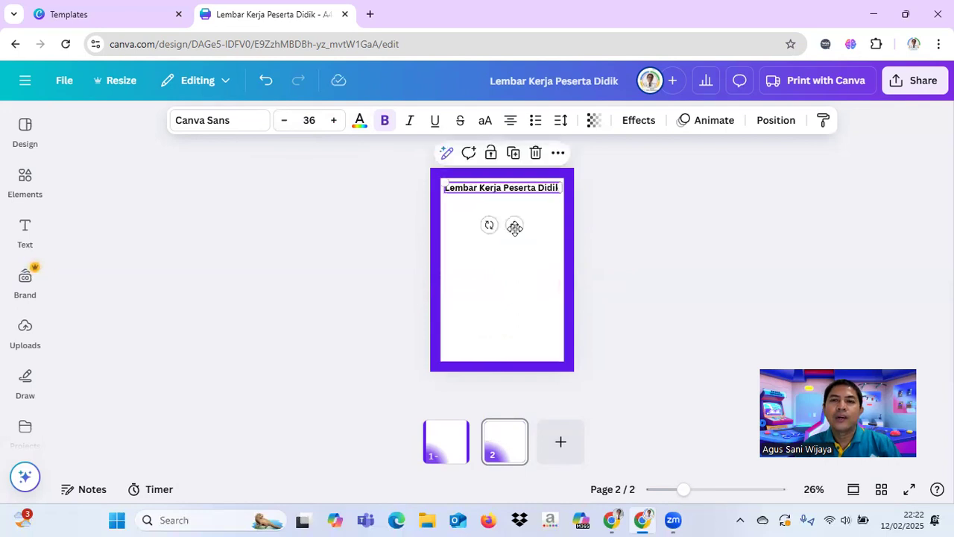
click(699, 222)
click(536, 186)
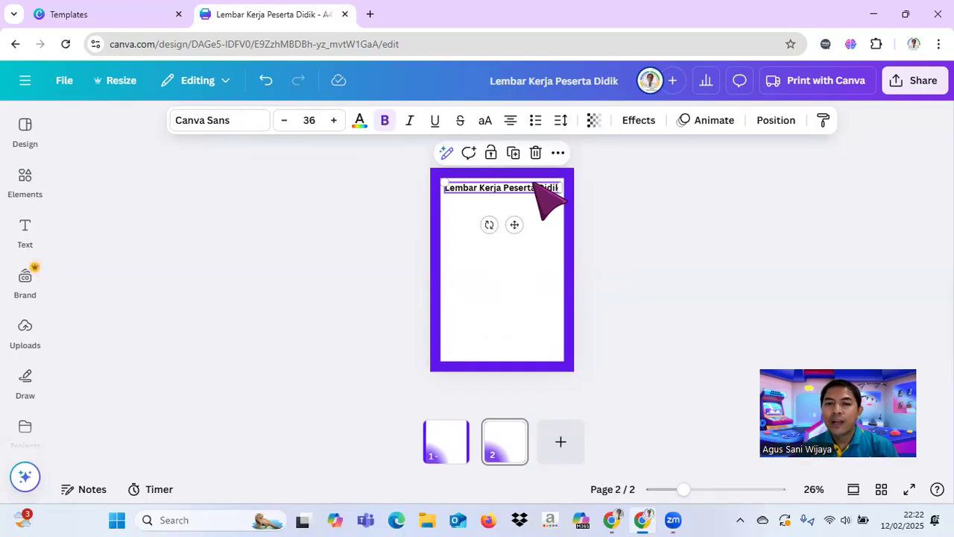
Step: Nudge the heading "Lembar Kerja Peserta Didik" slightly to the right within the white panel on page 2
click(535, 185)
key(Right)
key(Right)
key(Right)
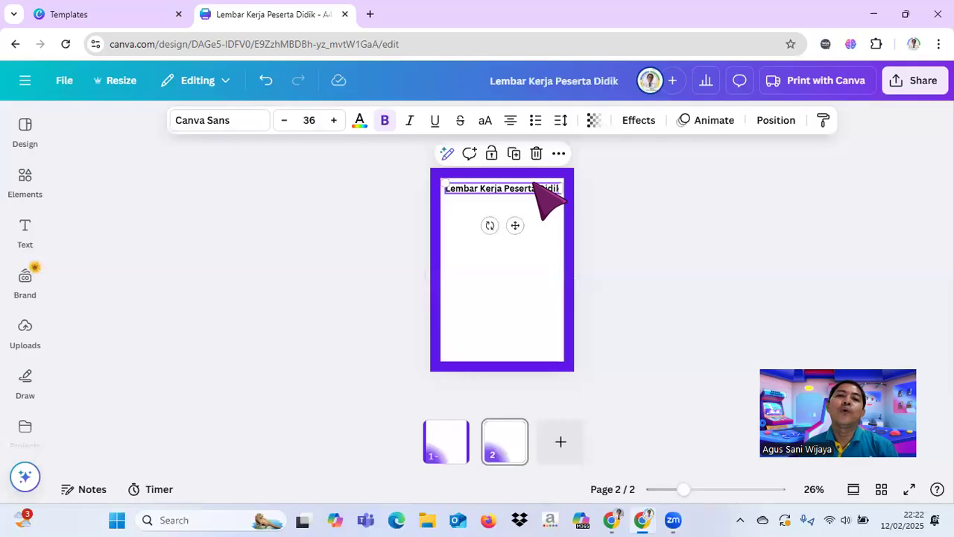
drag(684, 489, 688, 489)
click(684, 241)
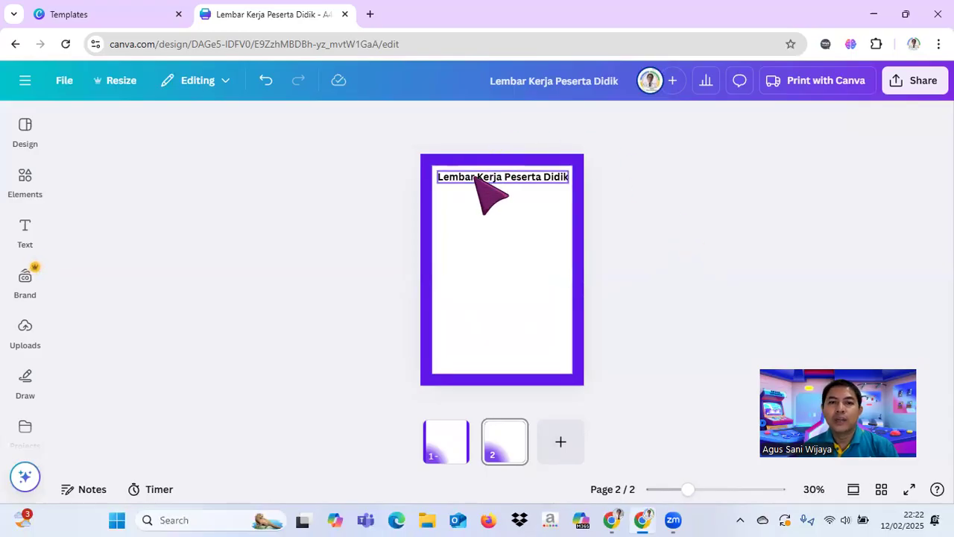
Step: Add a plain line to page 2 from an element search for "line" and delete it again
click(24, 185)
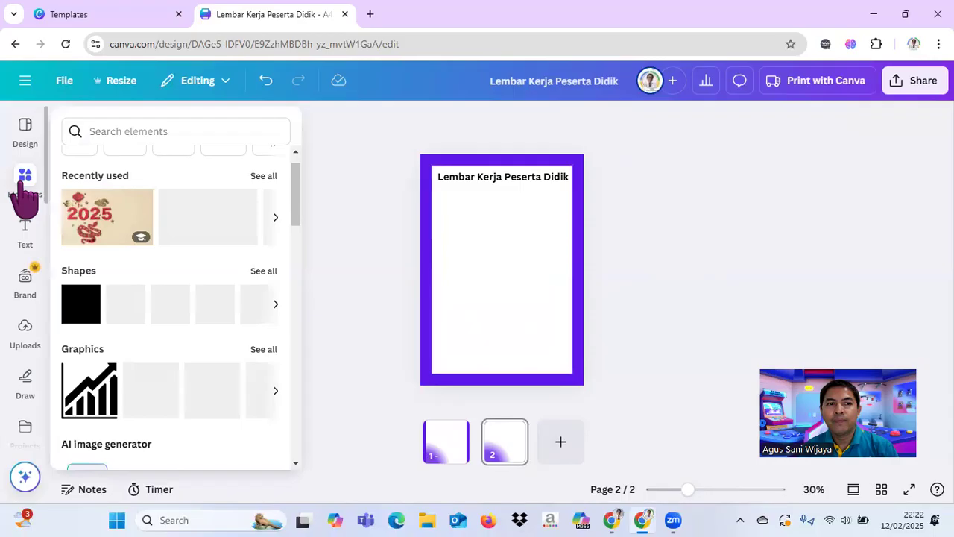
click(143, 125)
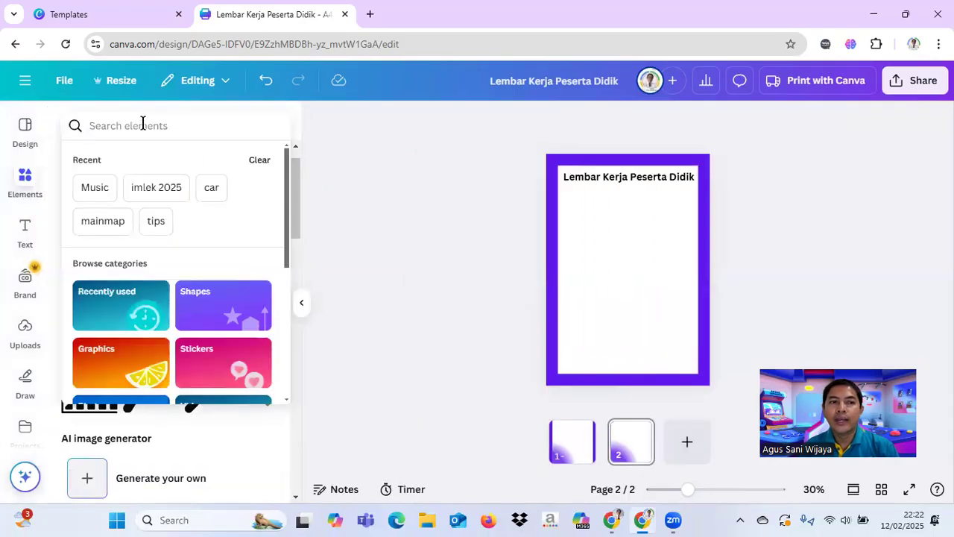
text(line)
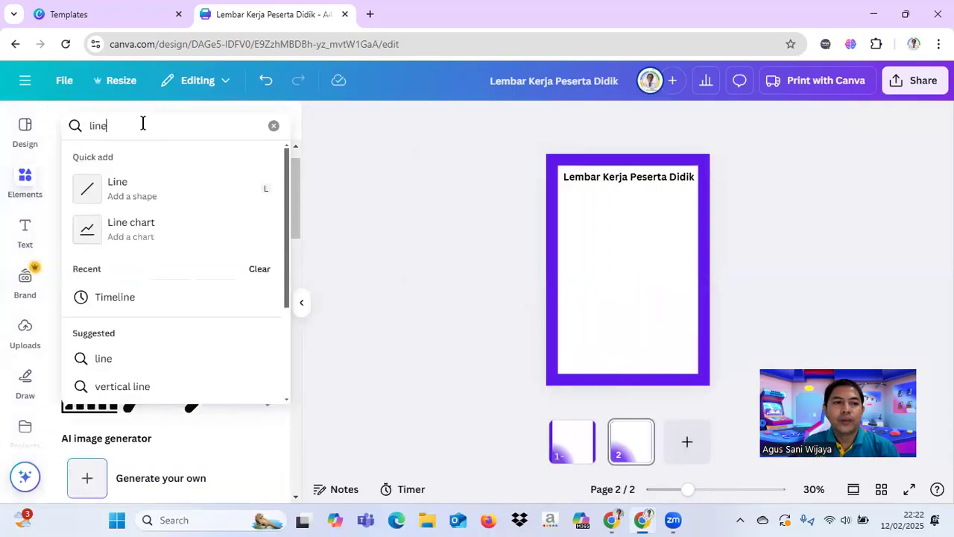
click(124, 190)
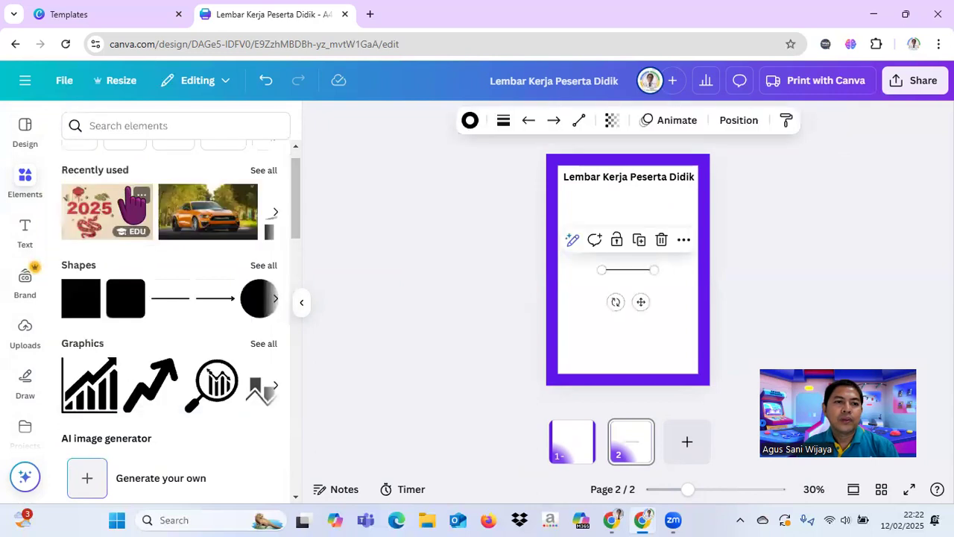
click(261, 265)
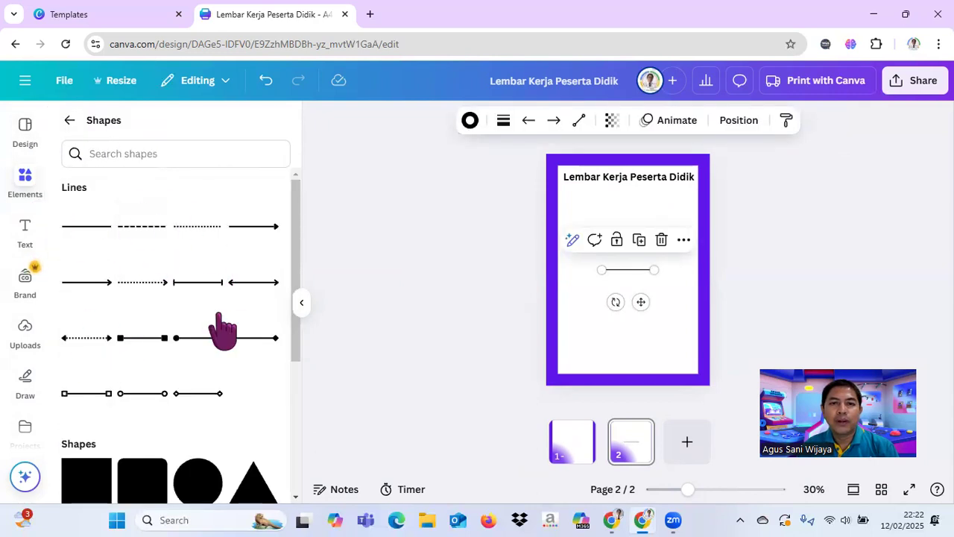
click(422, 278)
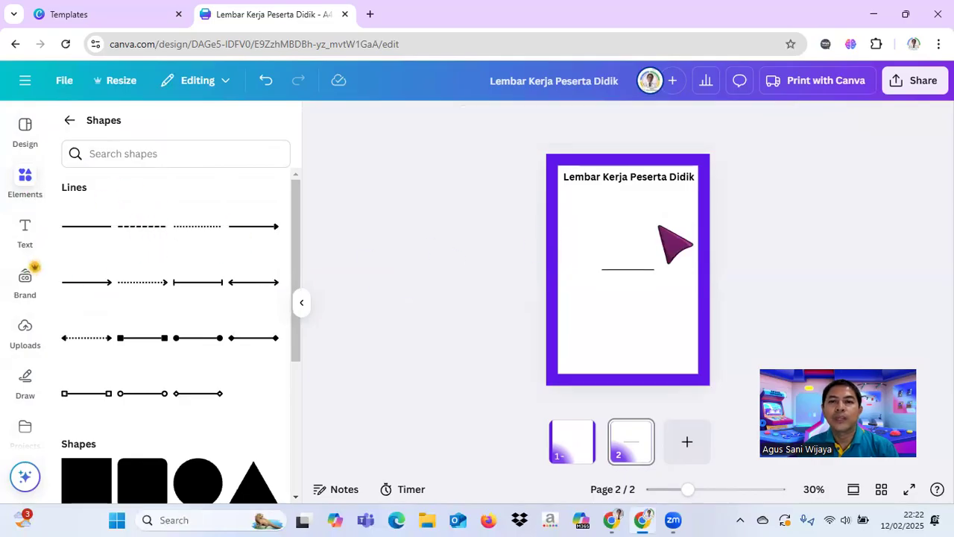
click(640, 270)
click(661, 241)
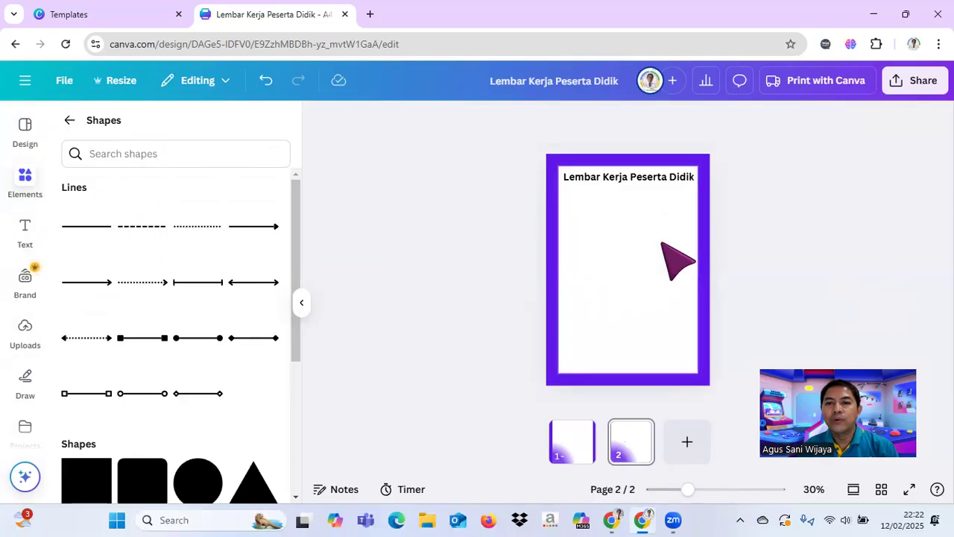
click(301, 307)
click(22, 134)
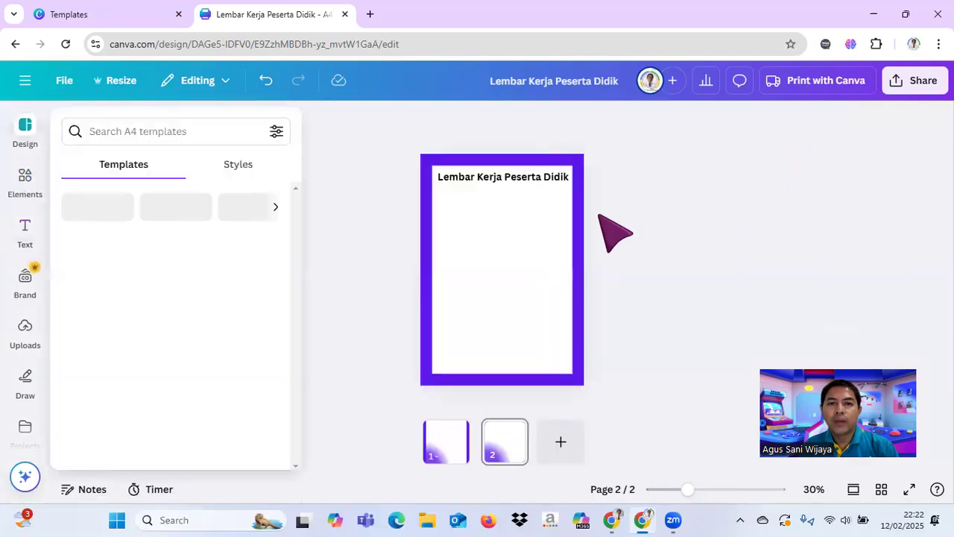
Step: Add a straight line to page 2 and place it just below the heading, starting at the heading's left end
click(519, 229)
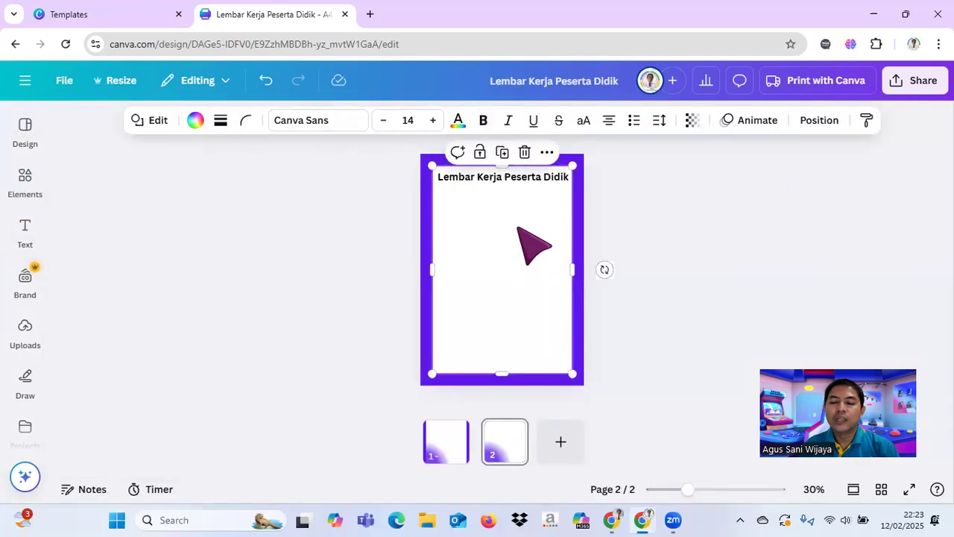
key(l)
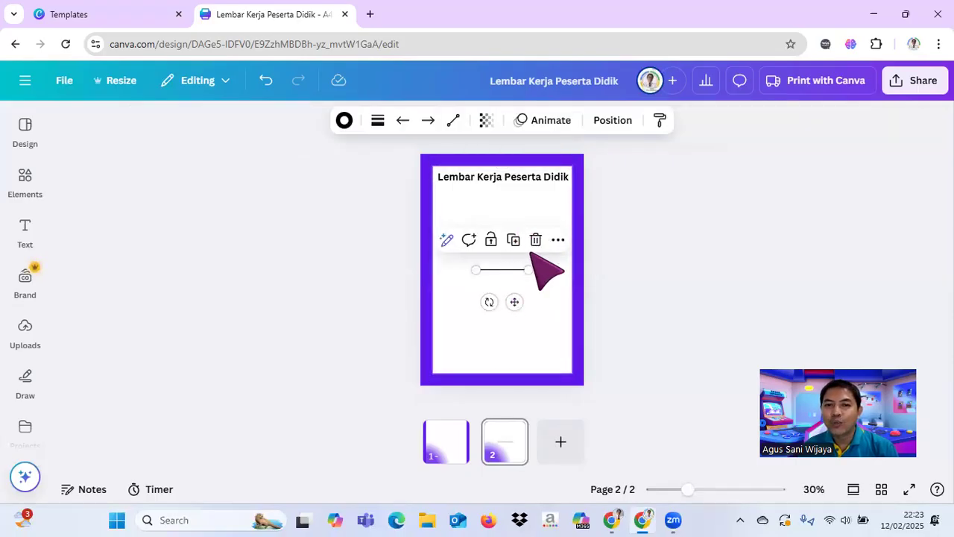
drag(514, 300, 494, 223)
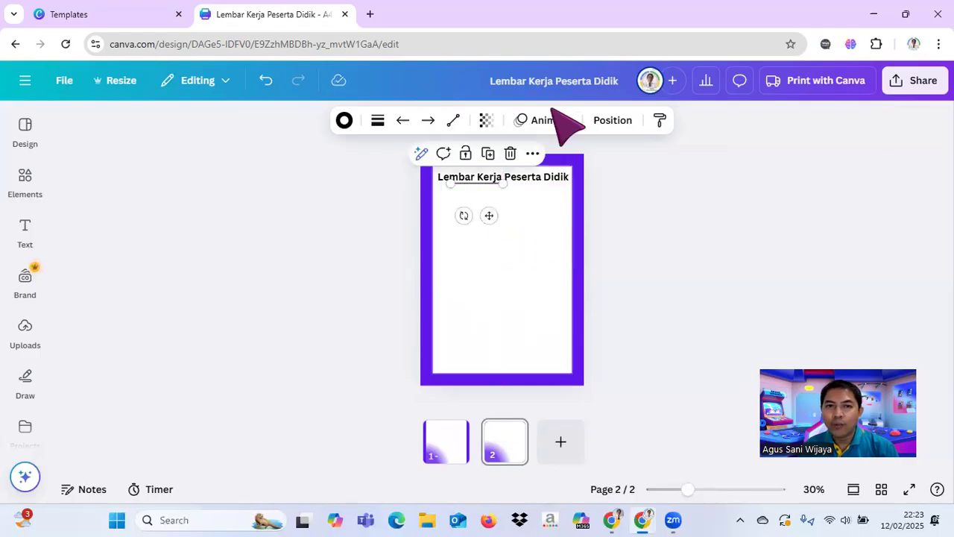
mouse_move(489, 216)
mouse_down()
mouse_move(482, 202)
mouse_move(477, 215)
mouse_up()
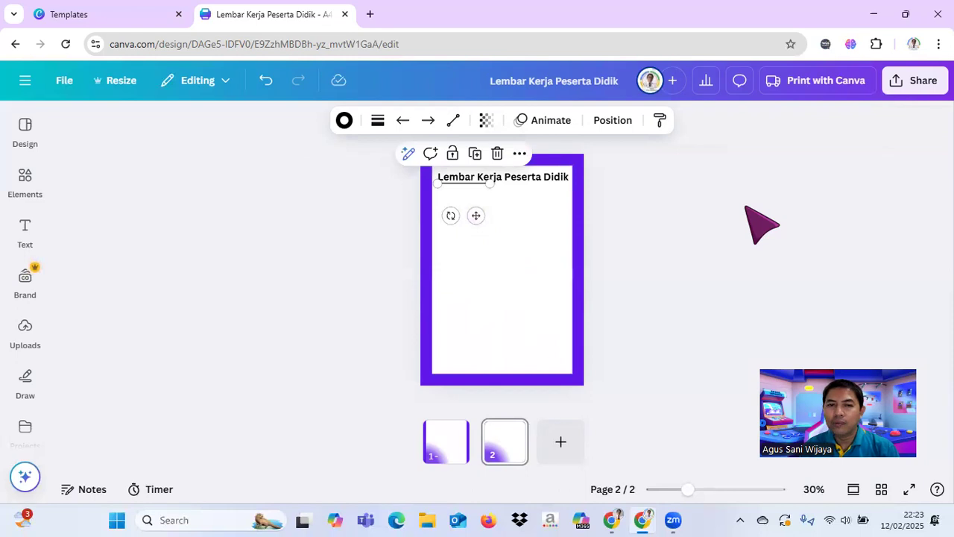
key(Down)
key(Down)
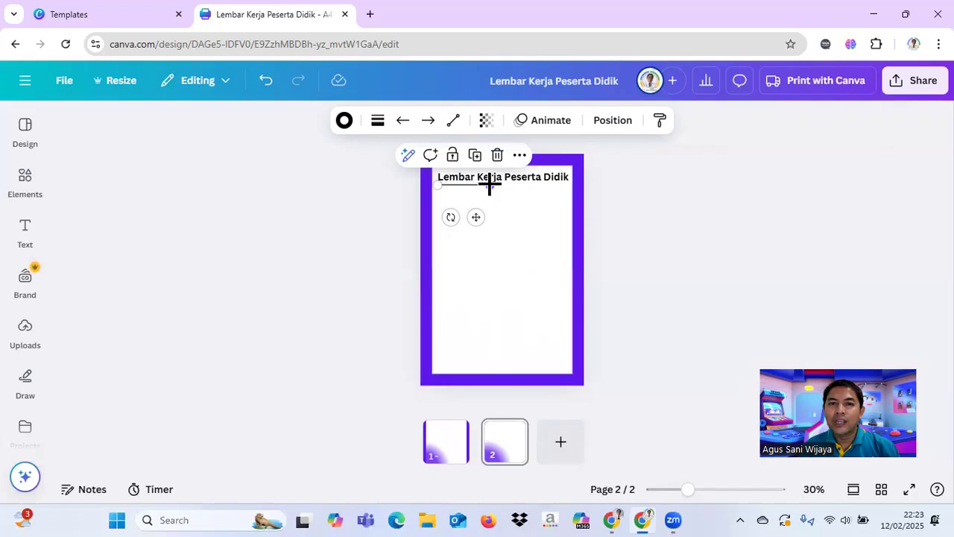
Step: Extend the line horizontally to the heading's right end so it underlines the full "Lembar Kerja Peserta Didik" text
drag(489, 184, 561, 180)
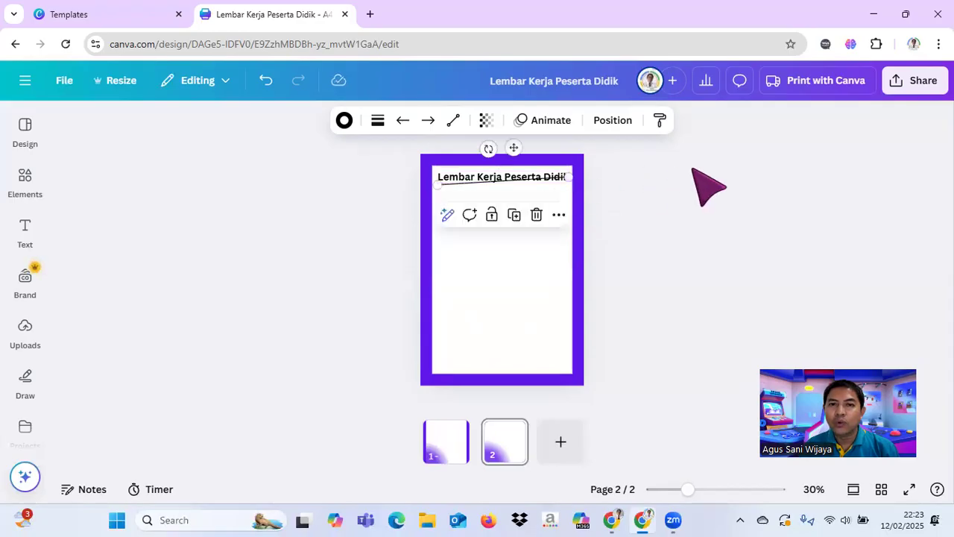
click(266, 81)
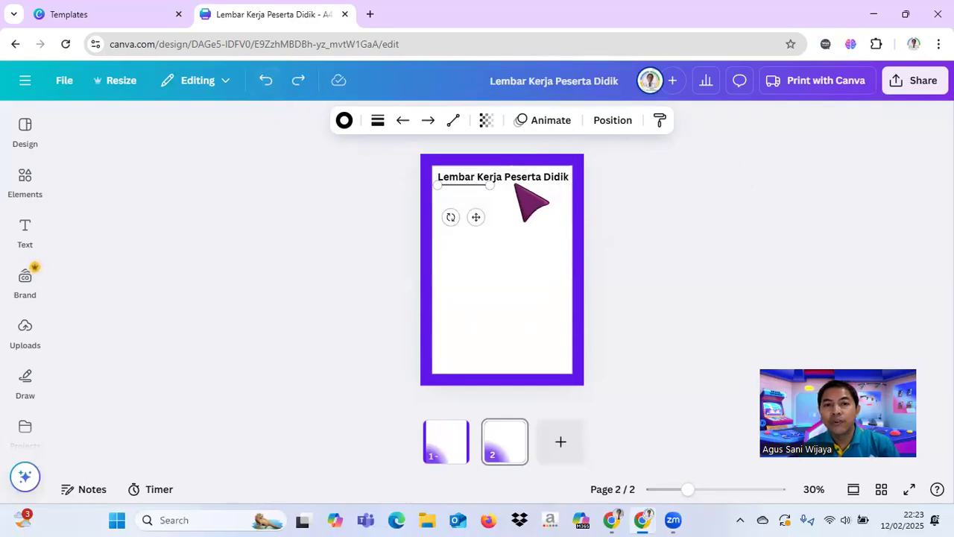
drag(506, 185, 568, 182)
click(686, 203)
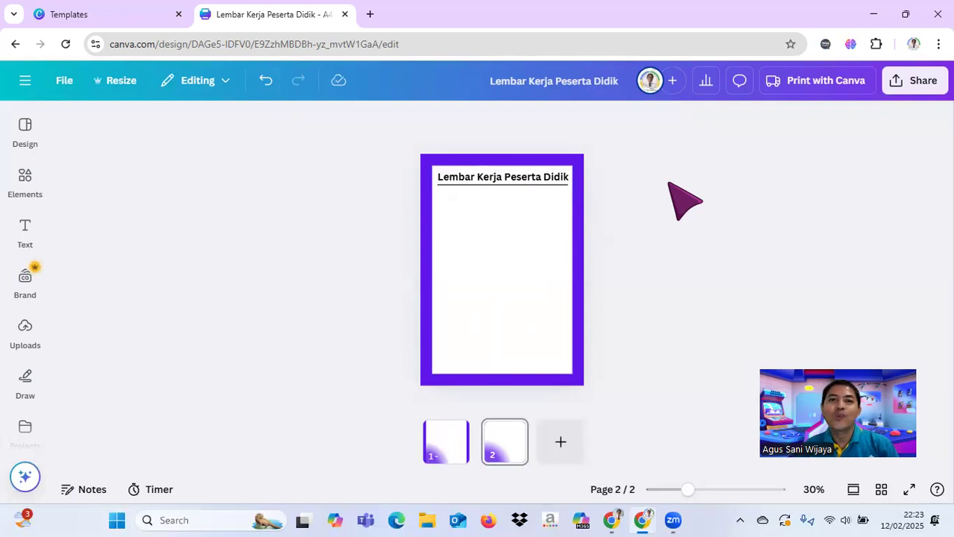
click(566, 184)
click(645, 182)
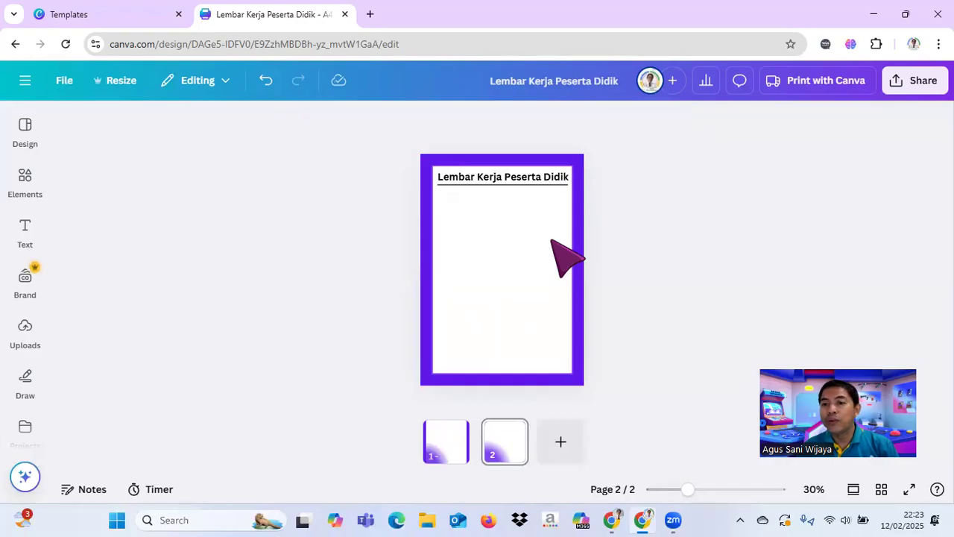
Step: Add a subheading on page 2 that reads "Garis Dan Sudut"
click(25, 185)
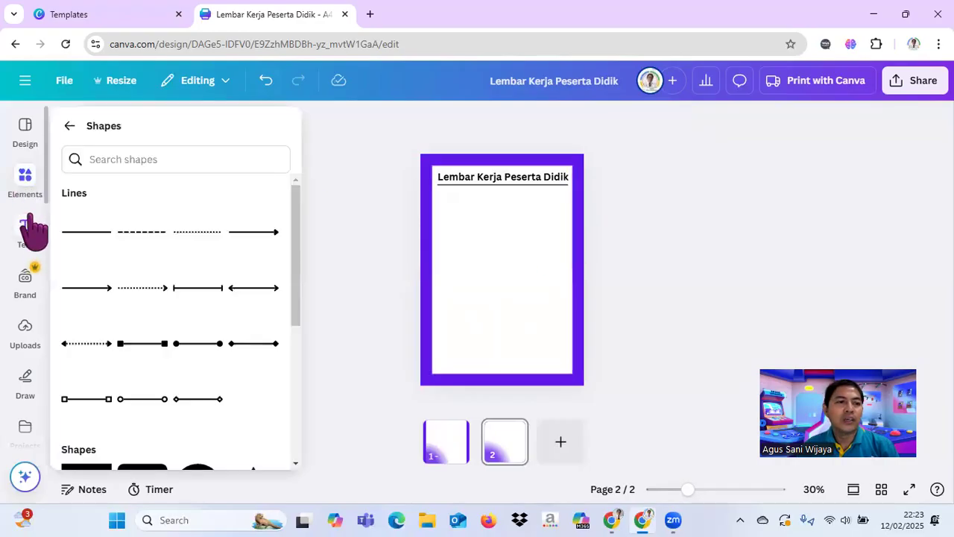
click(26, 223)
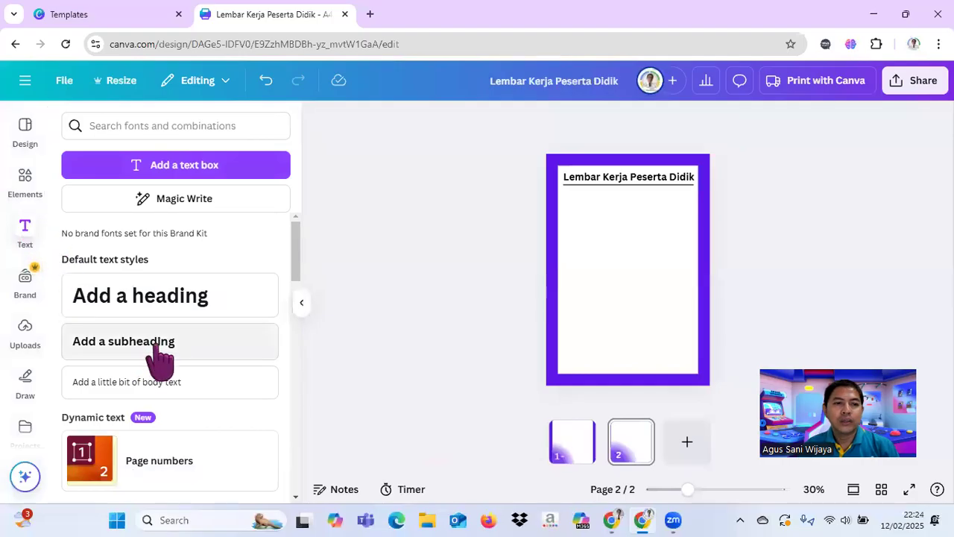
click(160, 356)
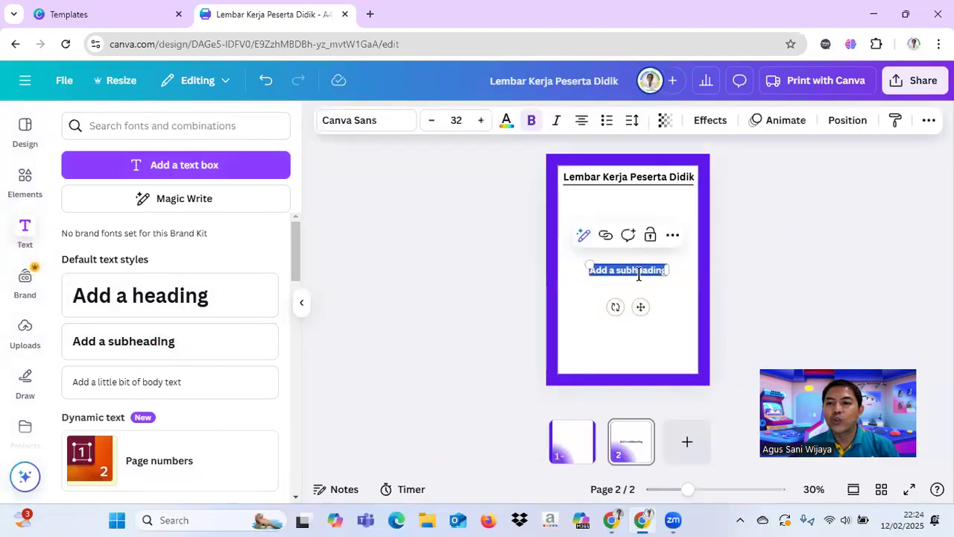
text(Ga)
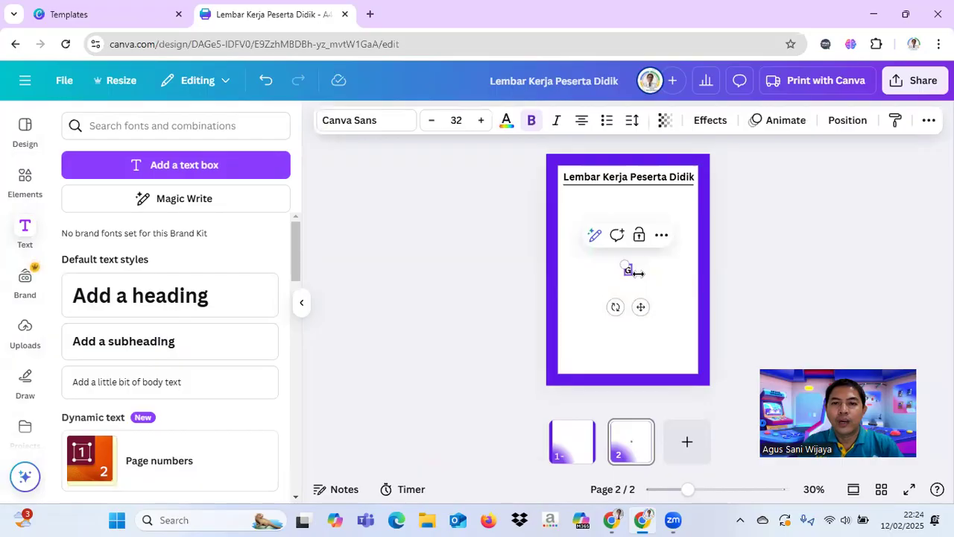
text(ris)
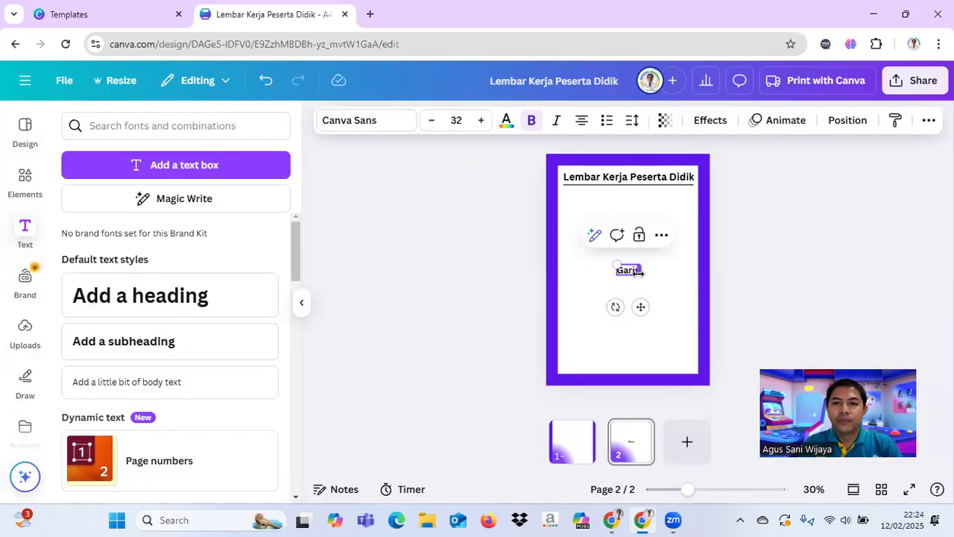
text( Ban)
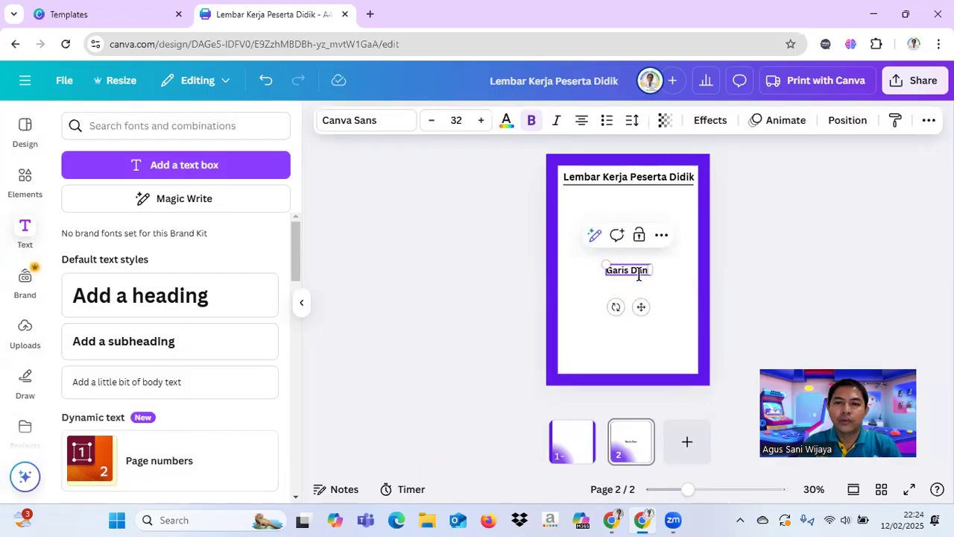
text( Su)
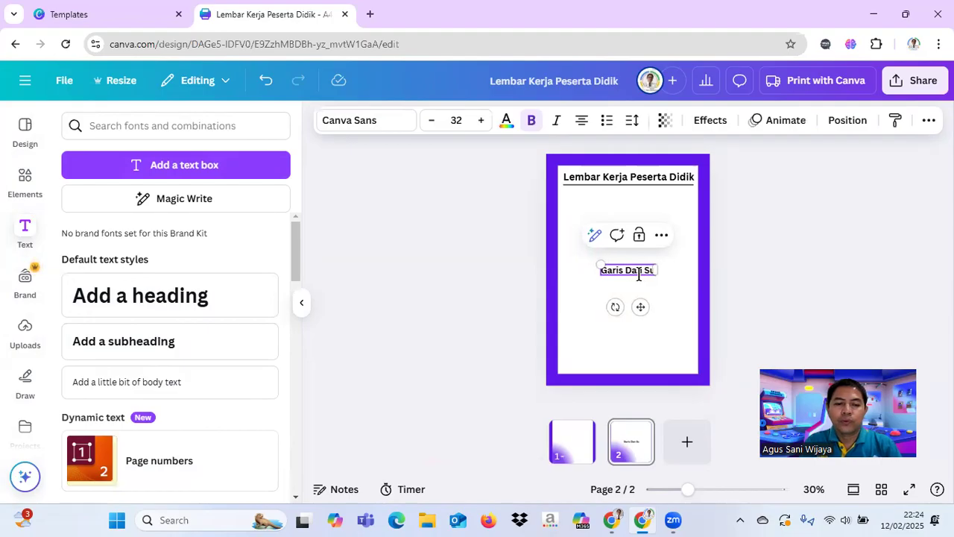
text(dut)
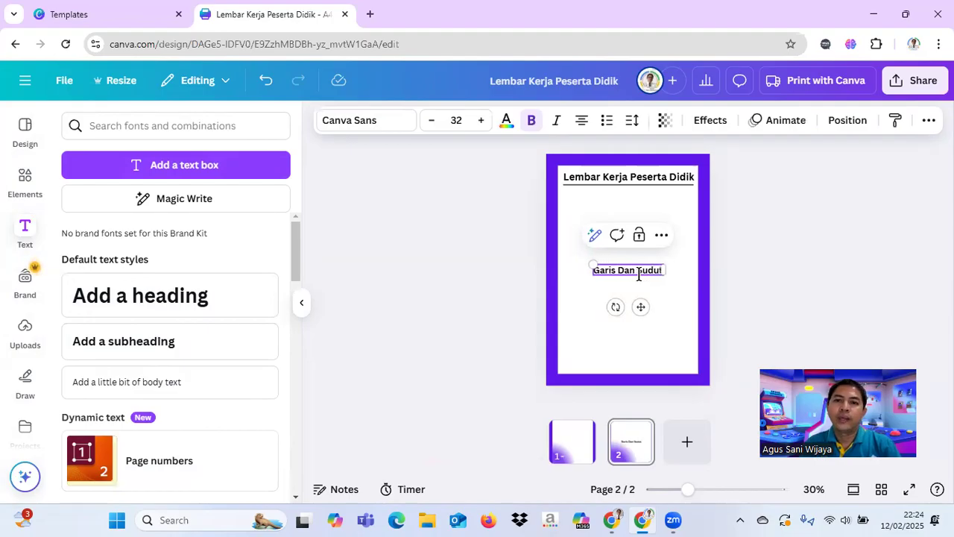
click(697, 265)
Step: Move the subheading "Garis Dan Sudut" straight up to just below the heading's underline, keeping it centred
click(650, 271)
drag(639, 275, 638, 246)
click(777, 251)
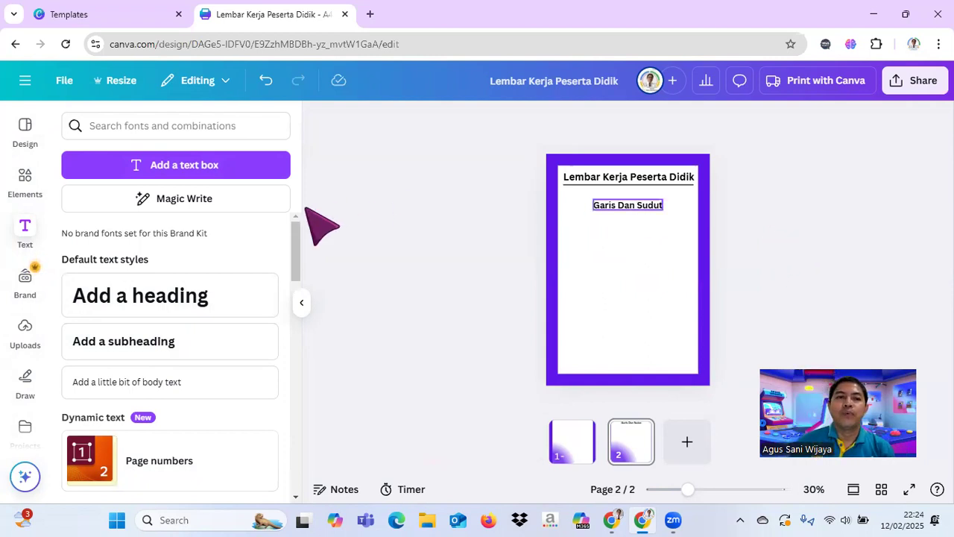
click(301, 302)
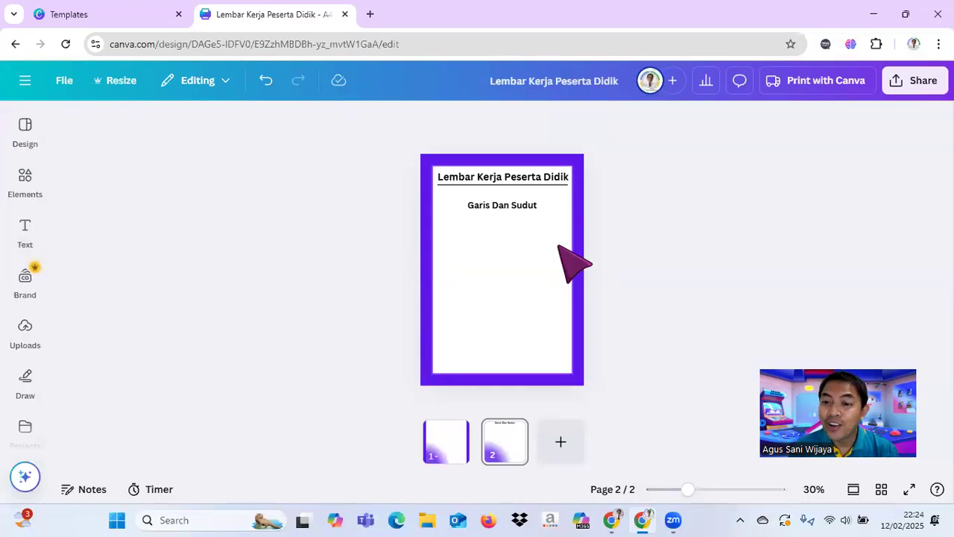
click(529, 204)
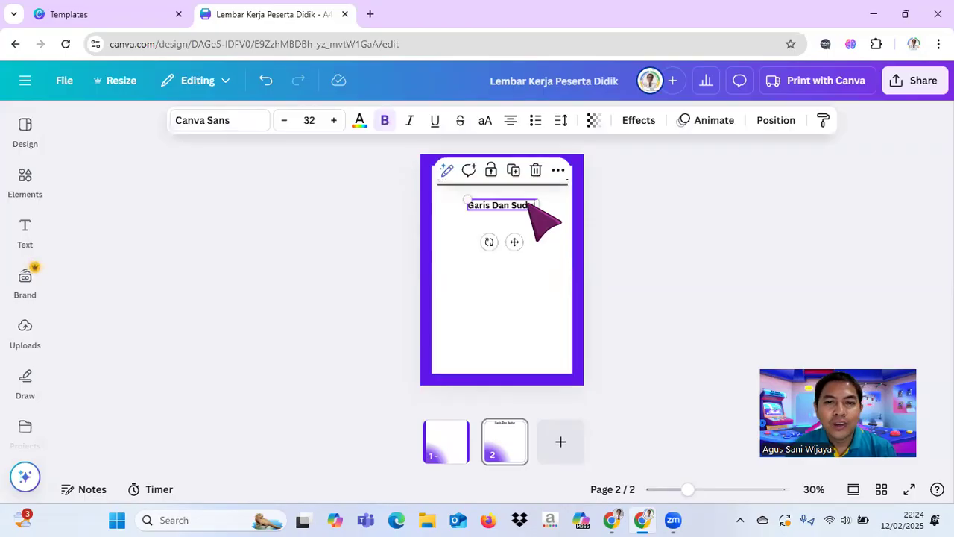
click(536, 292)
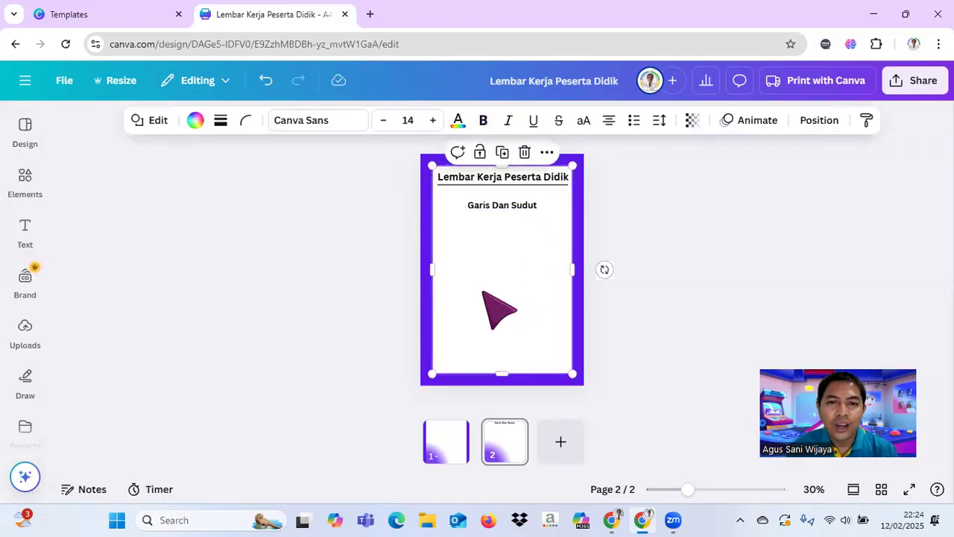
click(25, 477)
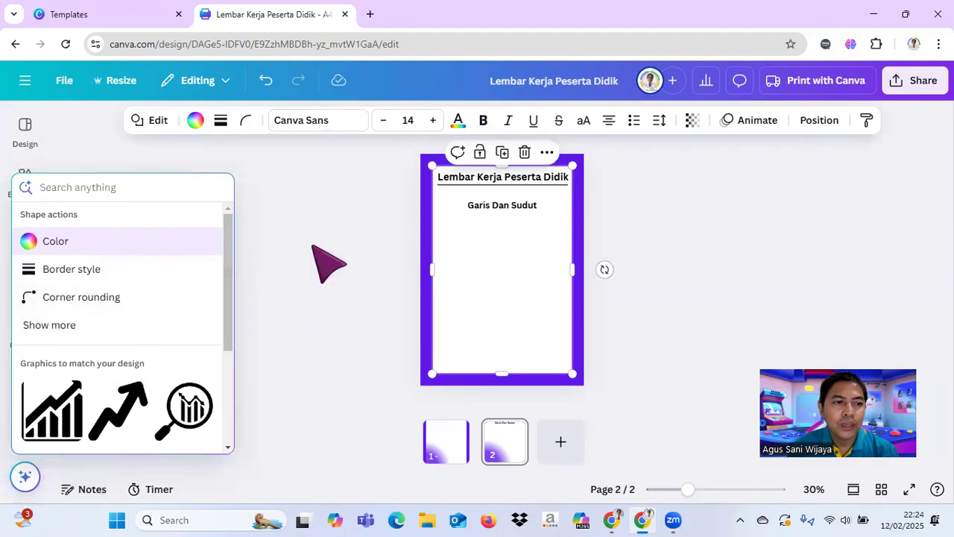
click(328, 265)
click(537, 321)
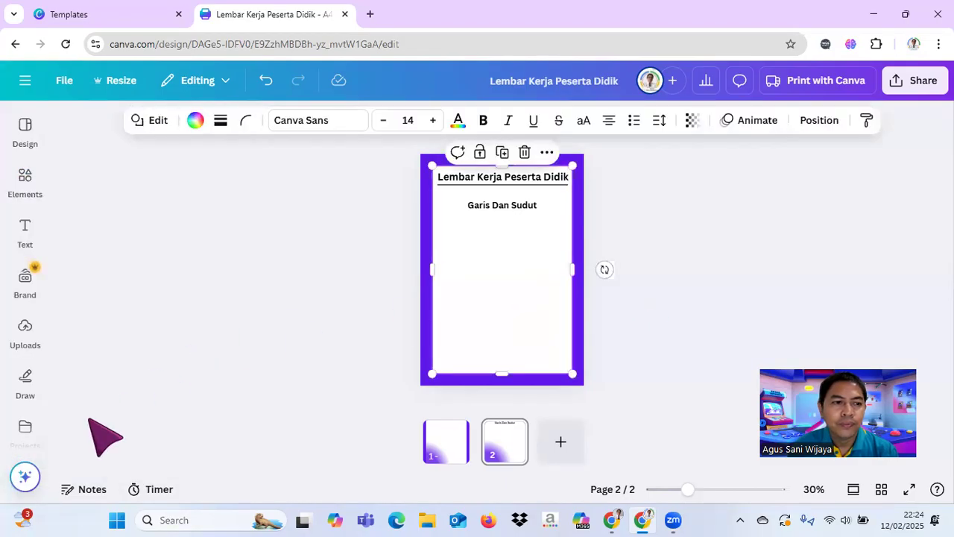
click(25, 485)
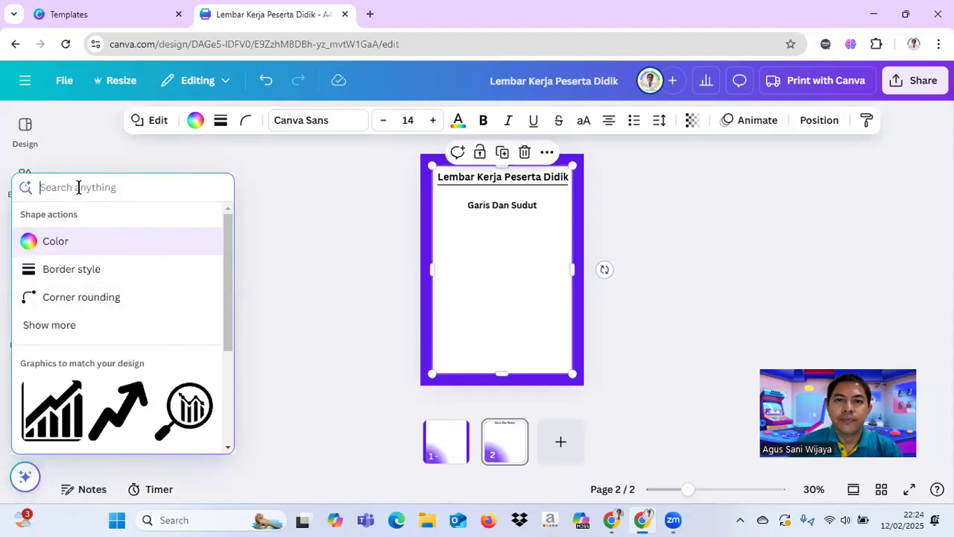
click(616, 336)
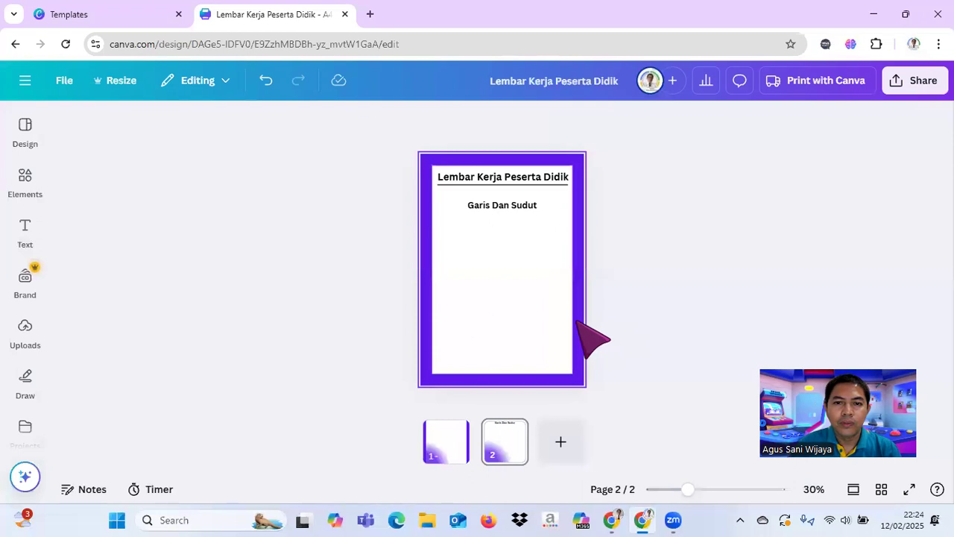
Step: Generate text with Magic Write from the prompt "Berikan penjelasan materi tentang garis dan sudut pada pembelajaran matematika SMP kelas 7"
click(578, 323)
click(24, 475)
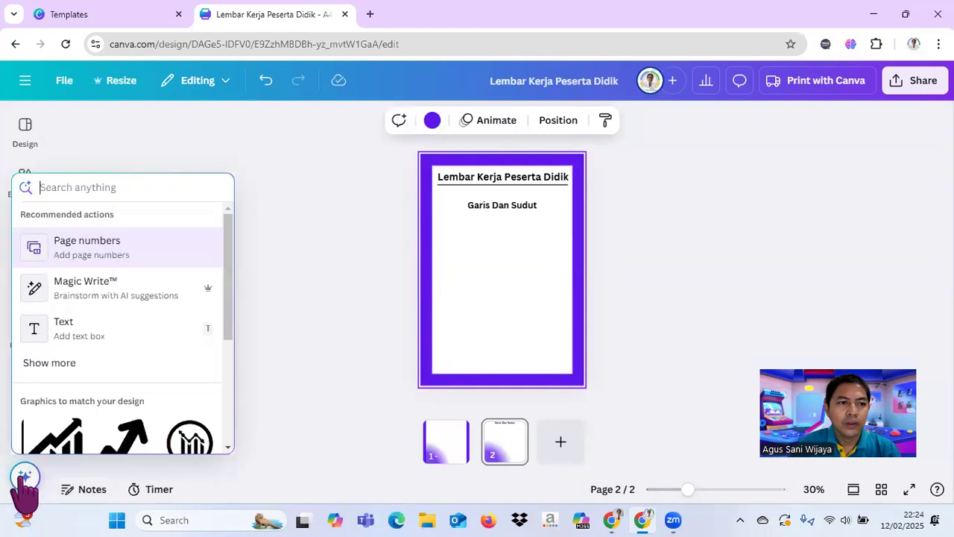
click(77, 286)
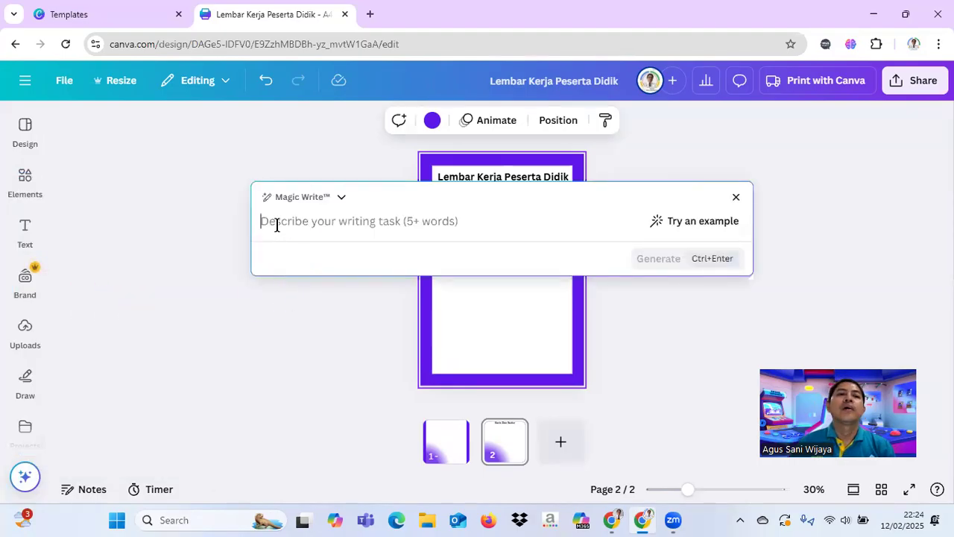
text(Berikan penjelasan m)
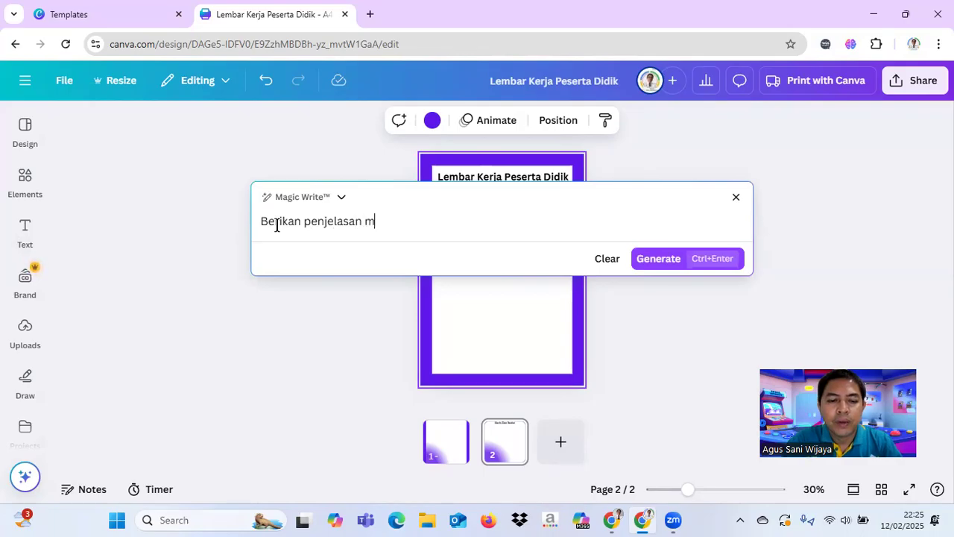
text(ateri tentang garis dan)
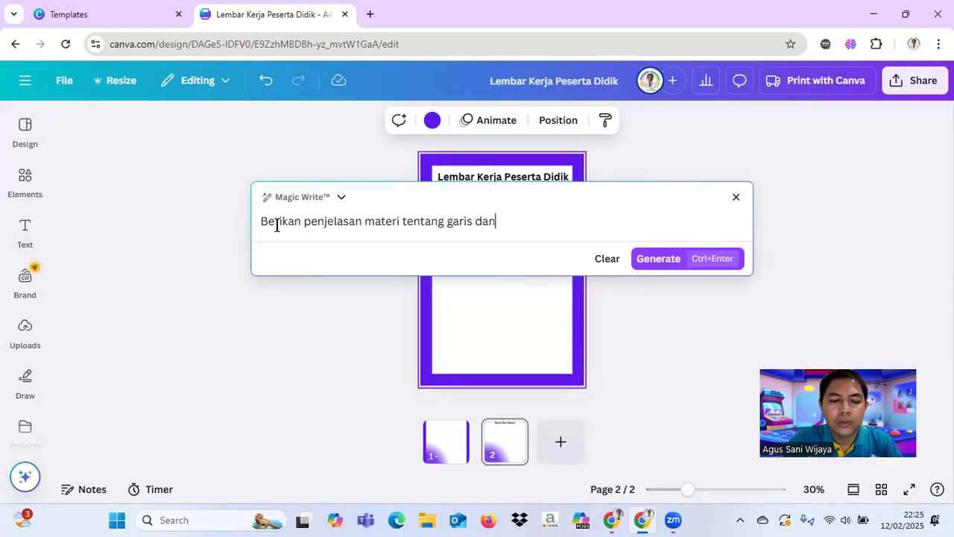
text(dut)
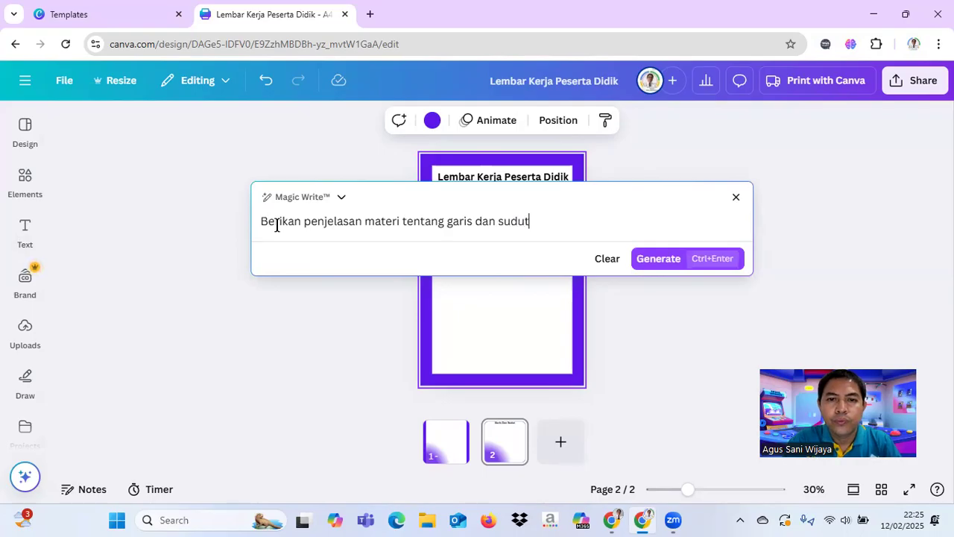
text( pada pembelajaran matematika S)
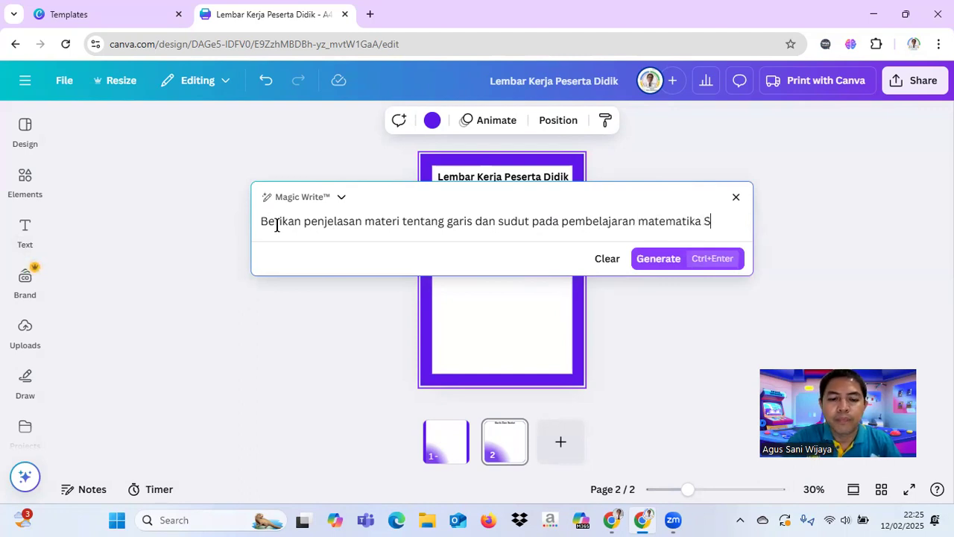
text(MP kelas 7)
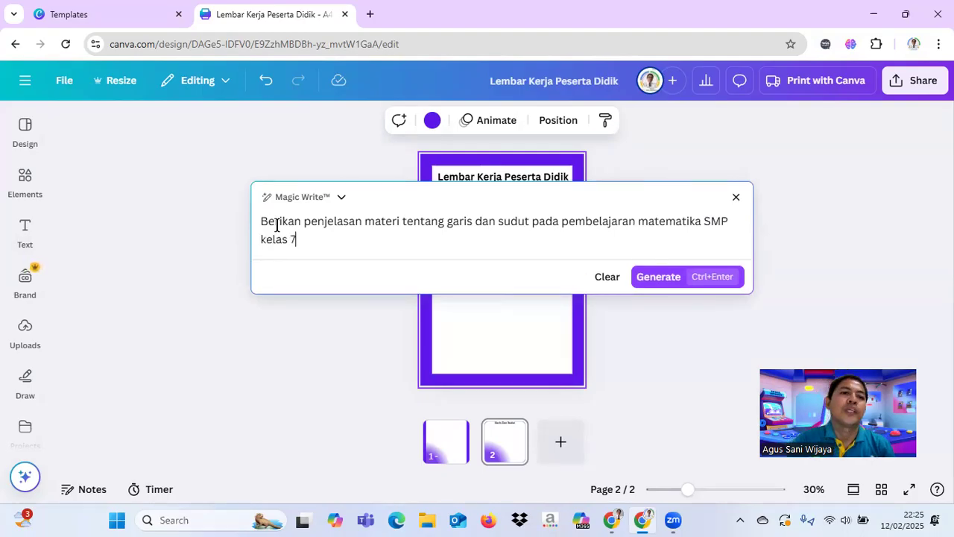
click(657, 277)
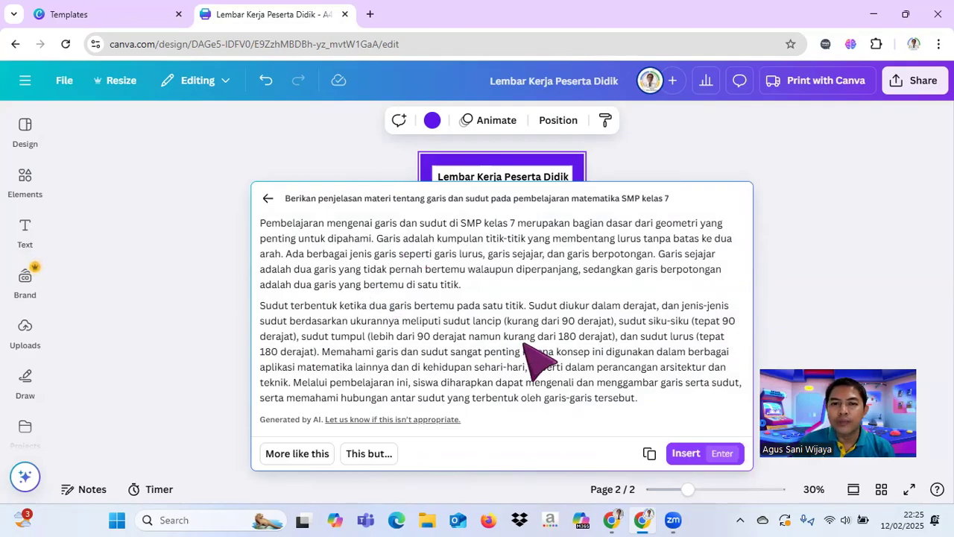
Step: Insert the generated explanation on page 2 and move it up closer to the subheading "Garis Dan Sudut"
click(684, 453)
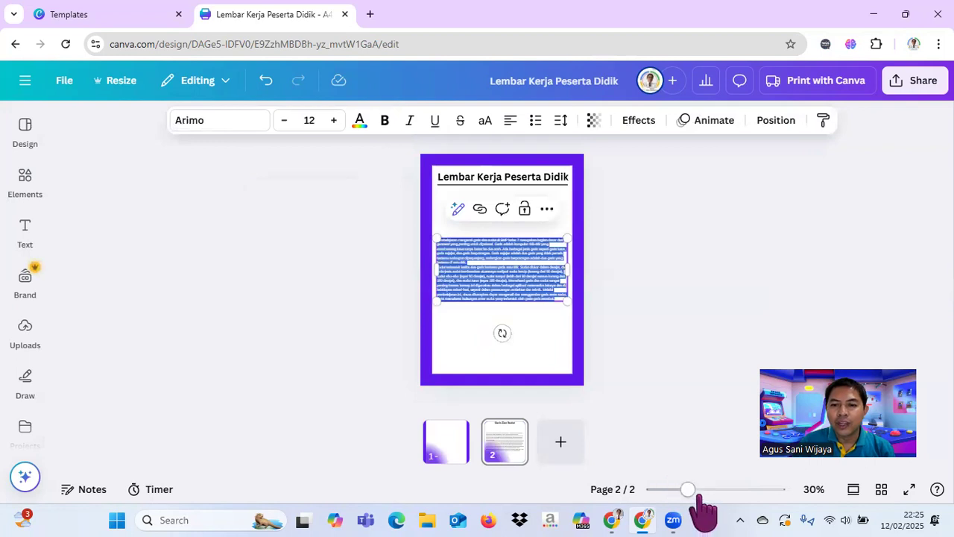
drag(689, 490, 706, 490)
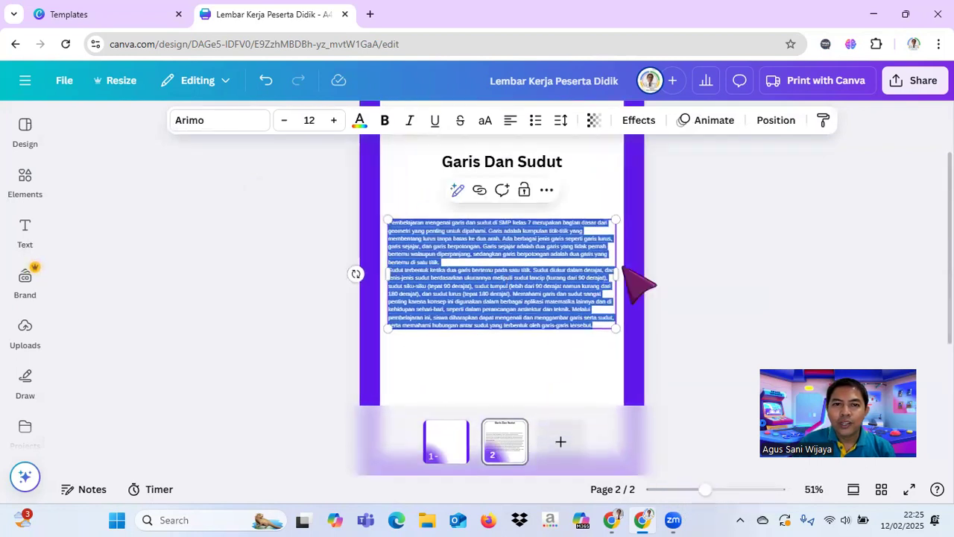
drag(528, 249, 533, 215)
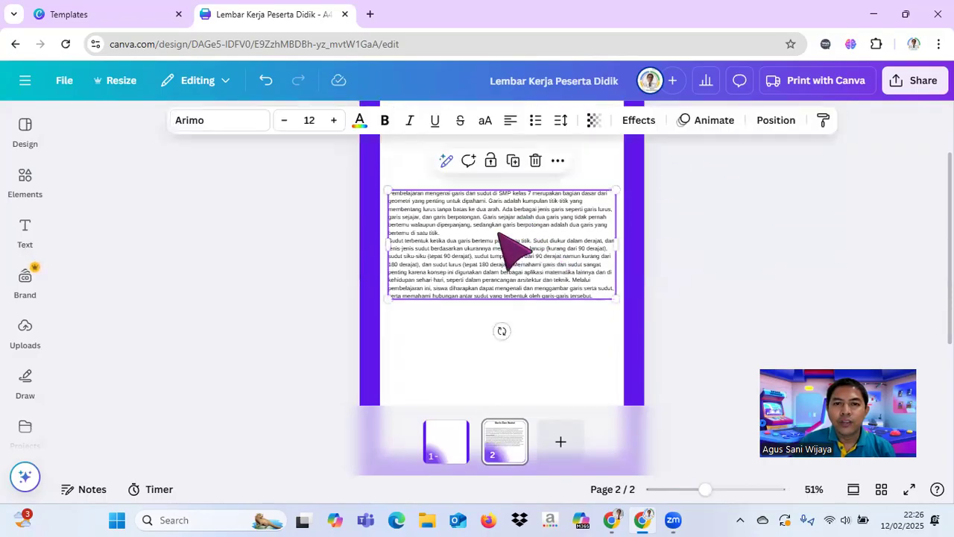
Step: Enlarge the explanation text to size 19 and narrow its text box to fit between the violet side borders
click(331, 121)
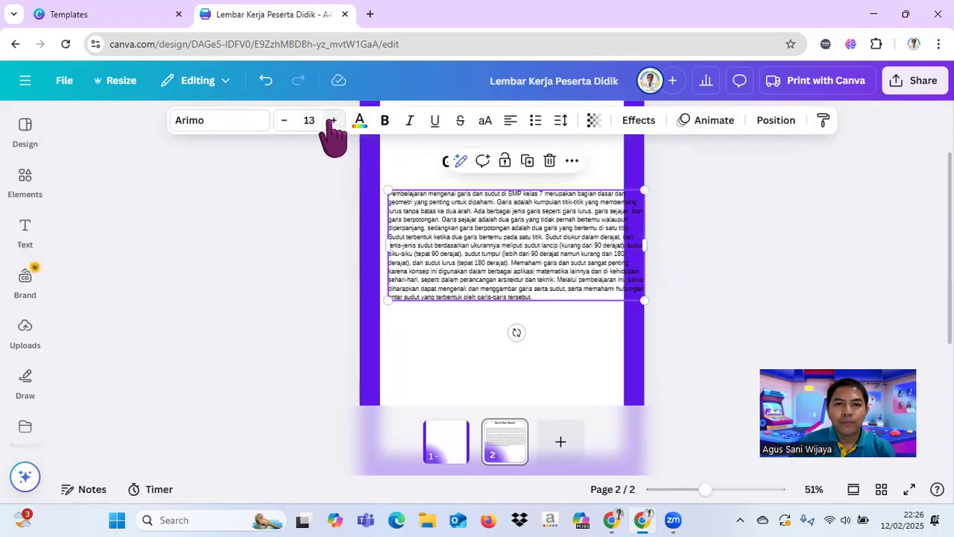
click(332, 120)
click(332, 121)
click(332, 121)
click(331, 121)
click(332, 121)
click(332, 121)
drag(645, 313, 616, 317)
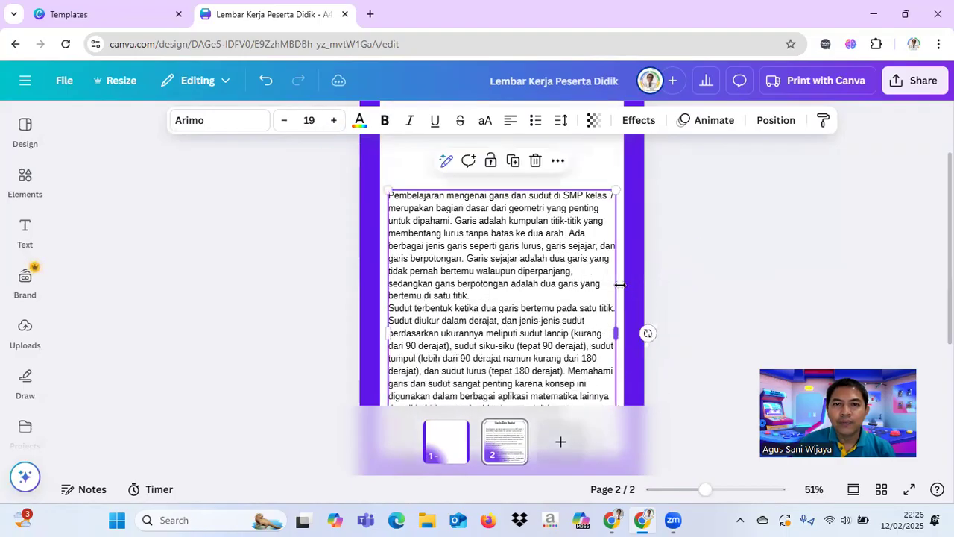
Step: Justify the explanation text so its lines fill the full width of the text box
click(410, 202)
click(543, 224)
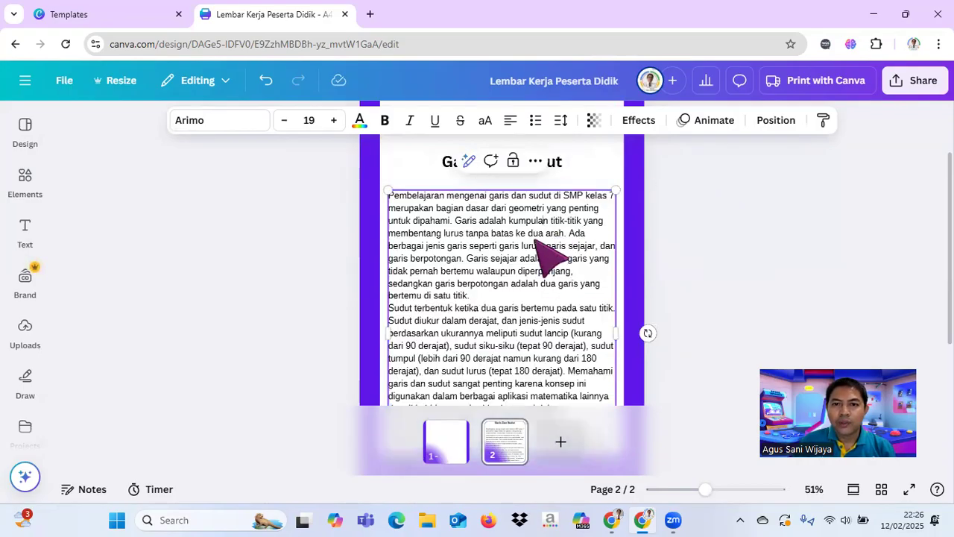
key(Escape)
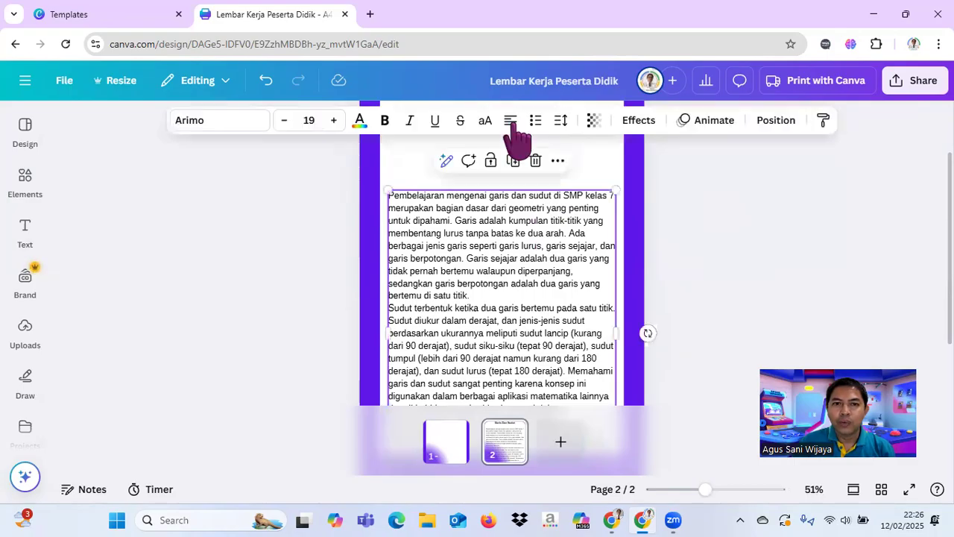
click(511, 121)
click(513, 123)
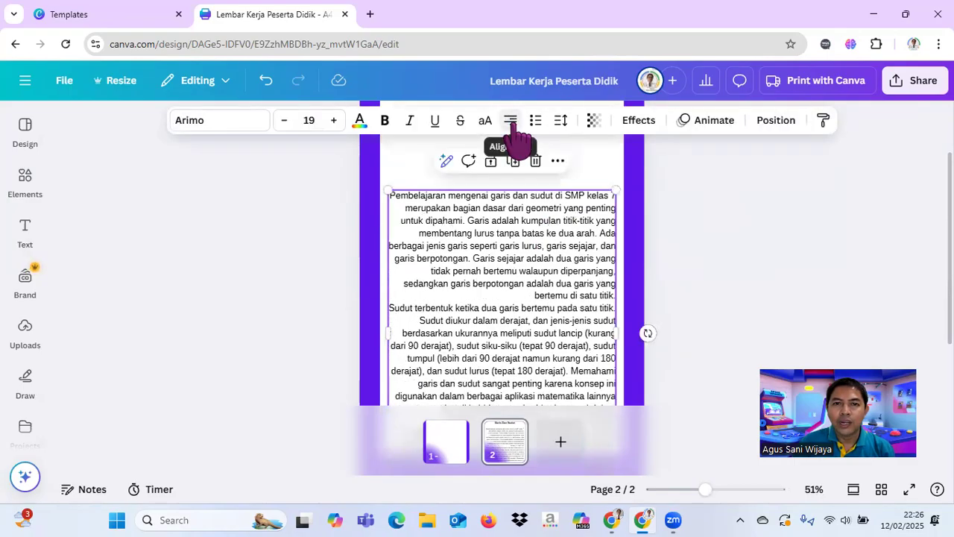
click(513, 122)
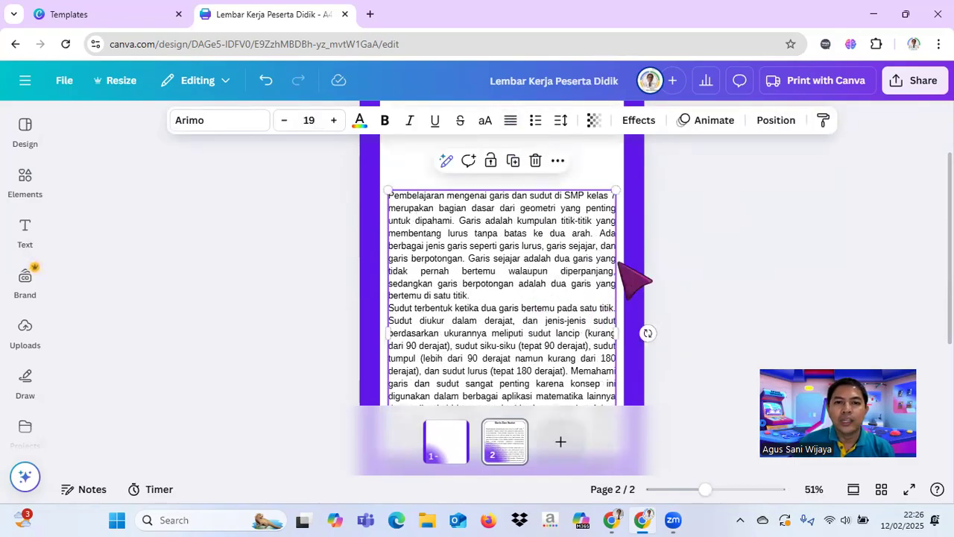
click(689, 242)
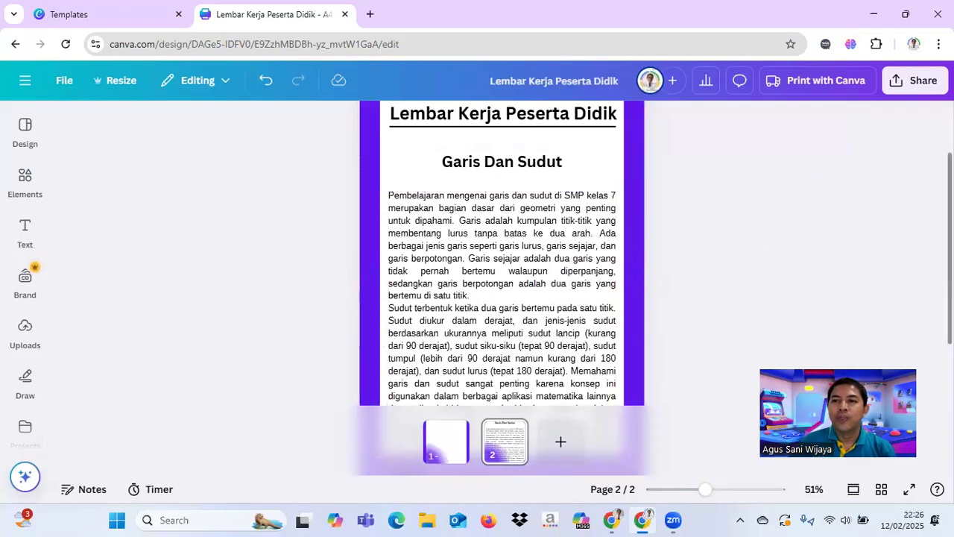
Step: Move the explanation text and the subheading "Garis Dan Sudut" up so the whole text fits inside the white area
scroll(440, 268, down, 2)
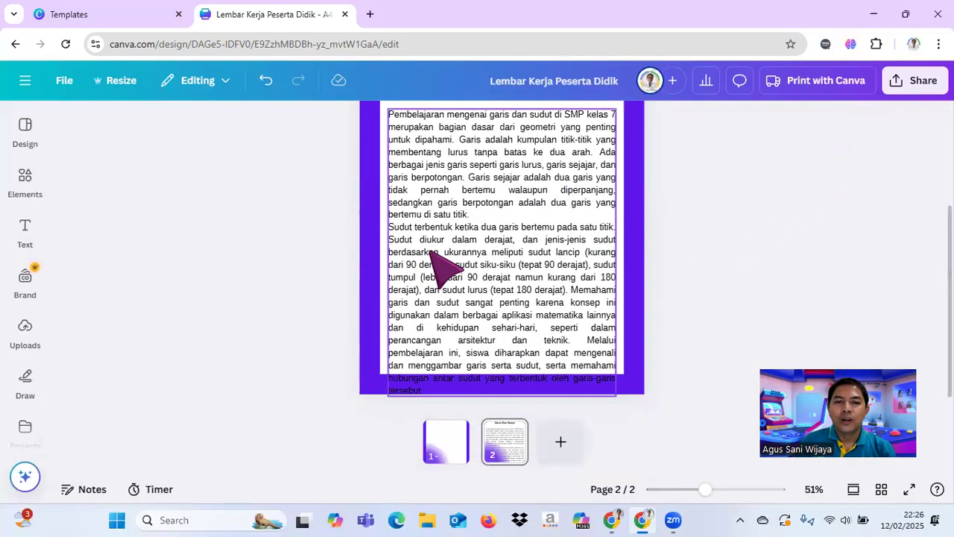
click(432, 255)
scroll(724, 207, up, 4)
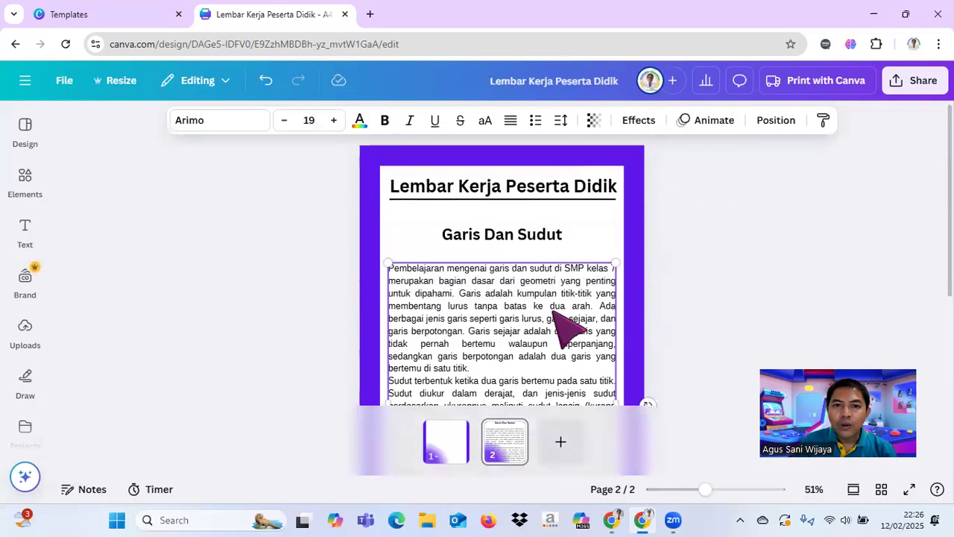
drag(511, 324, 511, 312)
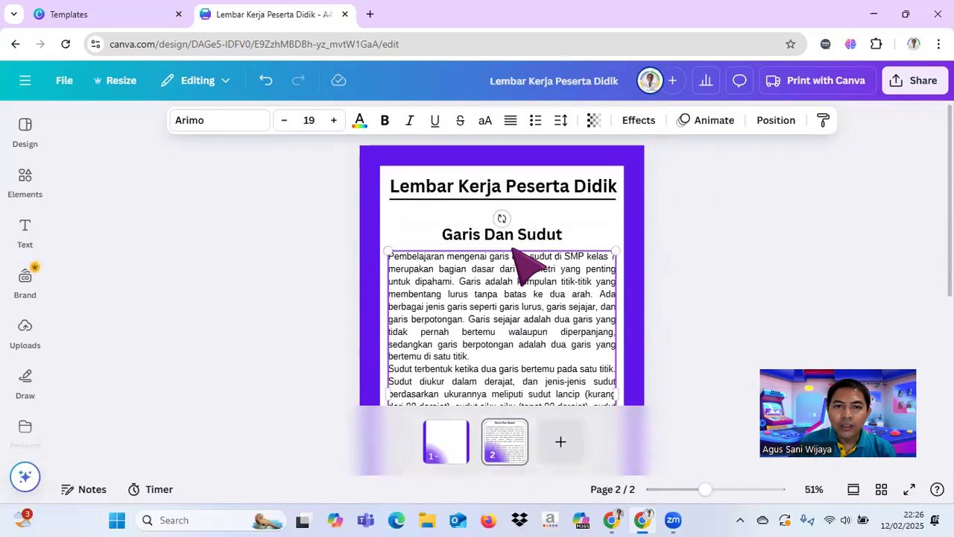
drag(507, 236, 507, 228)
click(525, 297)
scroll(703, 274, down, 2)
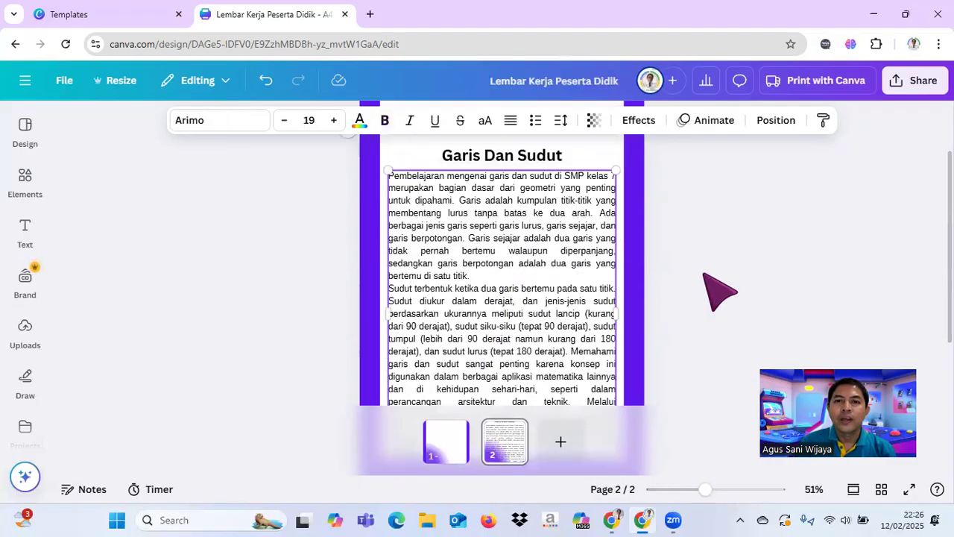
scroll(720, 293, down, 2)
click(720, 292)
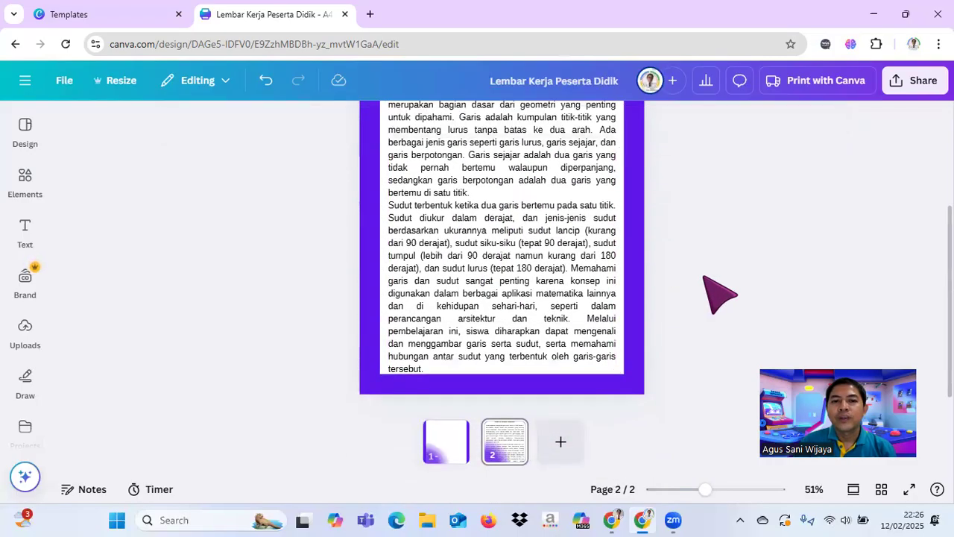
click(449, 455)
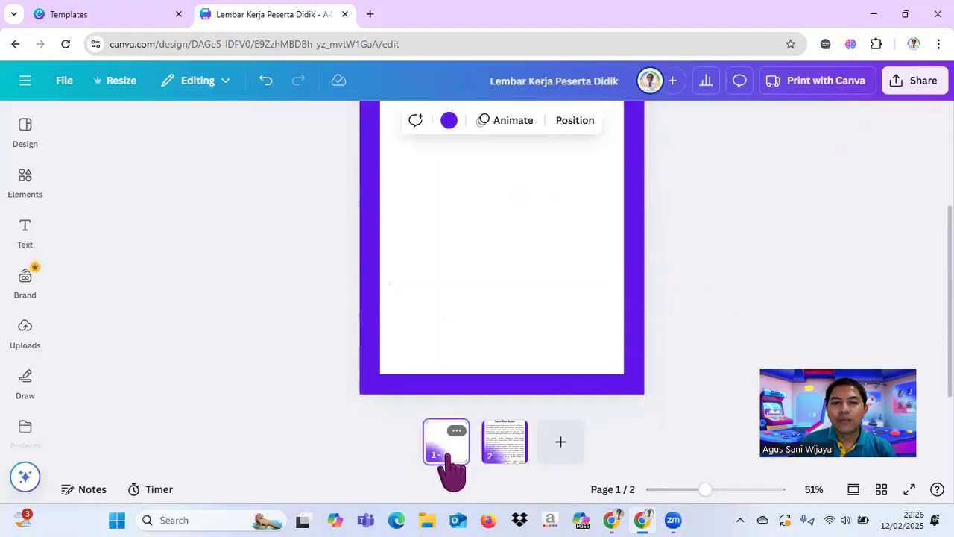
click(559, 452)
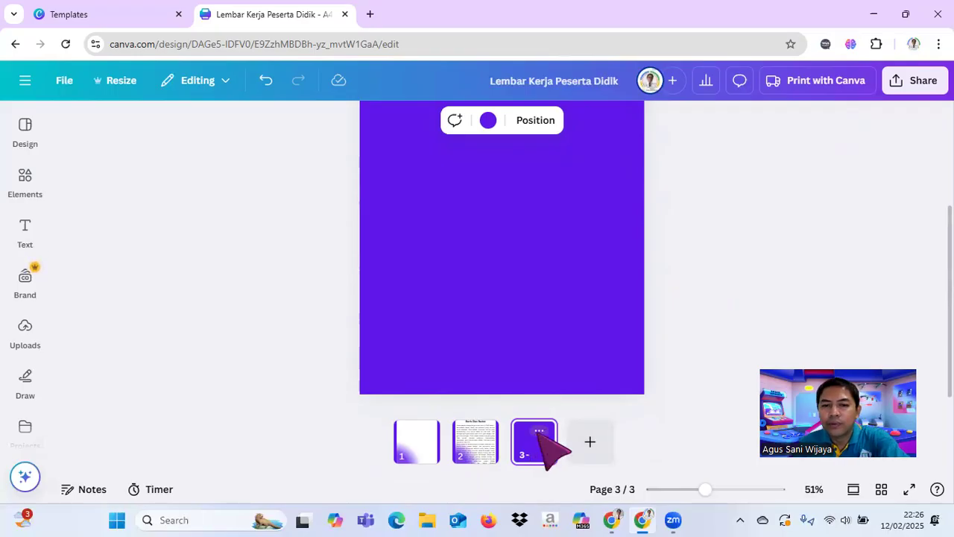
key(Delete)
Step: Move the page with the explanation ahead of the blank bordered page, and duplicate the blank bordered page
drag(493, 450, 436, 444)
click(505, 447)
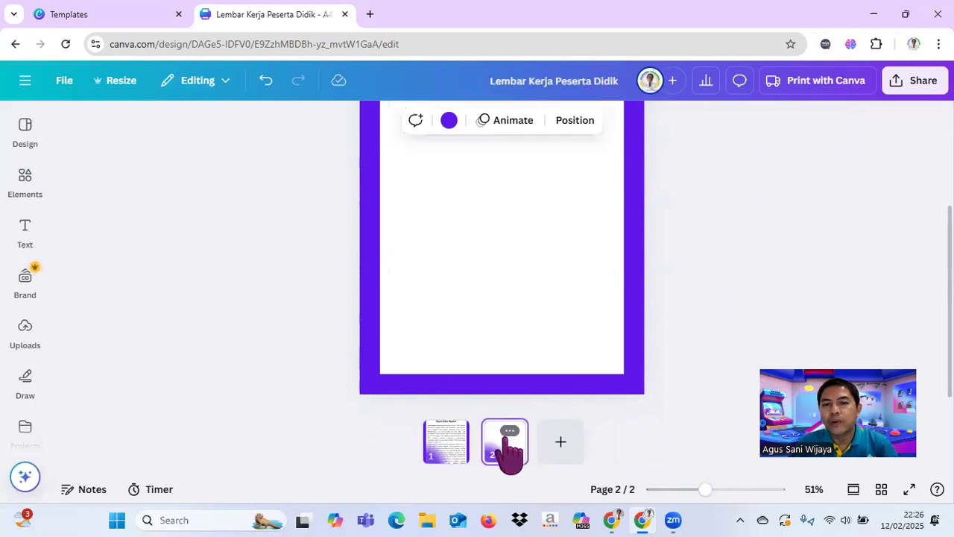
click(510, 431)
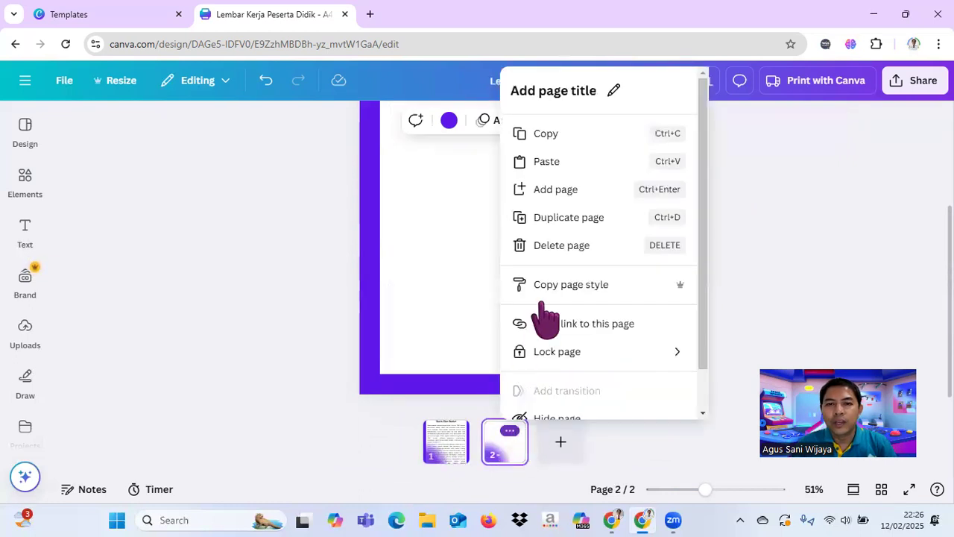
click(572, 216)
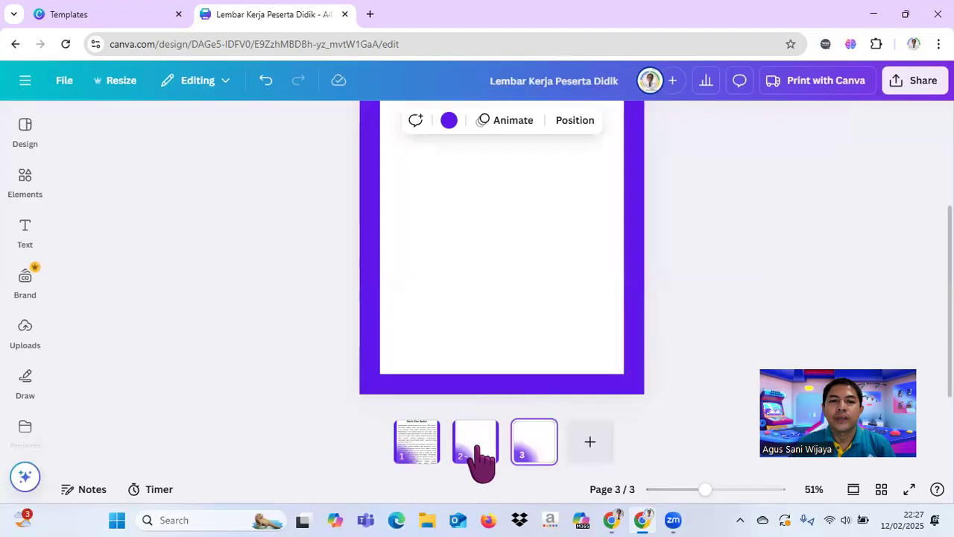
Step: On page 2, generate Magic Write text from the prompt "Berikan langkah-langkah mengukur sudut menggunakan busur"
click(478, 445)
scroll(731, 190, up, 1)
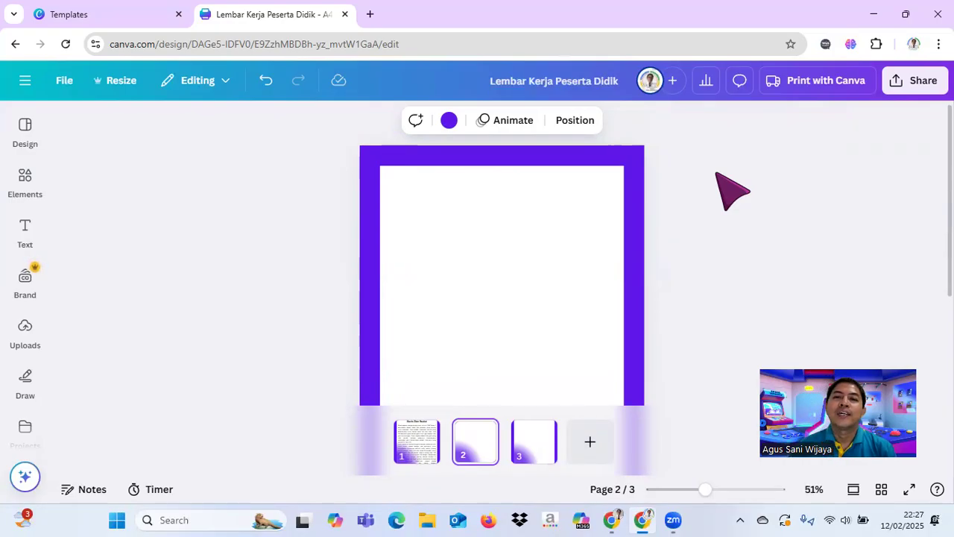
click(538, 234)
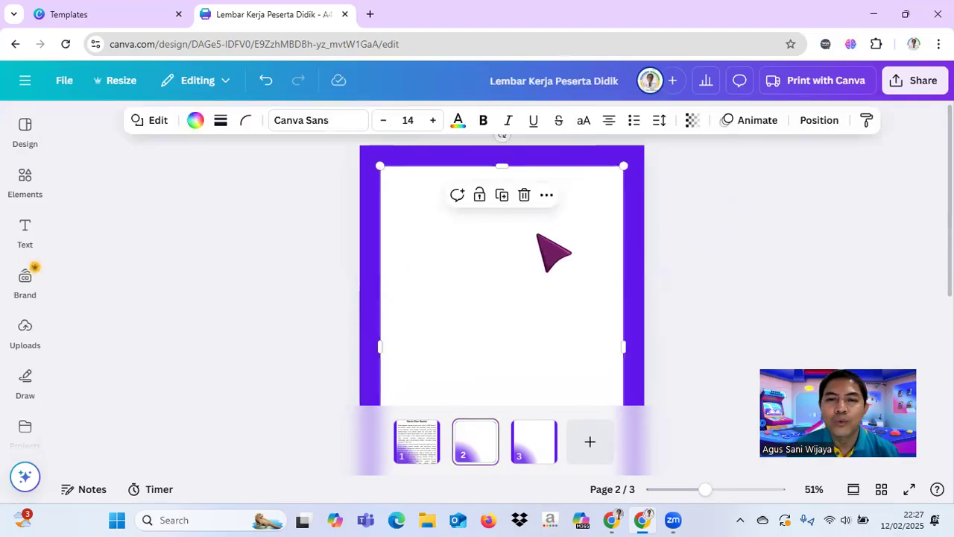
click(648, 249)
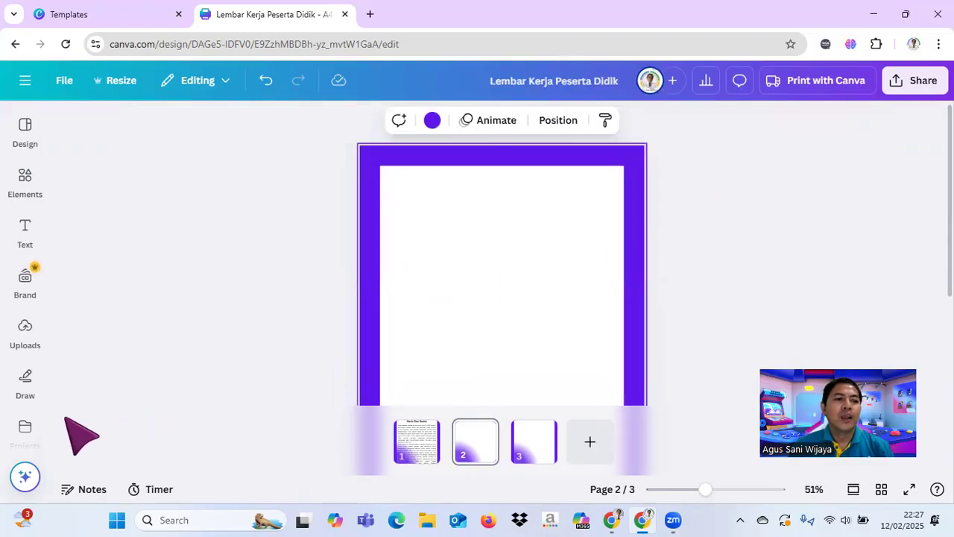
click(25, 477)
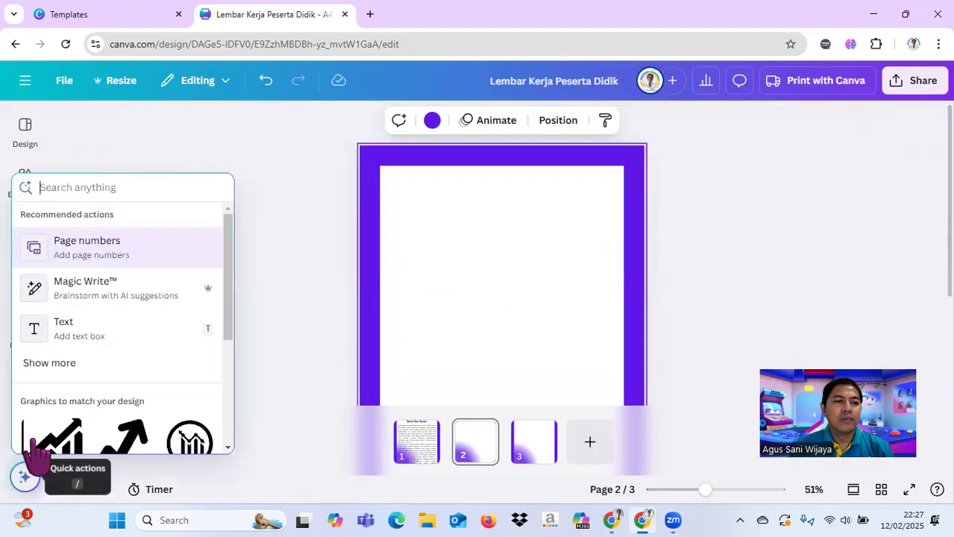
click(104, 290)
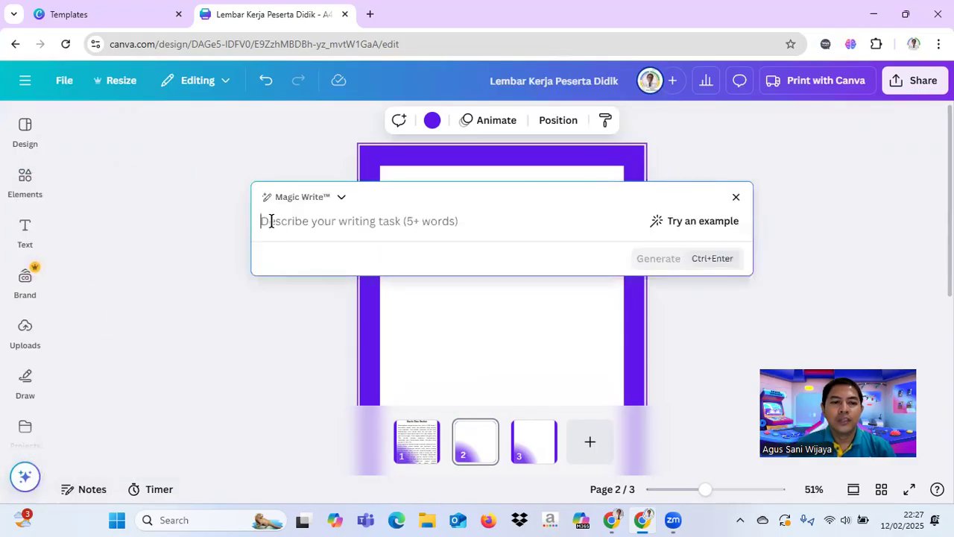
text(Berikan langkah-langkah)
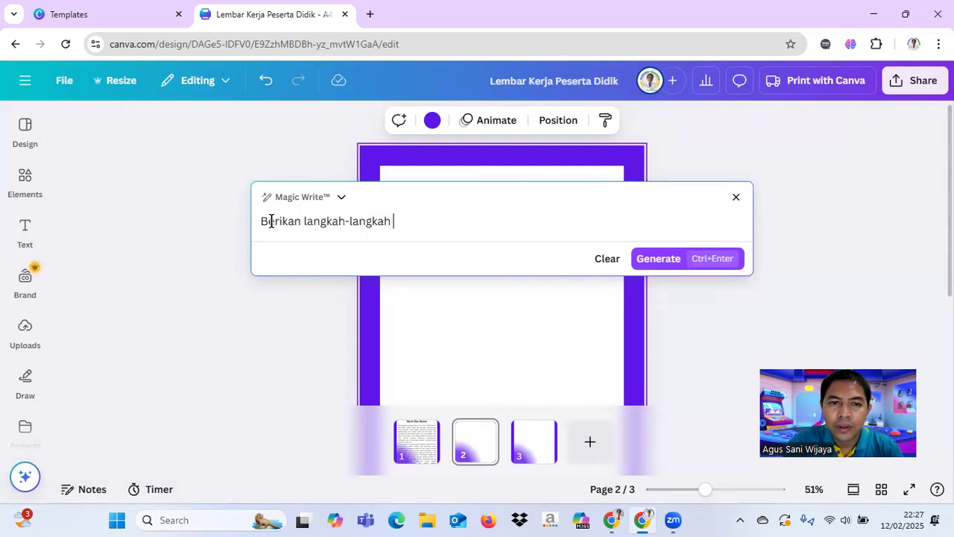
text(mengukur sudut menggunakan busur)
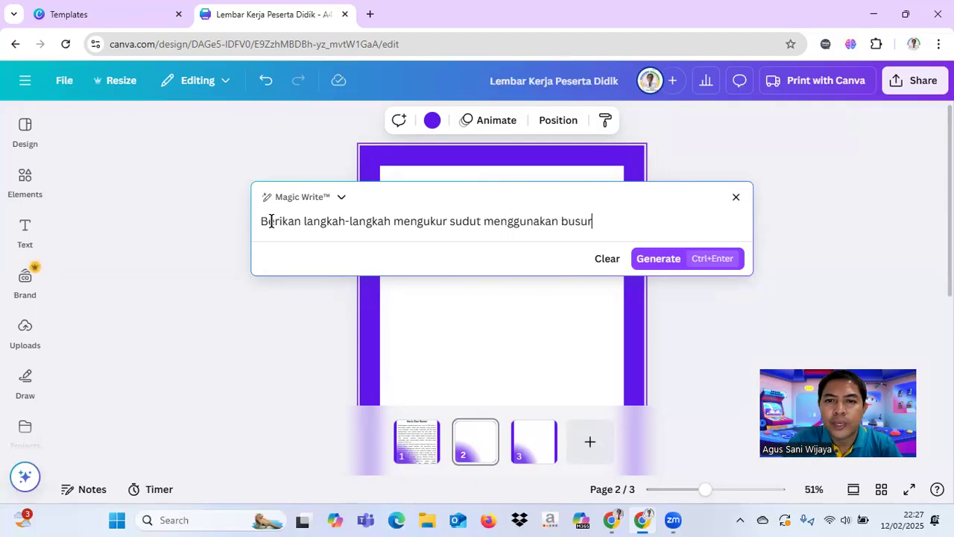
click(671, 259)
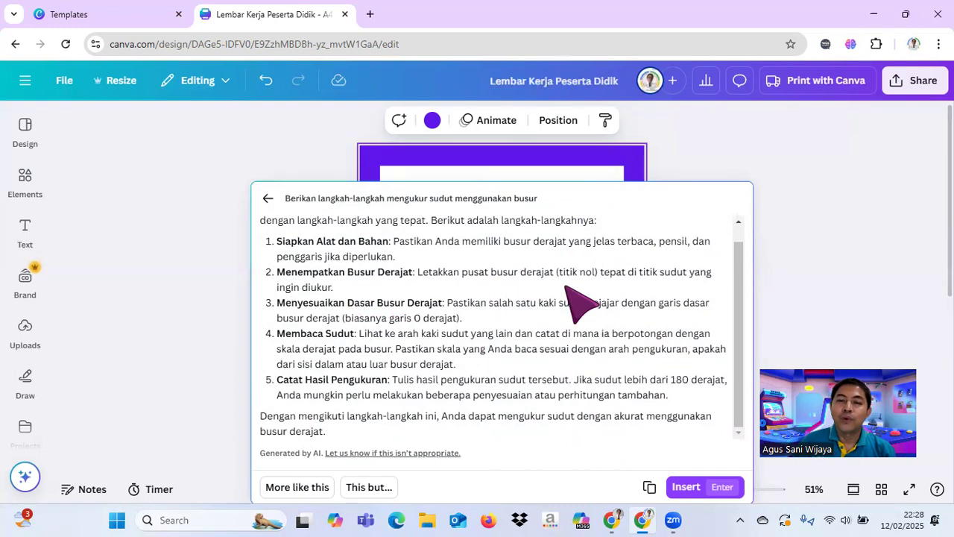
Step: Insert the generated angle-measuring steps on page 2 and move their text box up to the top of the white area
click(686, 486)
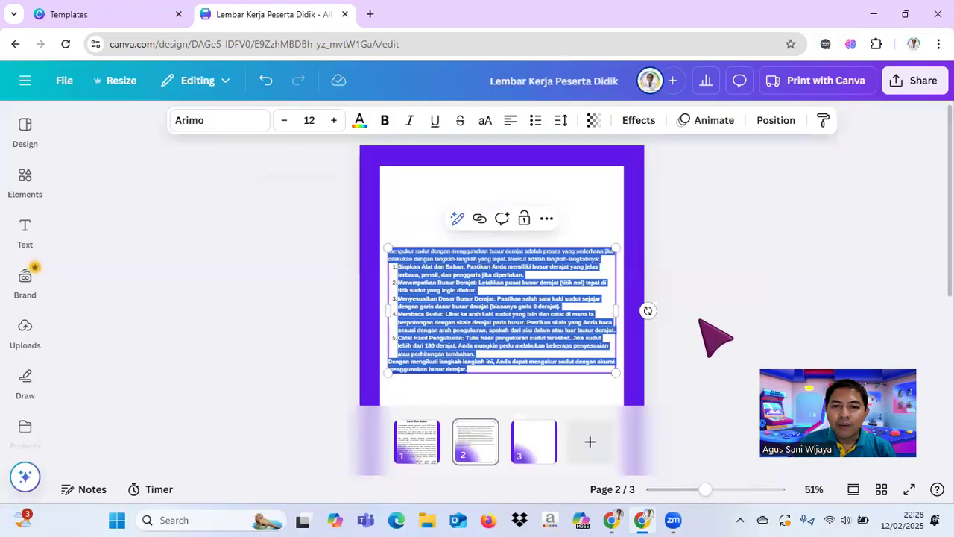
drag(549, 341, 542, 257)
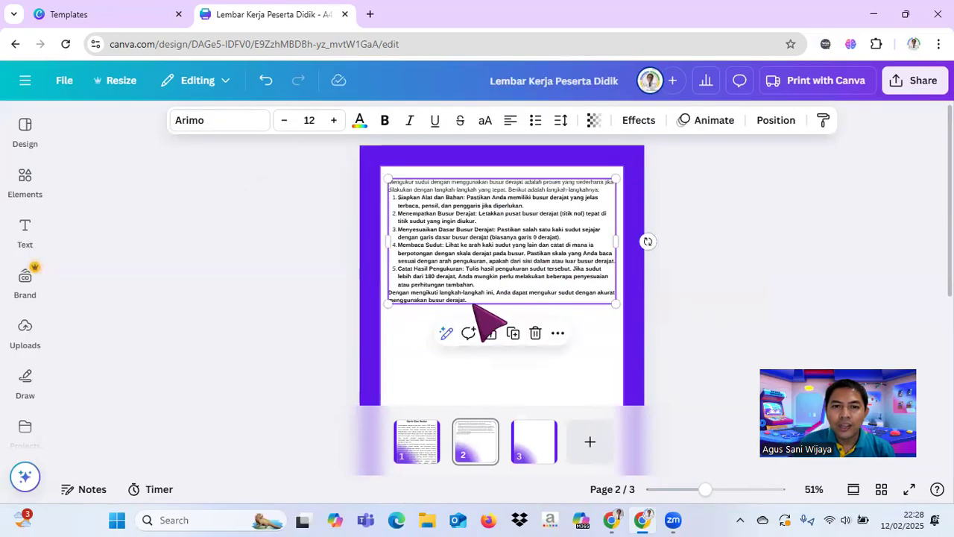
click(717, 257)
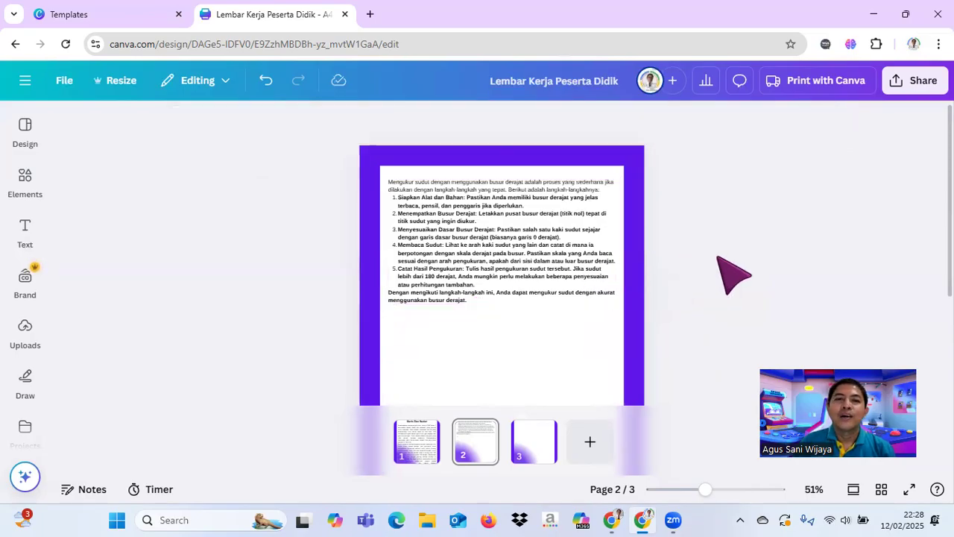
click(553, 250)
click(675, 279)
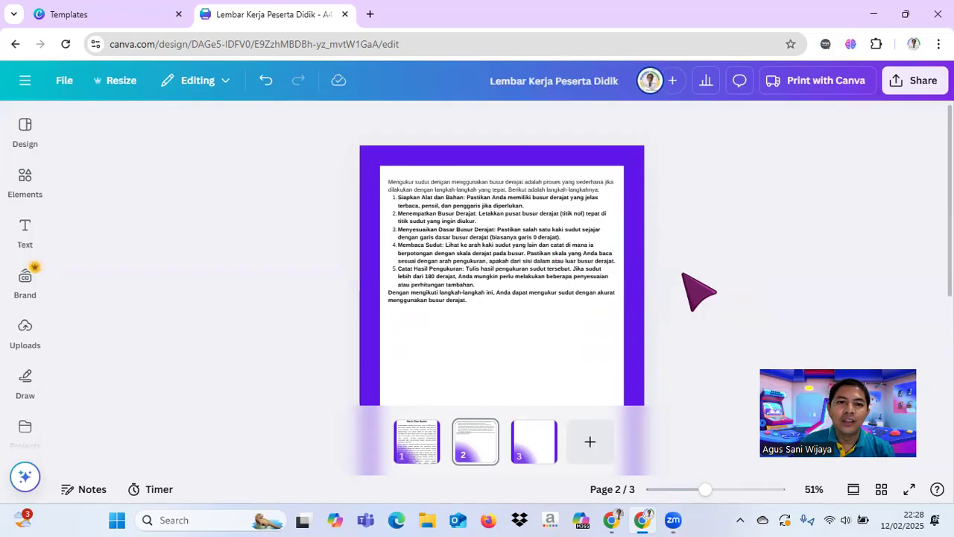
scroll(699, 291, down, 3)
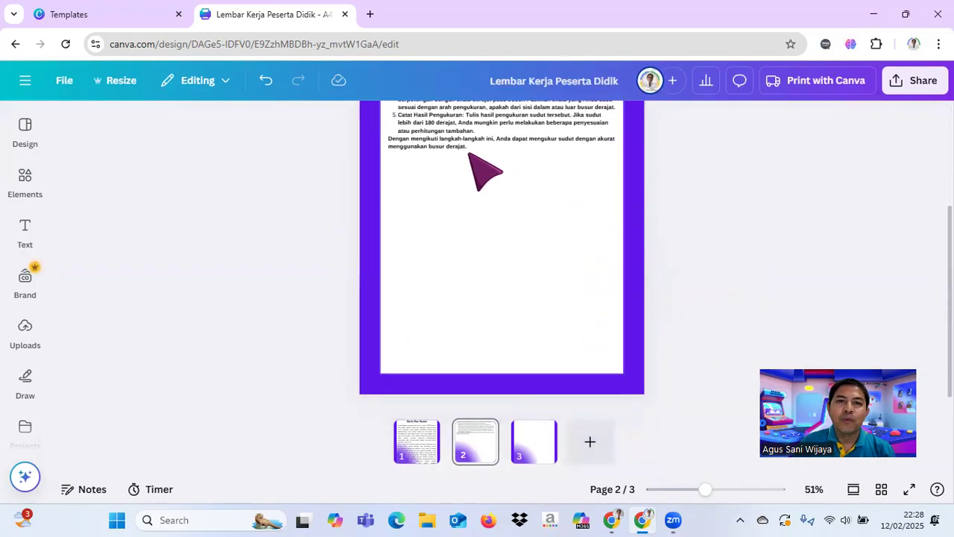
click(472, 145)
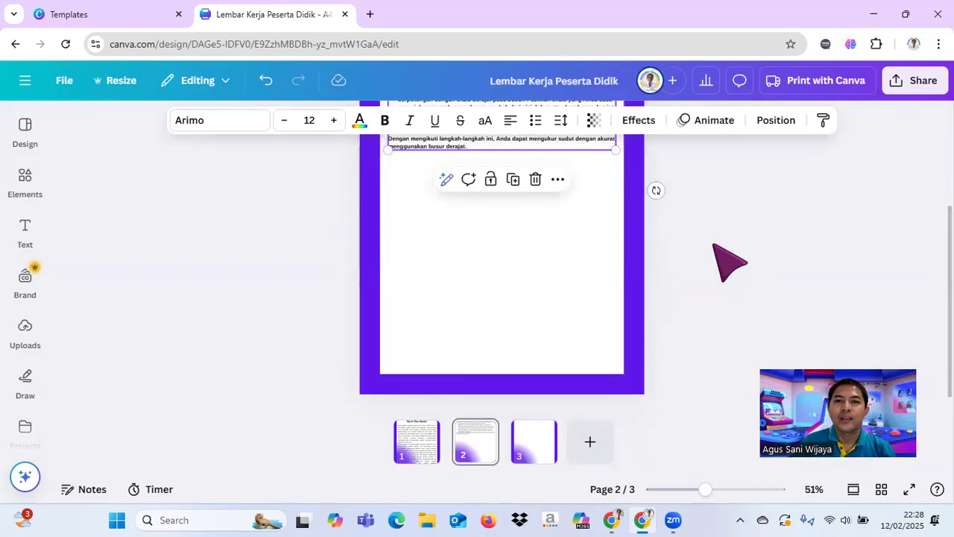
scroll(730, 261, up, 3)
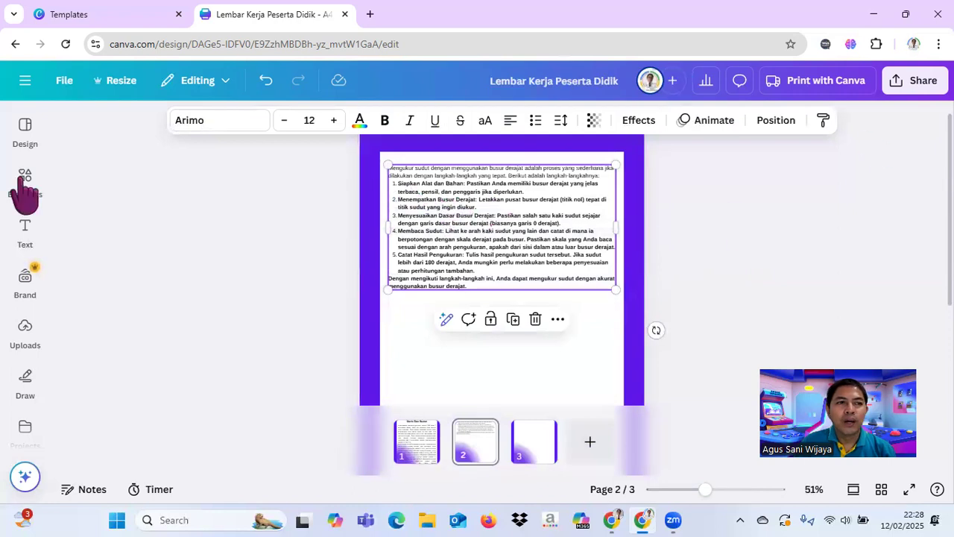
Step: Add a text box below the angle-measuring steps with the text "Ukurlah sudut yang ada pada"
click(432, 342)
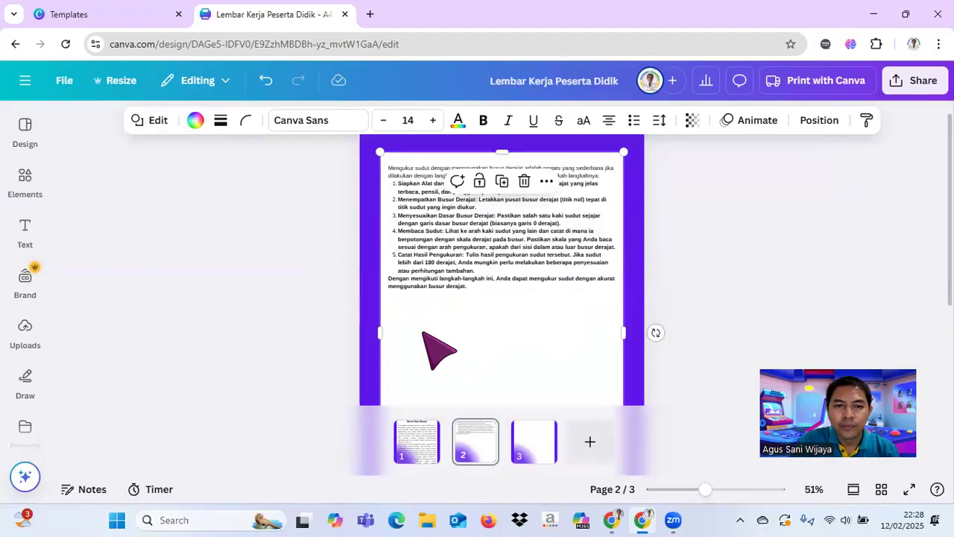
key(t)
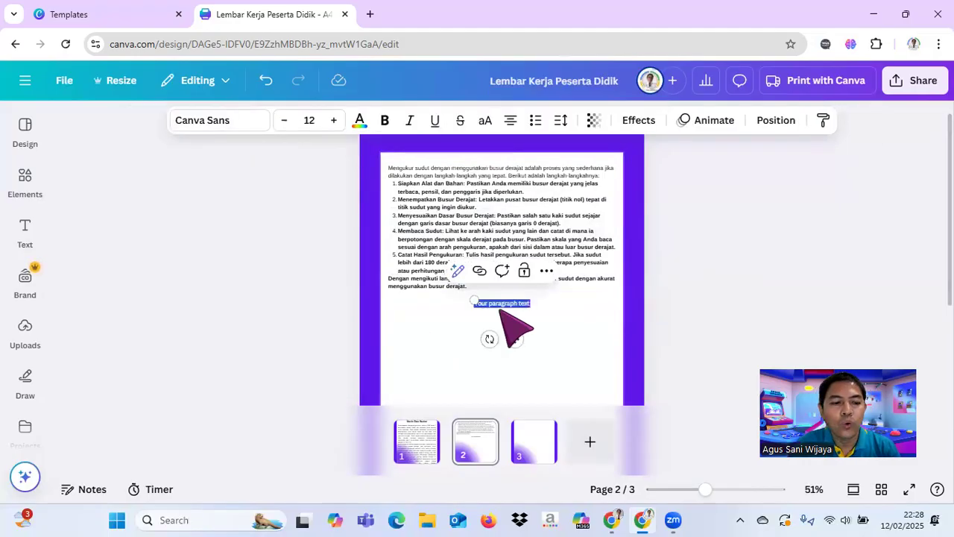
key(BackSpace)
text(Ukurlah)
text( sud)
text(ut)
text( yang ter)
key(BackSpace)
key(BackSpace)
key(BackSpace)
key(BackSpace)
key(BackSpace)
key(BackSpace)
text(ng ada pada)
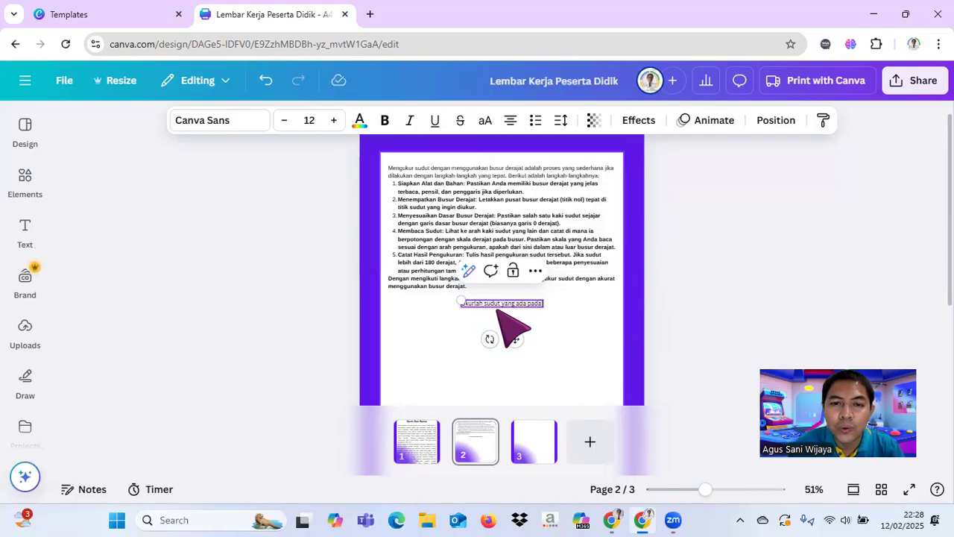
Step: Reword the instruction as "Ukurlah besar sudut pada gambar berikut !" and move it slightly lower and to the left
click(497, 323)
click(487, 303)
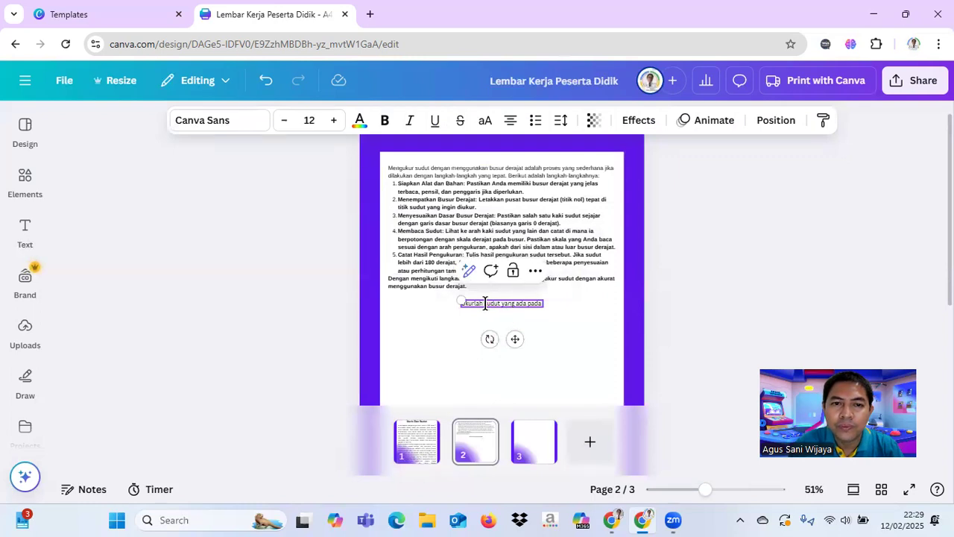
text(besar)
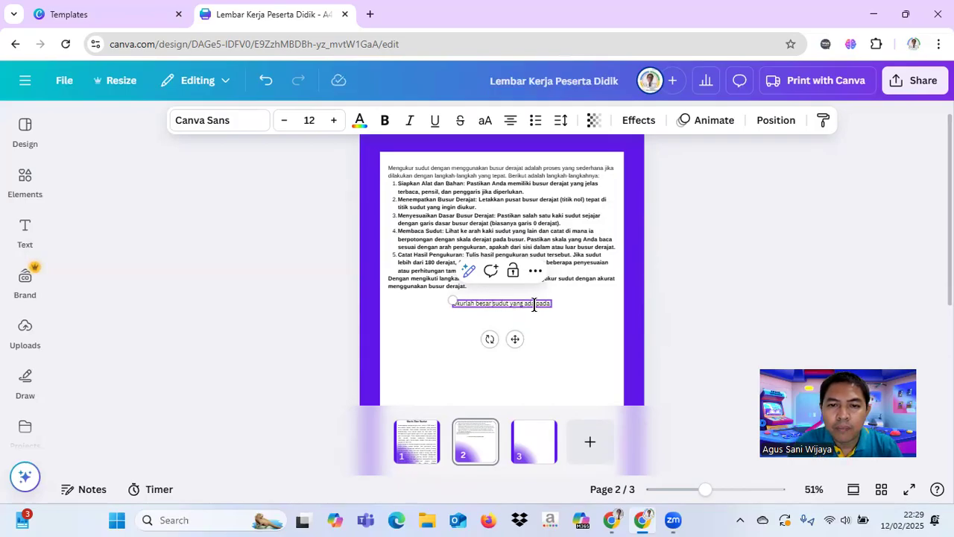
key(BackSpace)
key(BackSpace)
key(BackSpace)
key(BackSpace)
key(BackSpace)
key(BackSpace)
key(BackSpace)
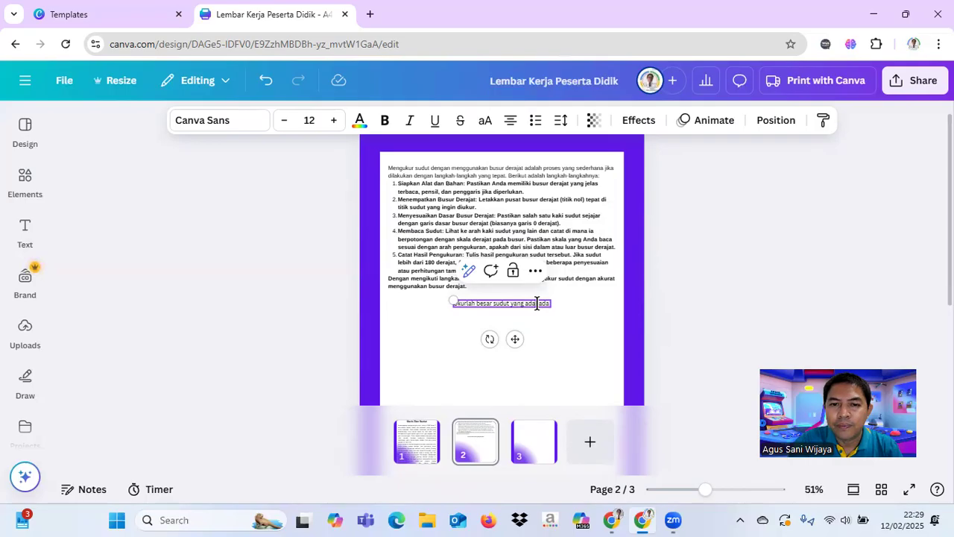
key(BackSpace)
key(BackSpace)
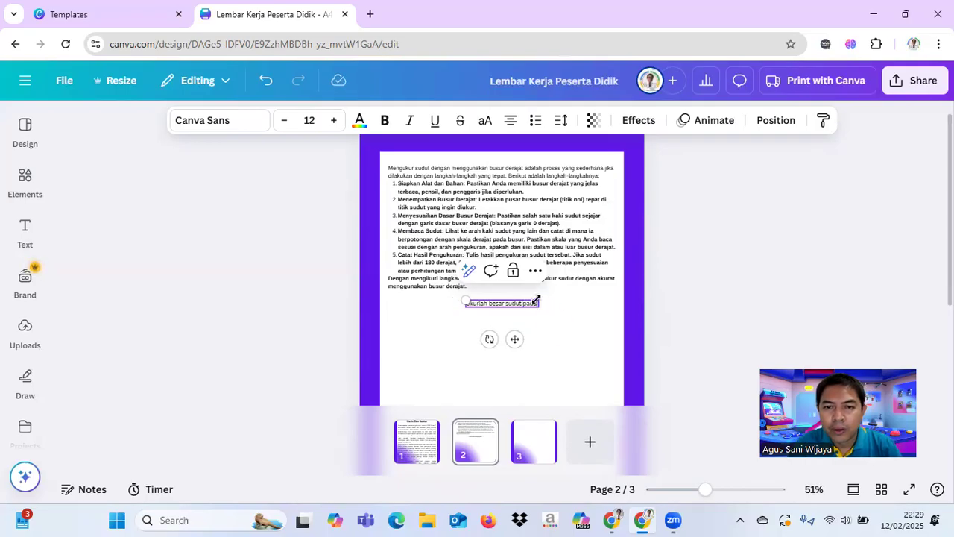
text(ga)
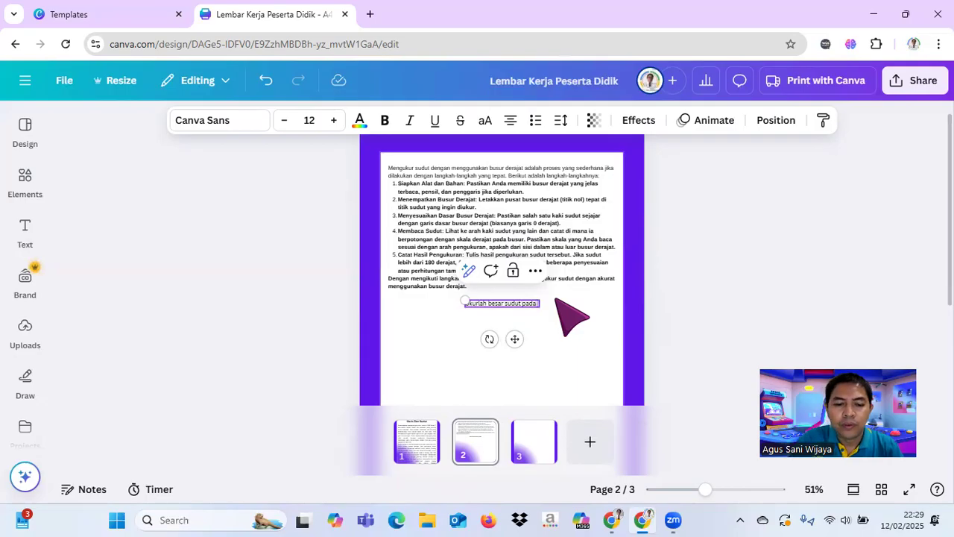
text(mbar)
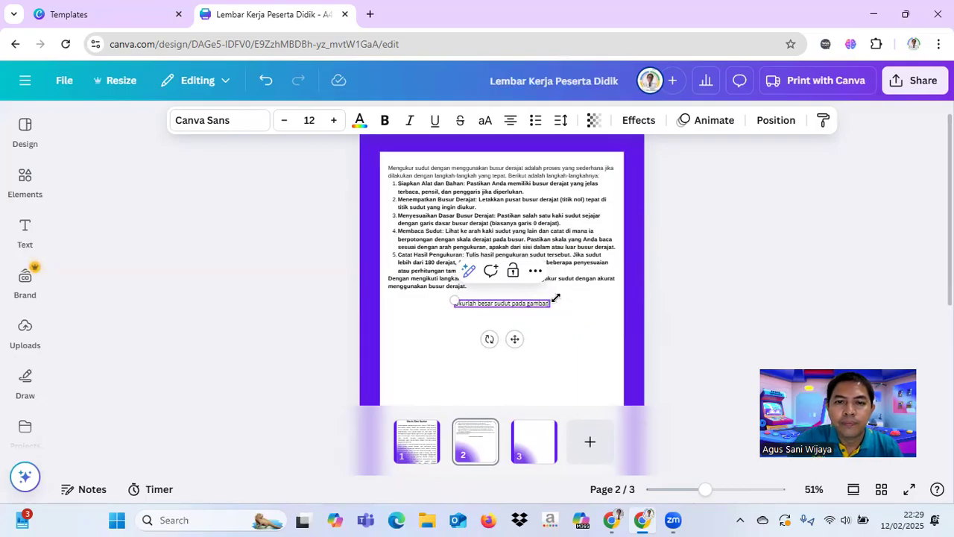
text( beriku)
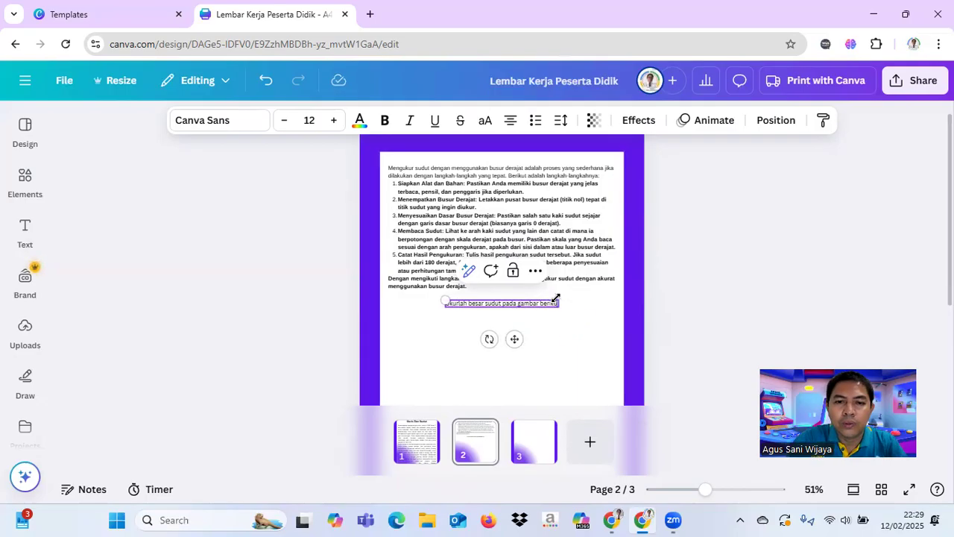
text(t)
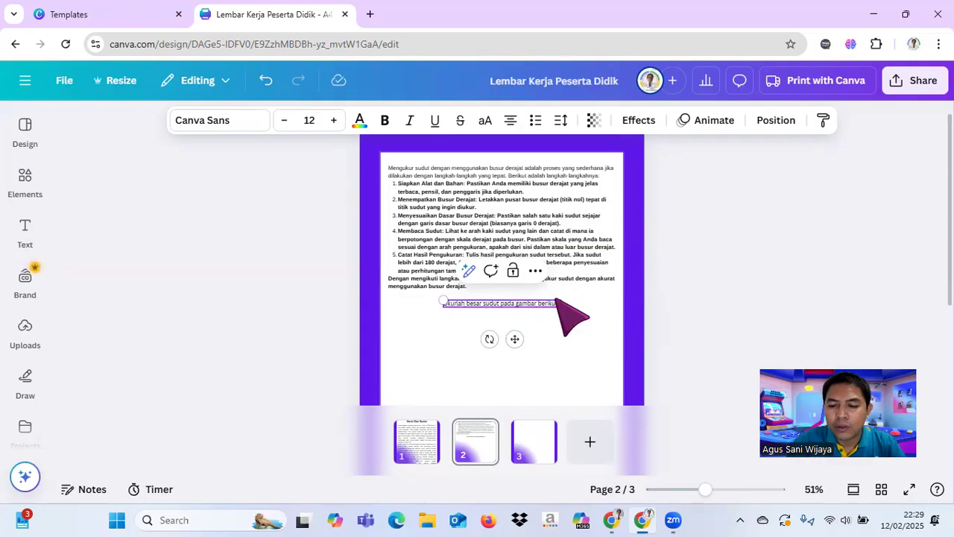
text( !)
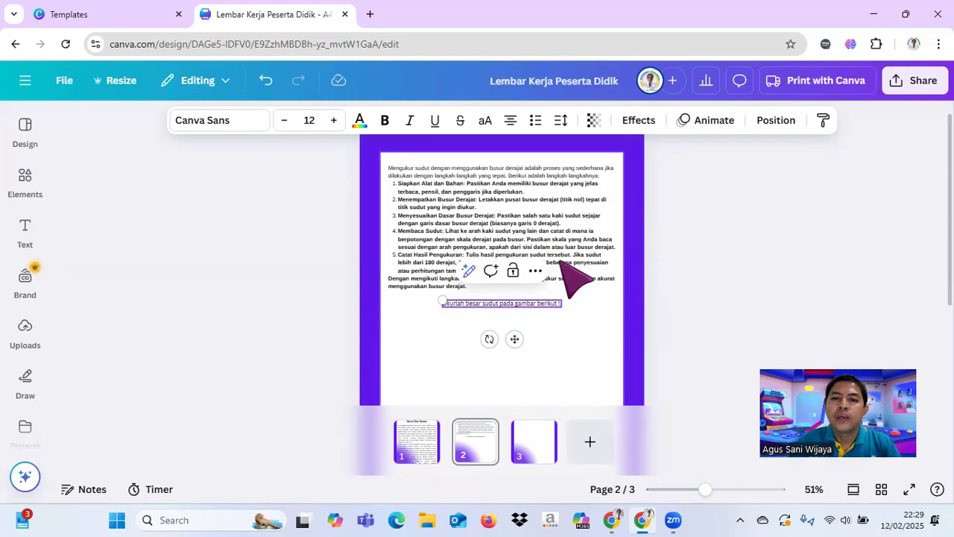
click(735, 288)
drag(552, 302, 547, 311)
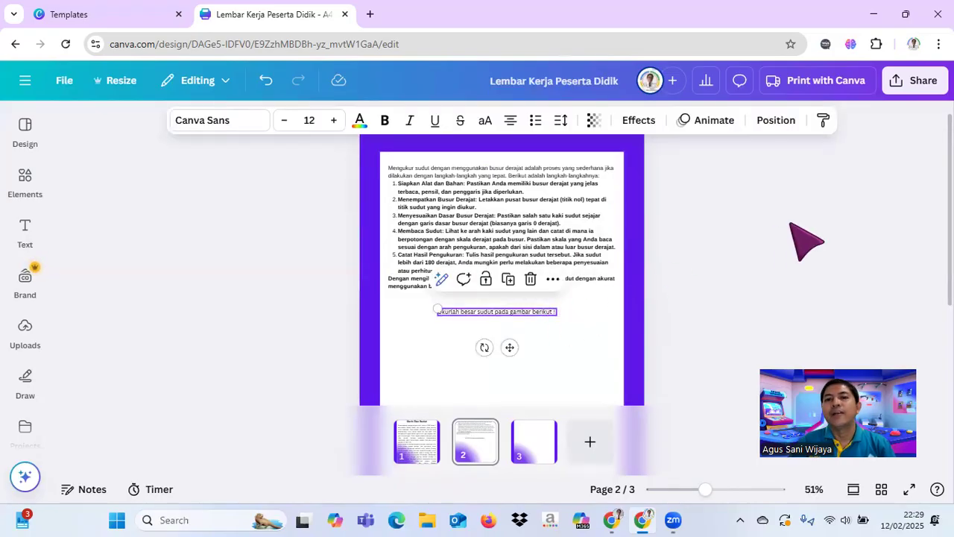
Step: Add a plain solid line and place it horizontally in the left half of the white area, below the instruction
scroll(807, 241, down, 4)
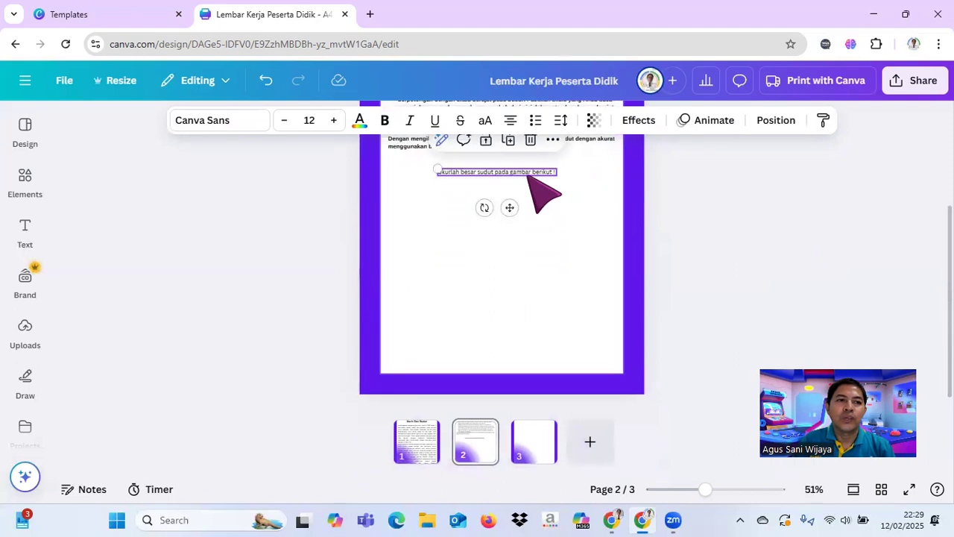
click(25, 179)
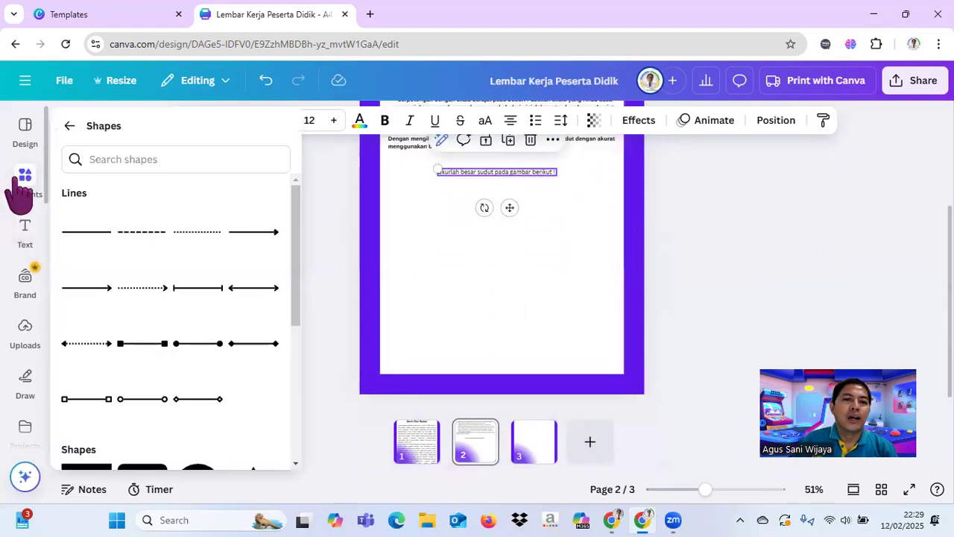
click(84, 232)
click(510, 195)
drag(510, 195, 459, 262)
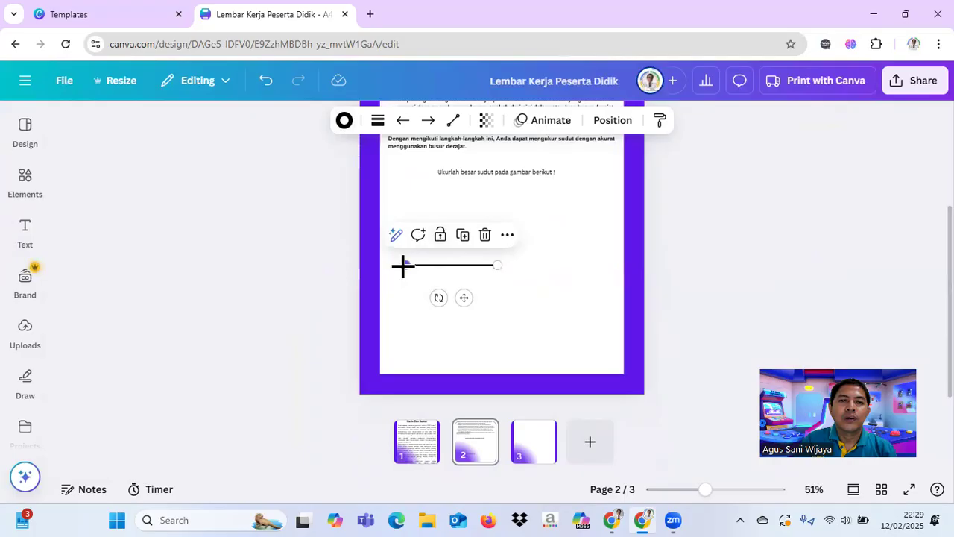
mouse_move(405, 261)
mouse_down()
mouse_move(463, 223)
mouse_move(395, 273)
mouse_move(401, 259)
mouse_up()
click(266, 80)
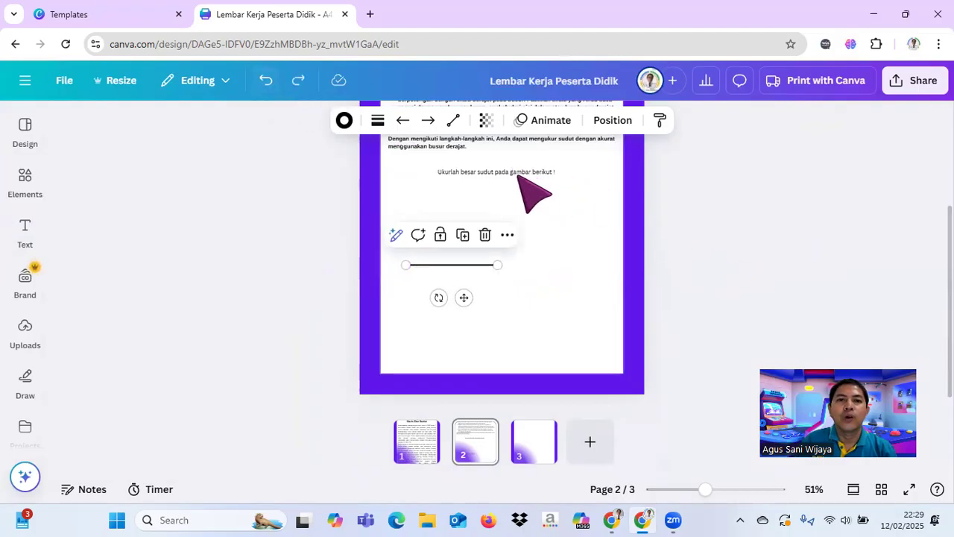
Step: Add a second plain solid line, tilt it upward, and join it to the horizontal line's left end to form an acute angle
click(27, 182)
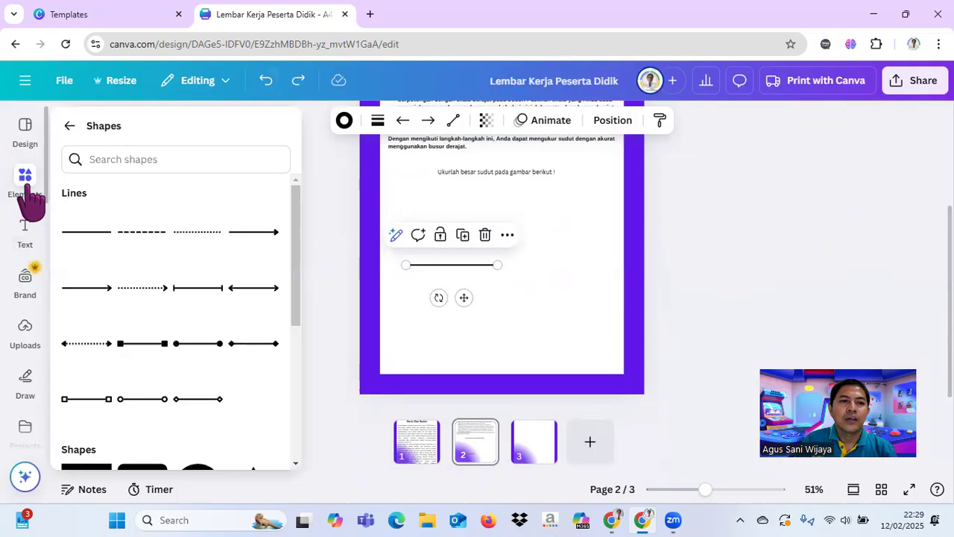
click(83, 232)
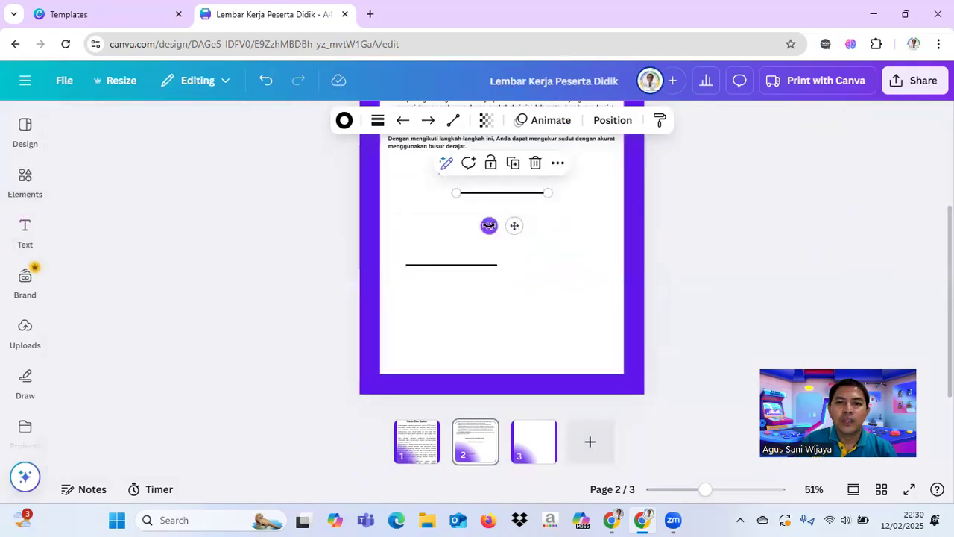
drag(489, 225, 524, 250)
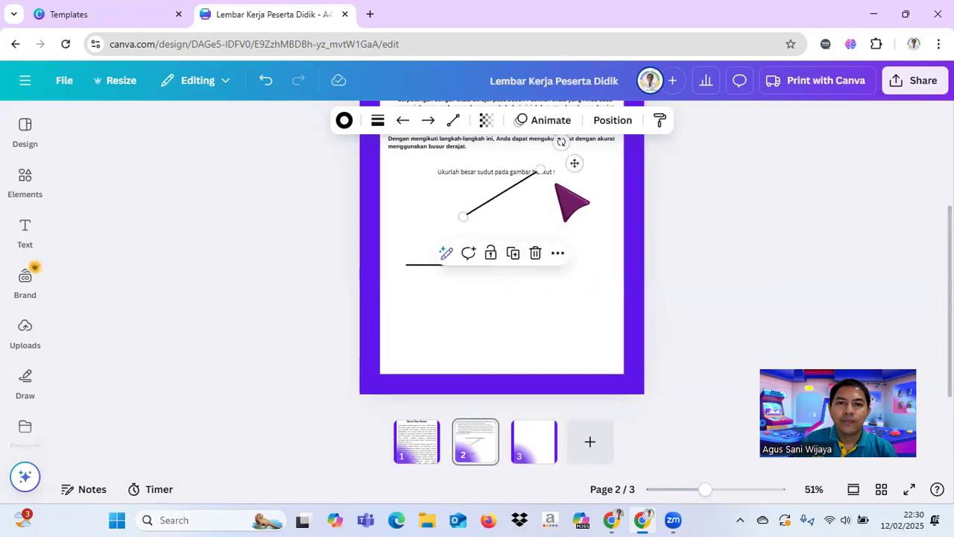
drag(574, 162, 521, 215)
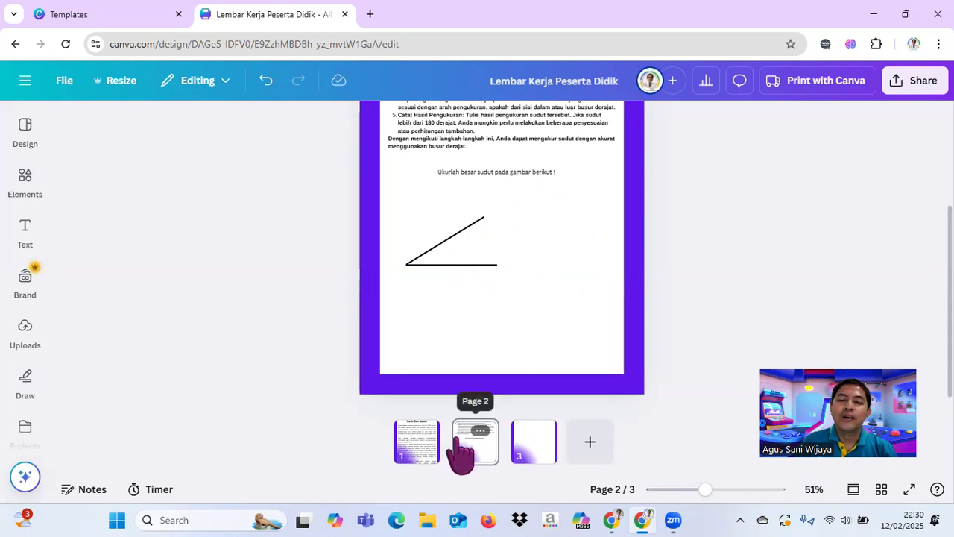
Step: Open page 3 and select its white rectangle
click(532, 447)
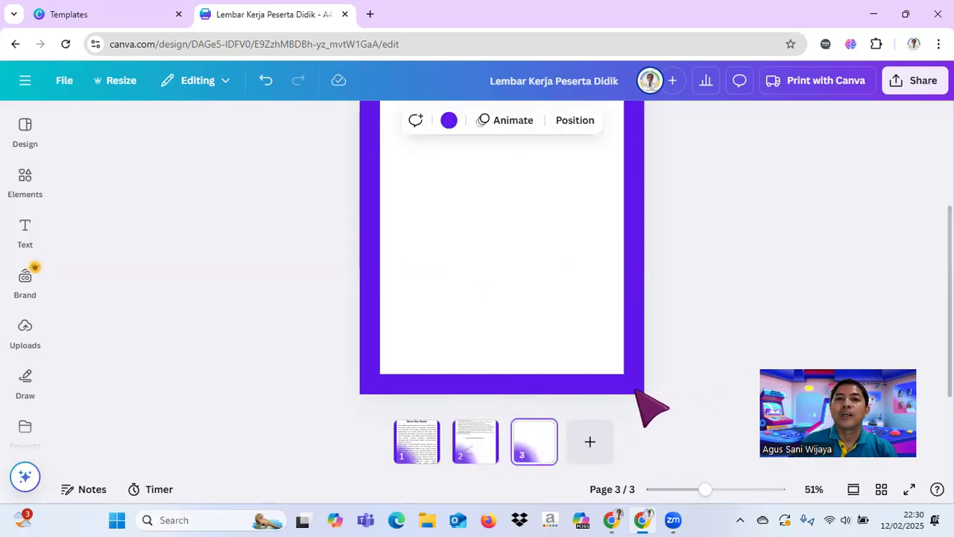
click(533, 240)
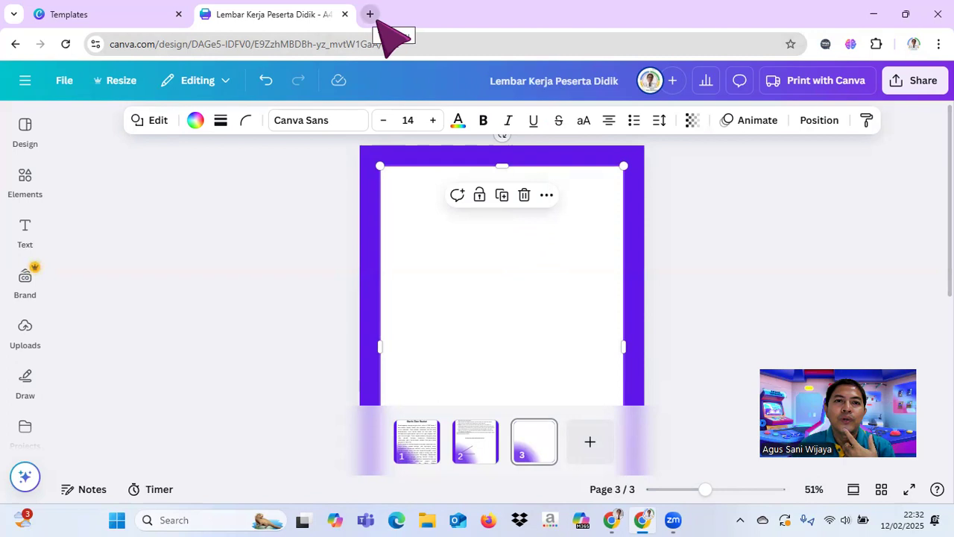
Step: Switch to the other Chrome window and search Google for "polypad"
click(619, 514)
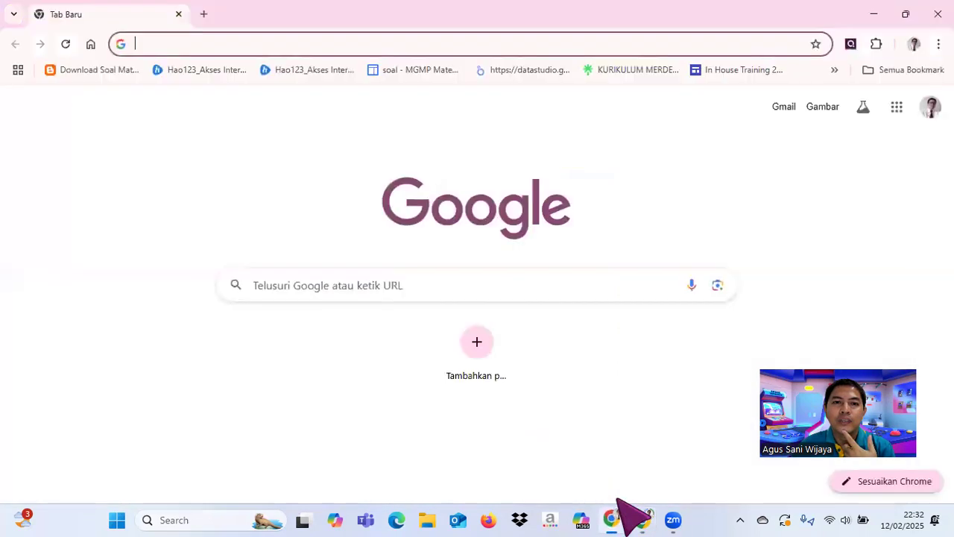
click(262, 278)
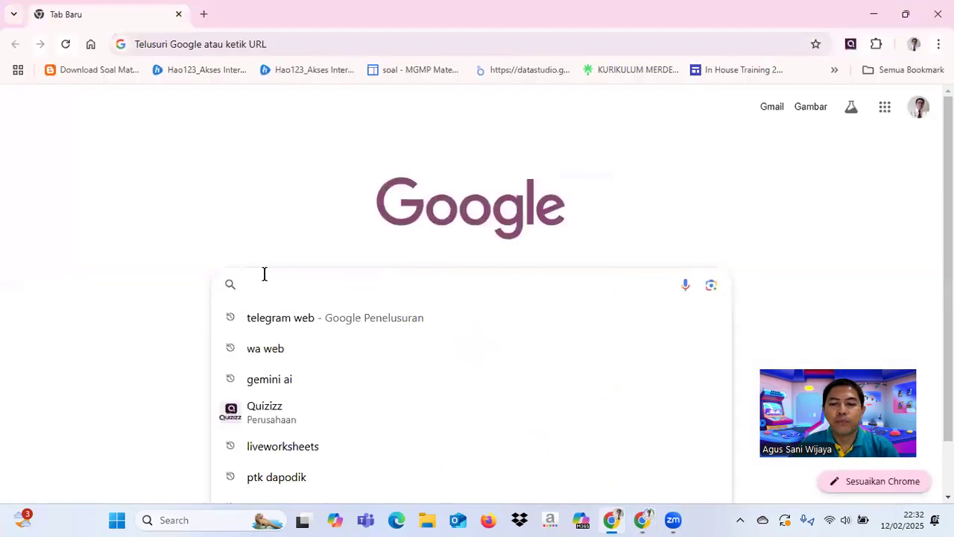
text(pol)
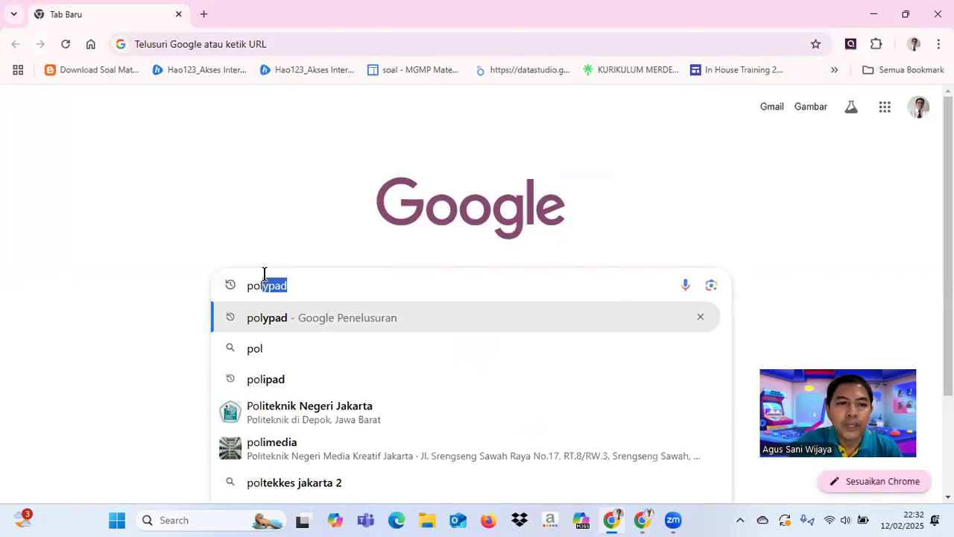
text(ypad)
key(Return)
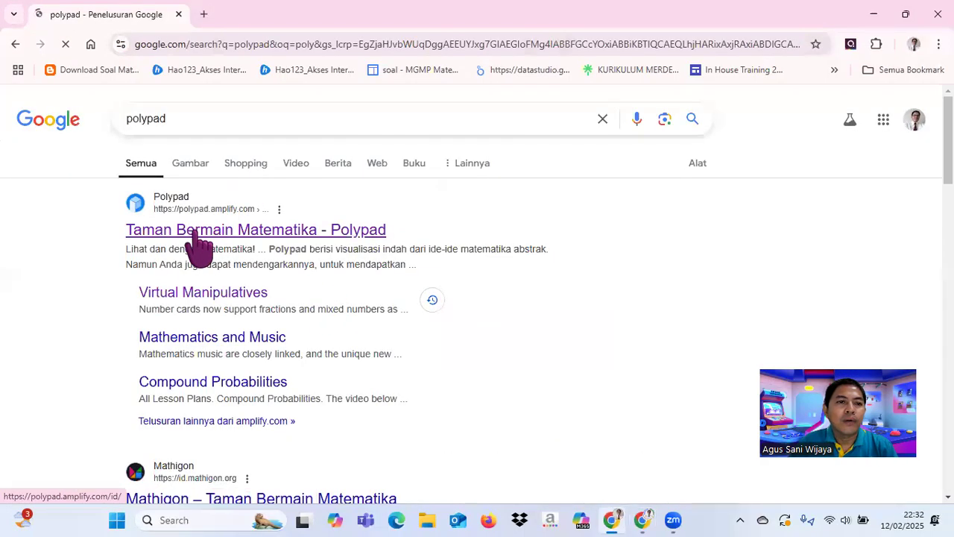
Step: Open the Polypad site from the search results, launch its virtual manipulatives canvas, and copy the page address
click(195, 237)
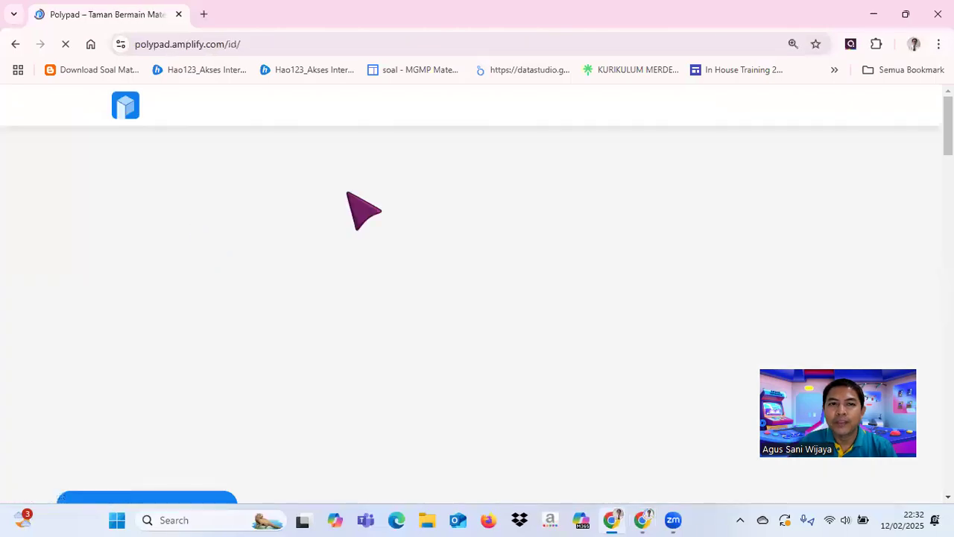
scroll(131, 443, down, 2)
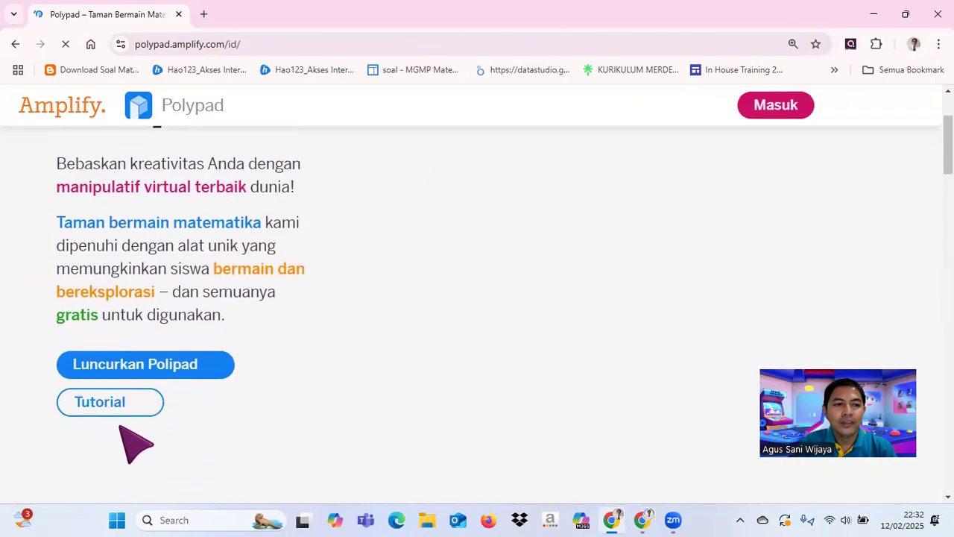
click(129, 367)
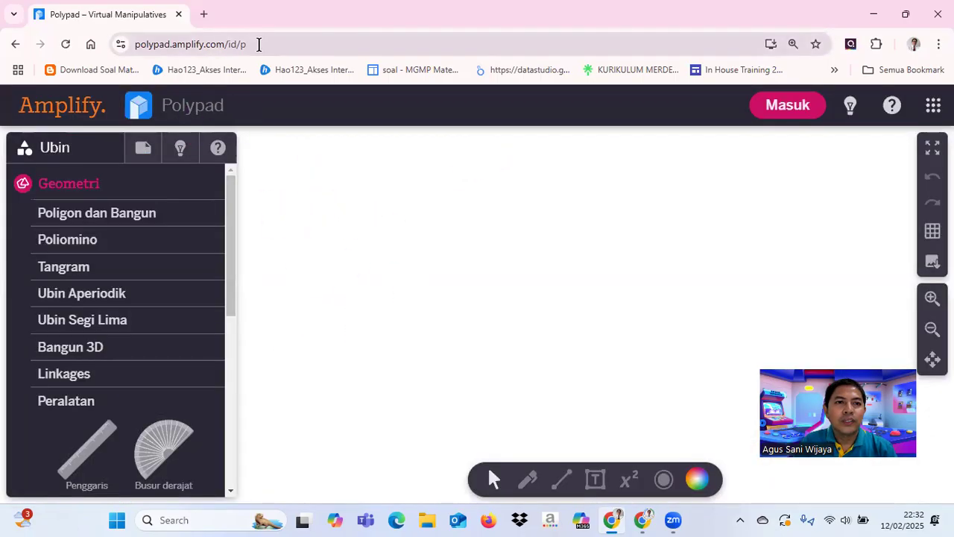
click(260, 44)
key(ctrl+c)
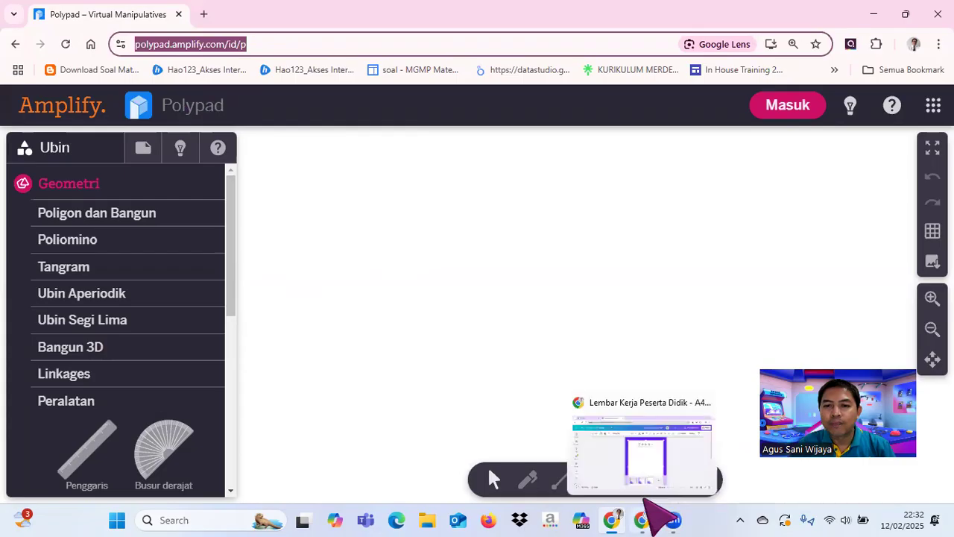
click(643, 519)
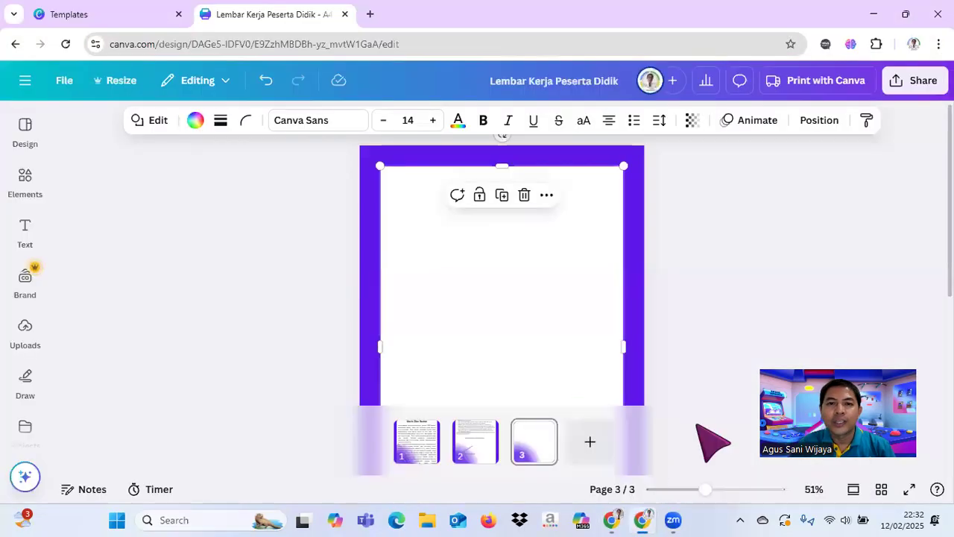
click(511, 283)
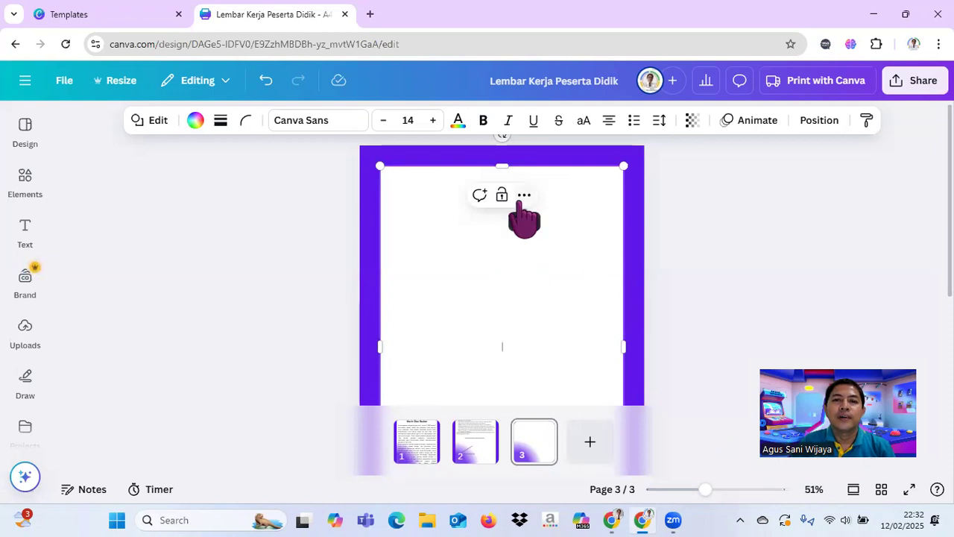
click(522, 197)
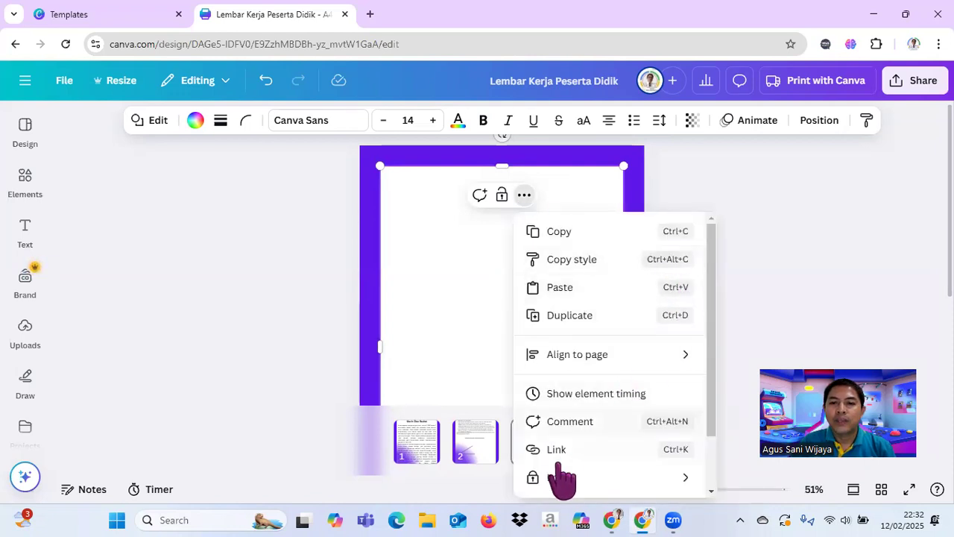
click(557, 449)
click(565, 260)
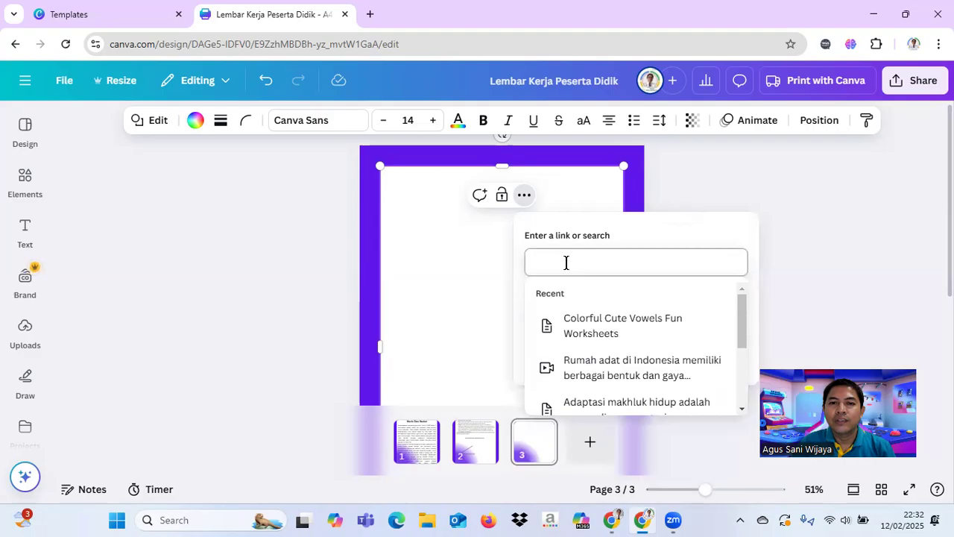
key(ctrl+v)
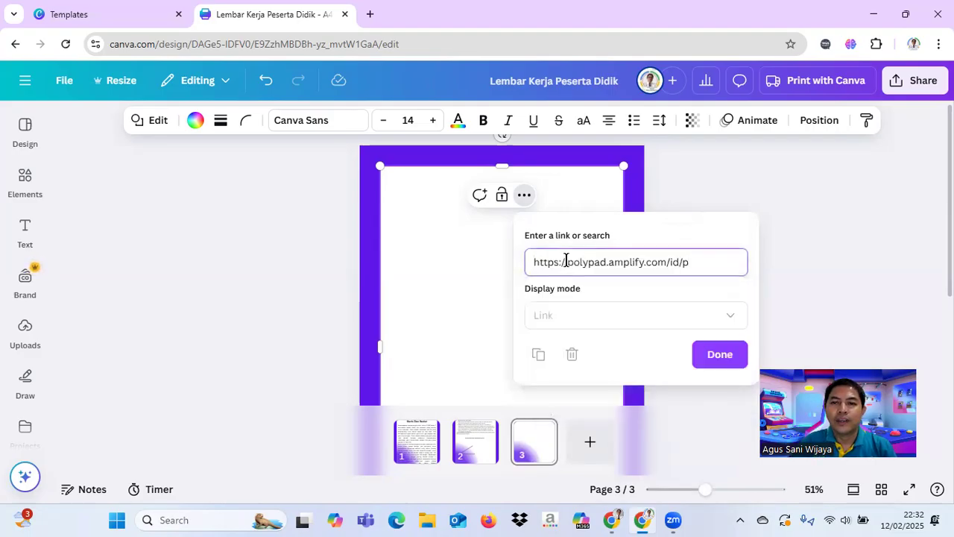
click(715, 357)
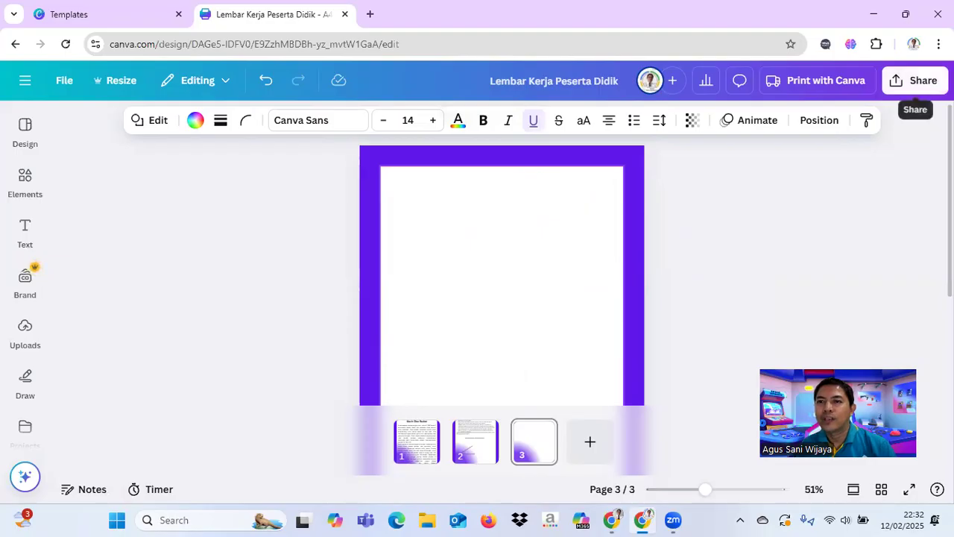
click(906, 489)
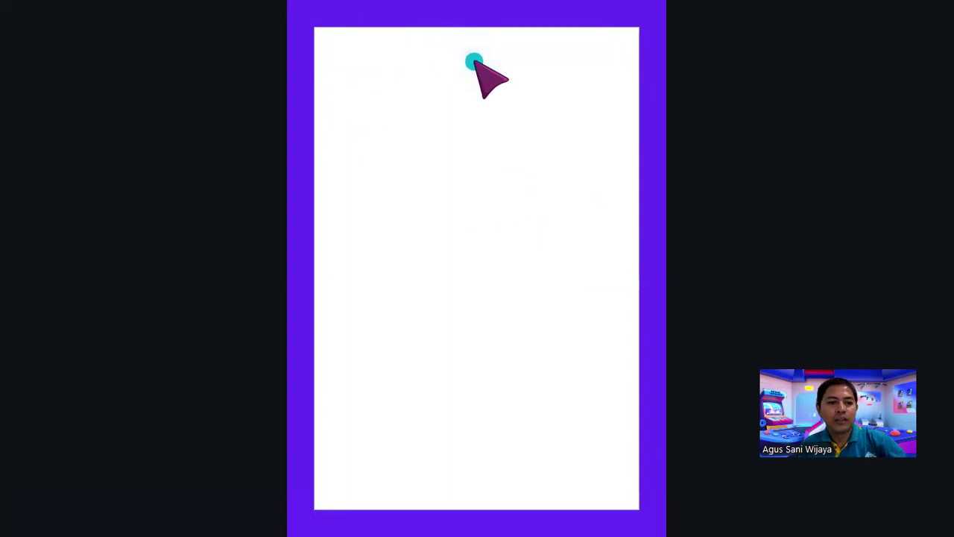
key(Escape)
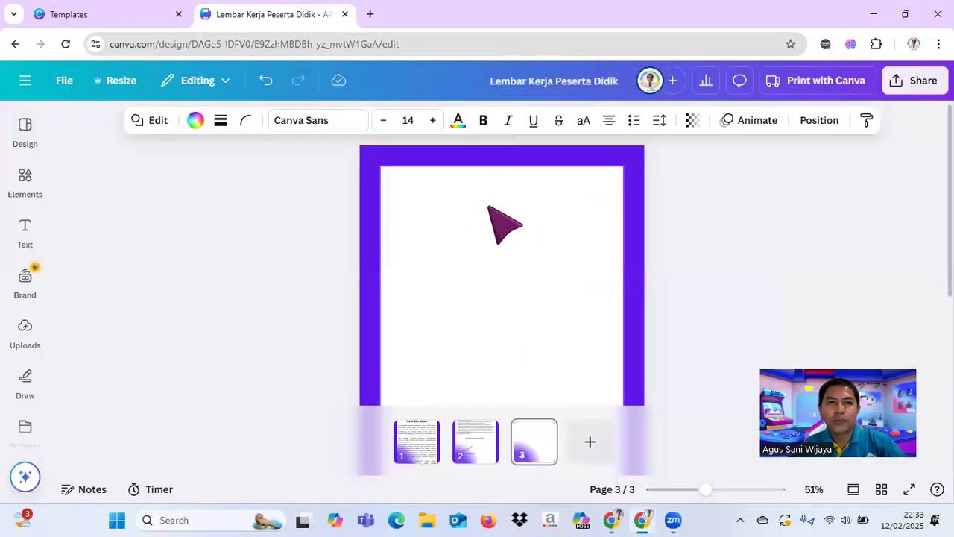
Step: Search the shapes library for "busur derajat"
click(21, 185)
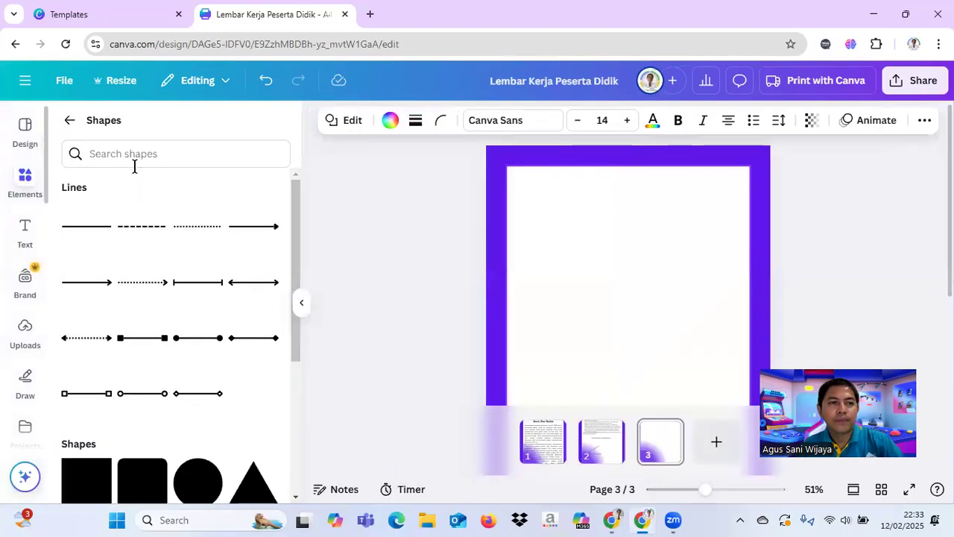
click(112, 153)
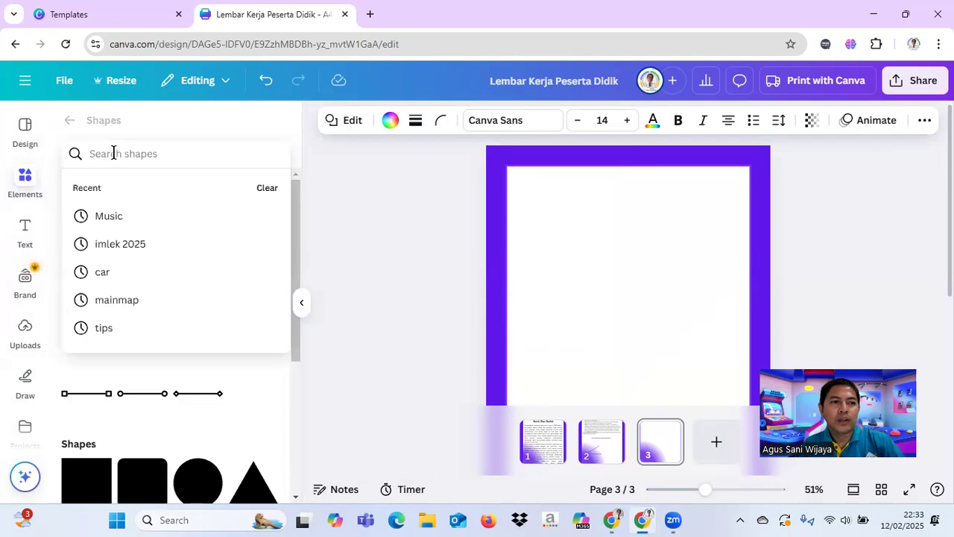
text(bu)
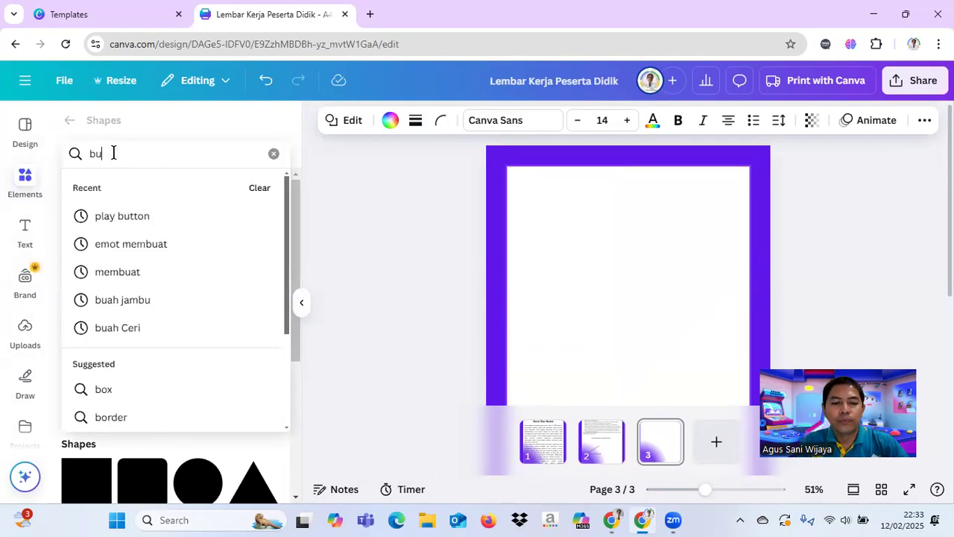
text(sur derajar)
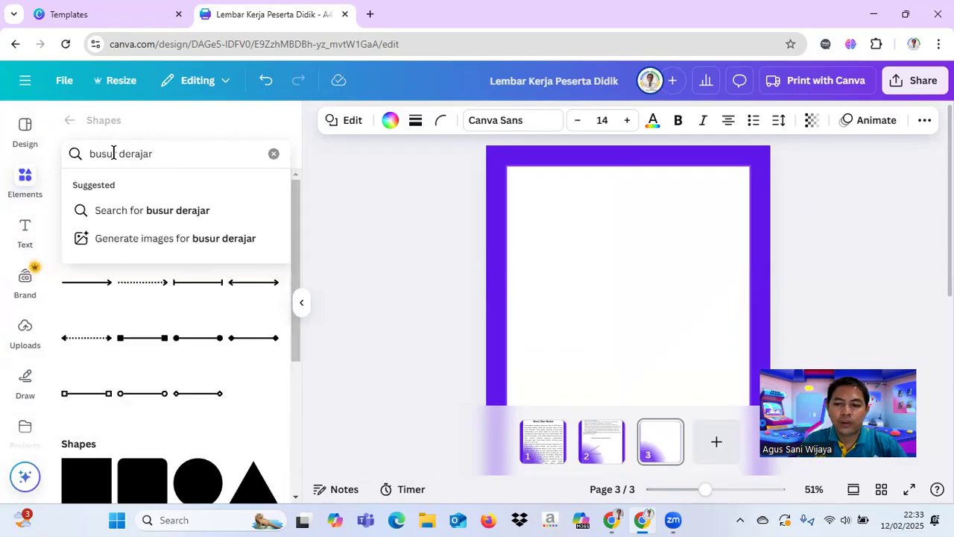
key(BackSpace)
text(t)
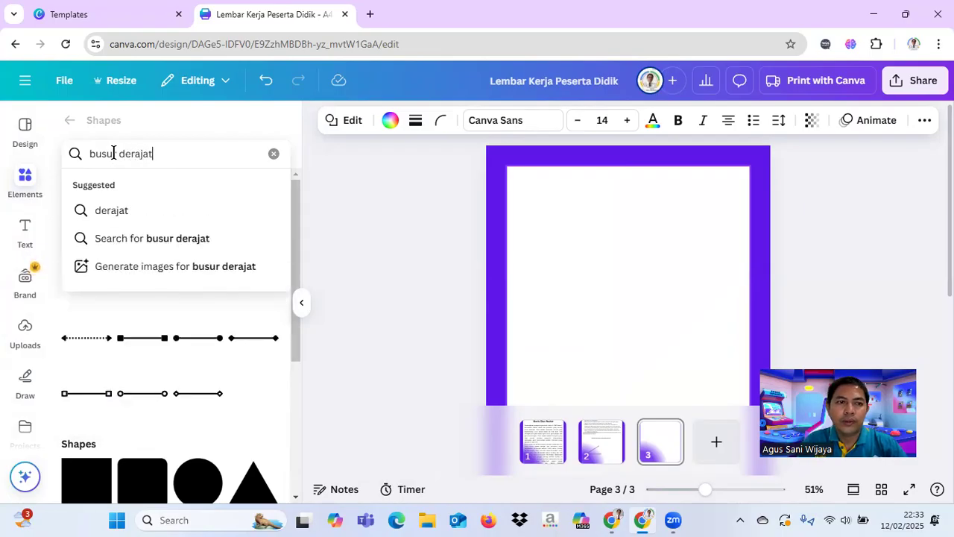
key(Return)
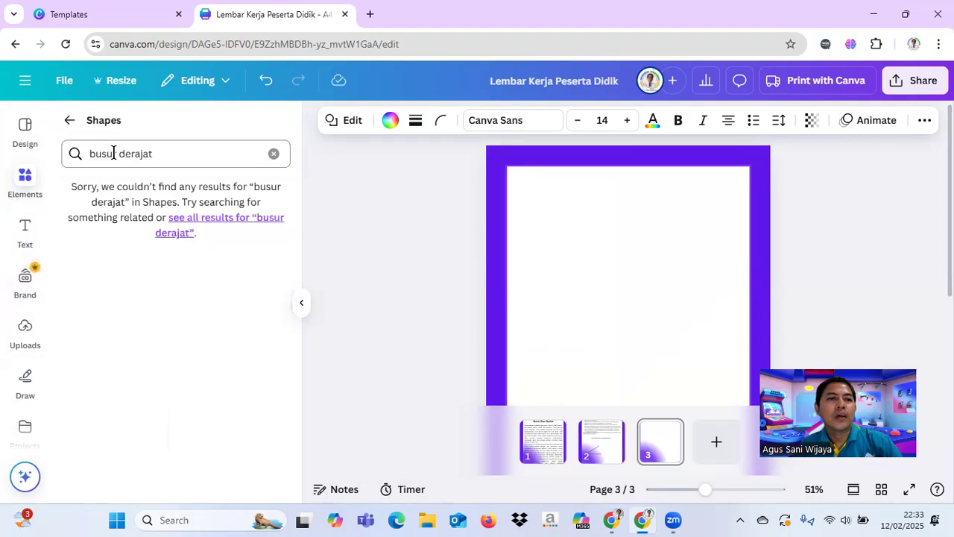
Step: Search the shapes library for "busur", clear the search, and return to the full elements library
click(162, 152)
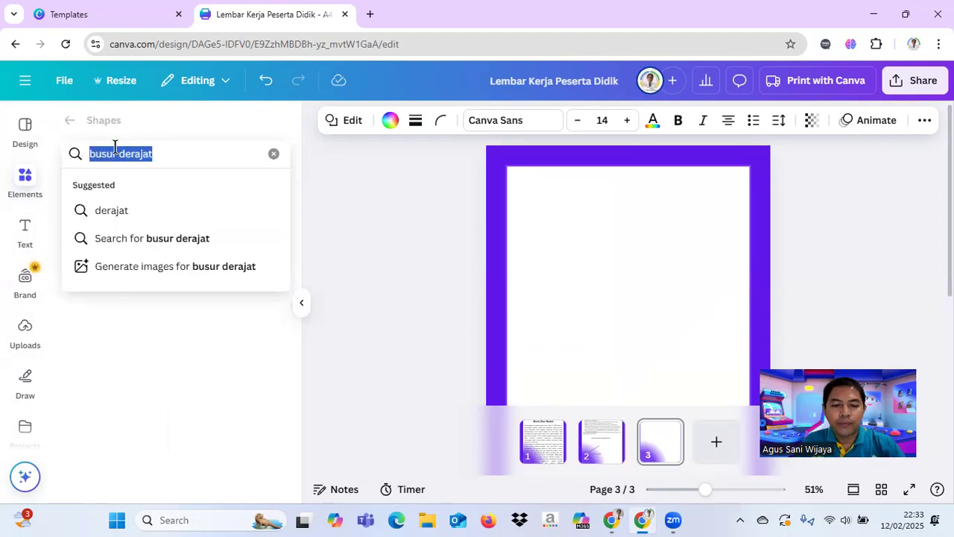
text(b)
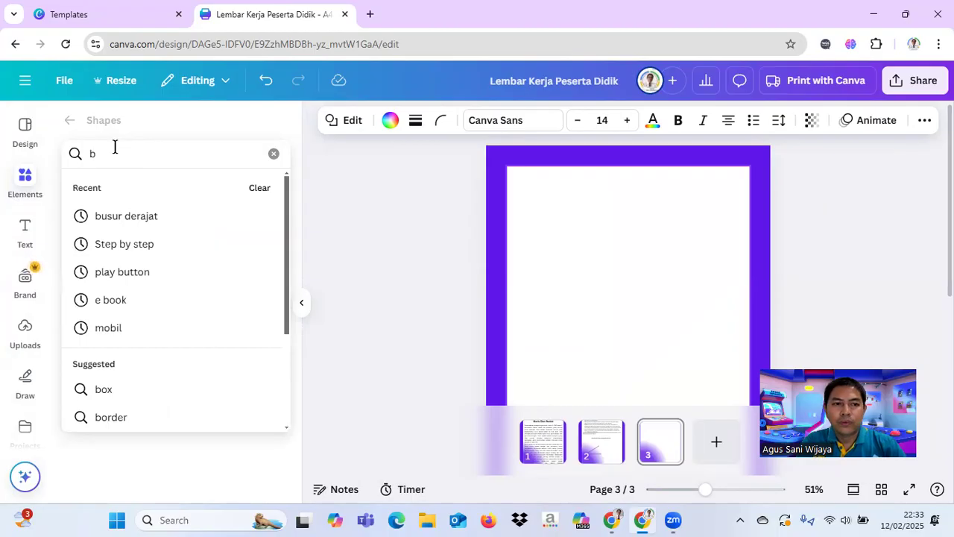
text(u)
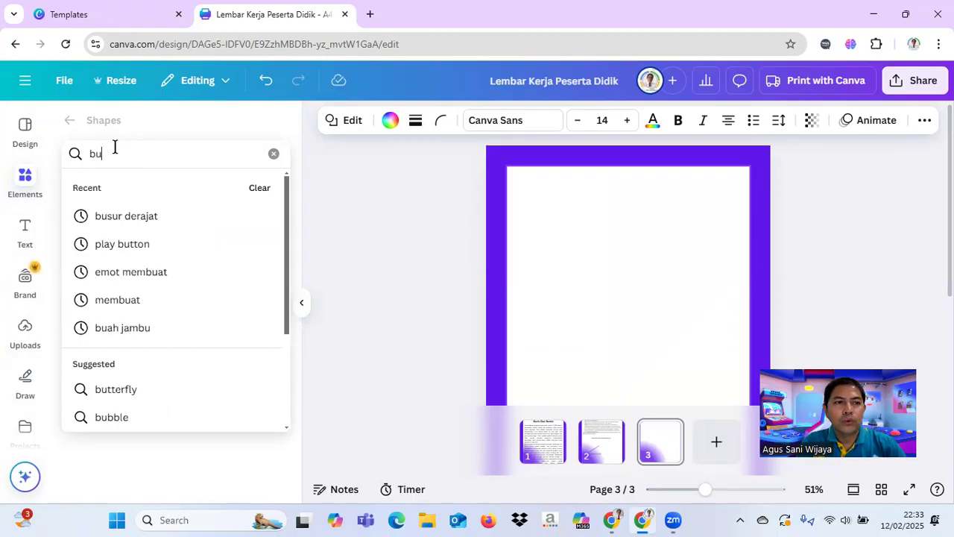
text(su)
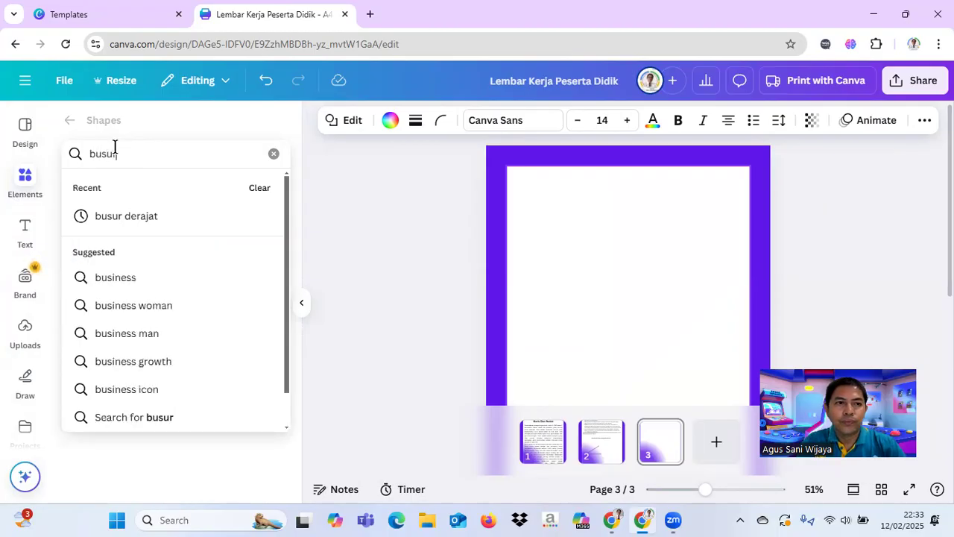
text(r)
key(Return)
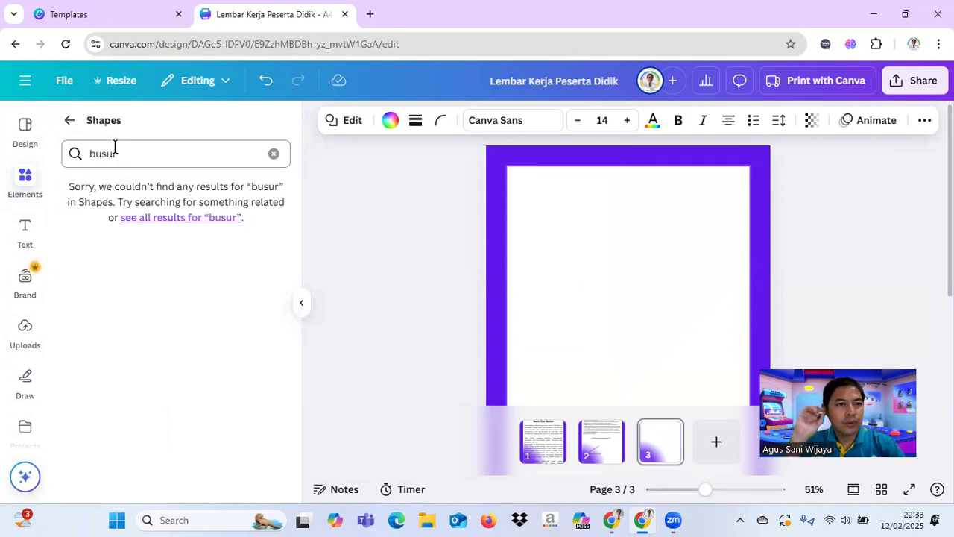
click(274, 153)
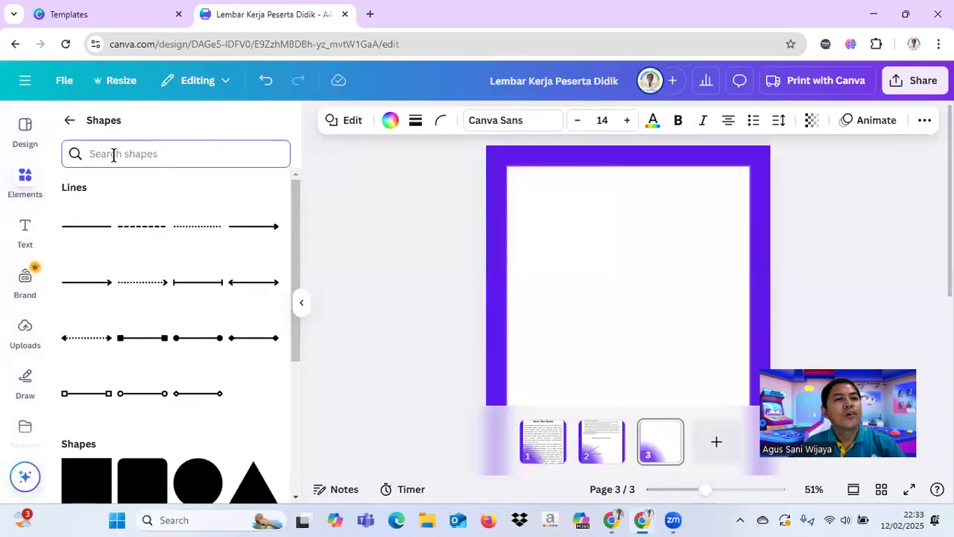
click(65, 123)
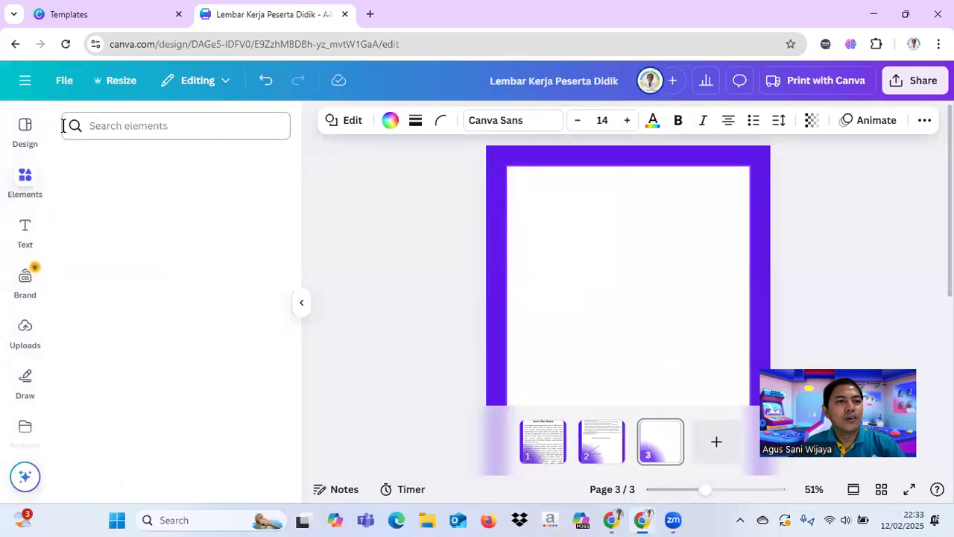
Step: Search the elements library for "busur derajat", add the teal protractor graphic to page 3, and move it to the upper part of the page
click(137, 125)
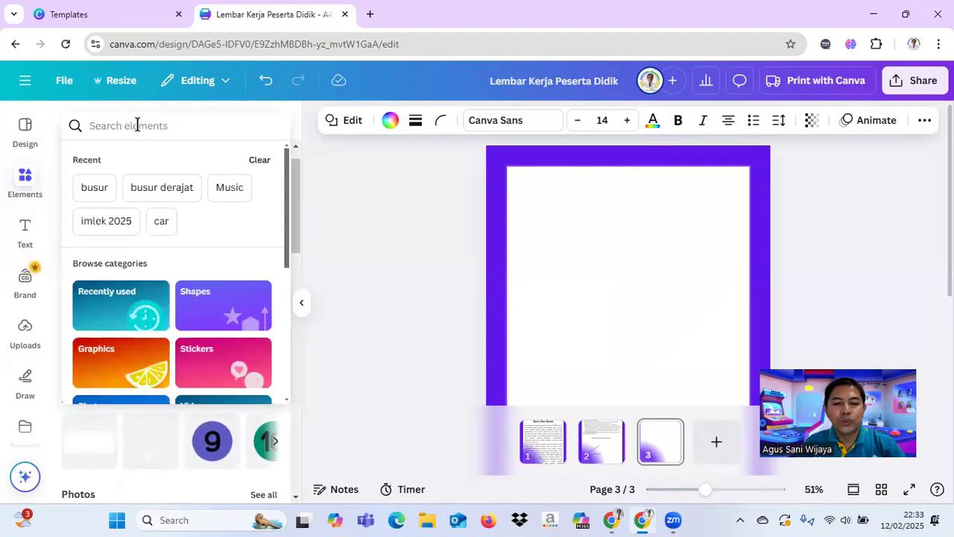
text(busur)
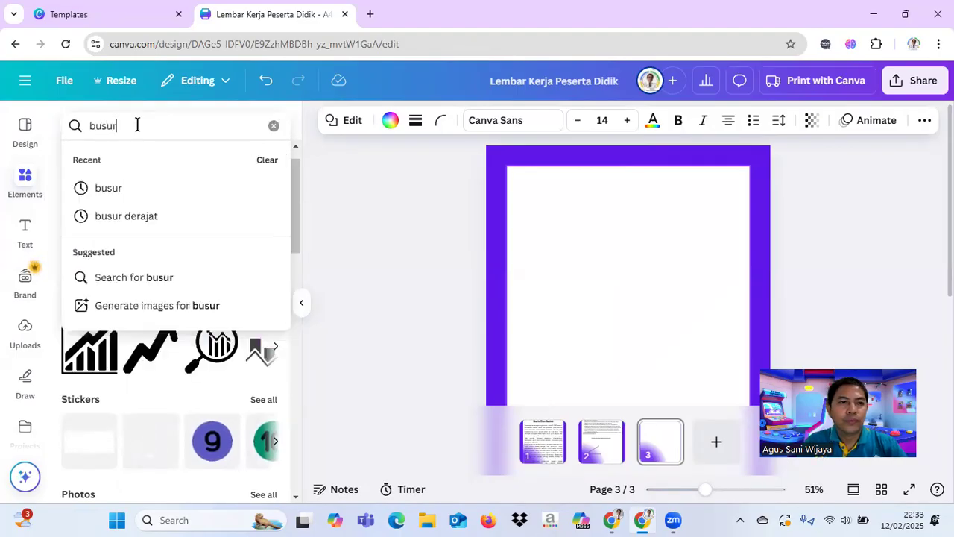
click(113, 216)
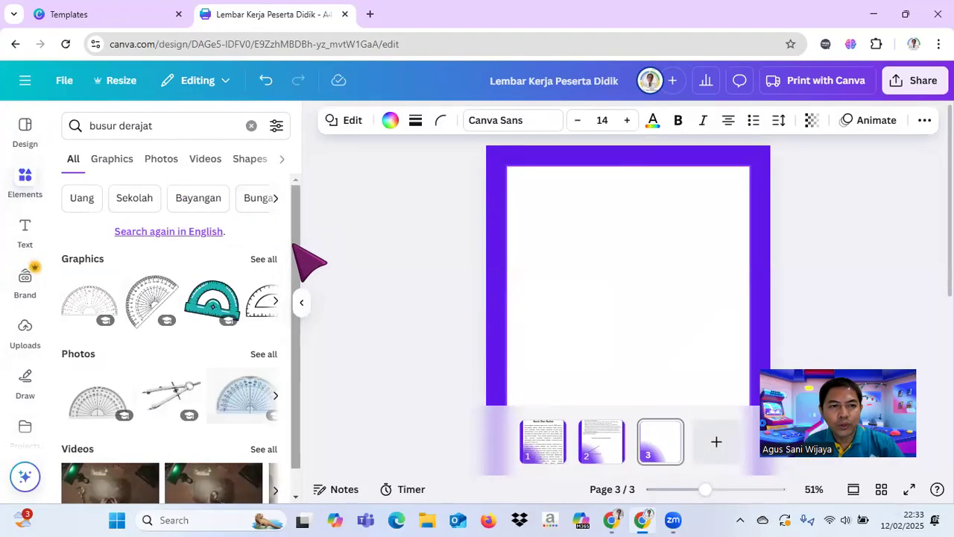
click(211, 305)
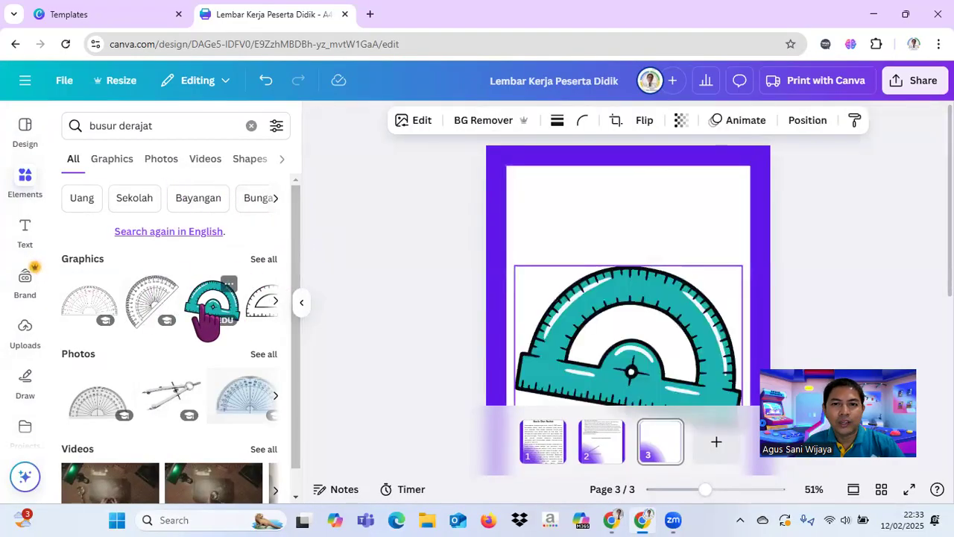
drag(620, 306, 632, 229)
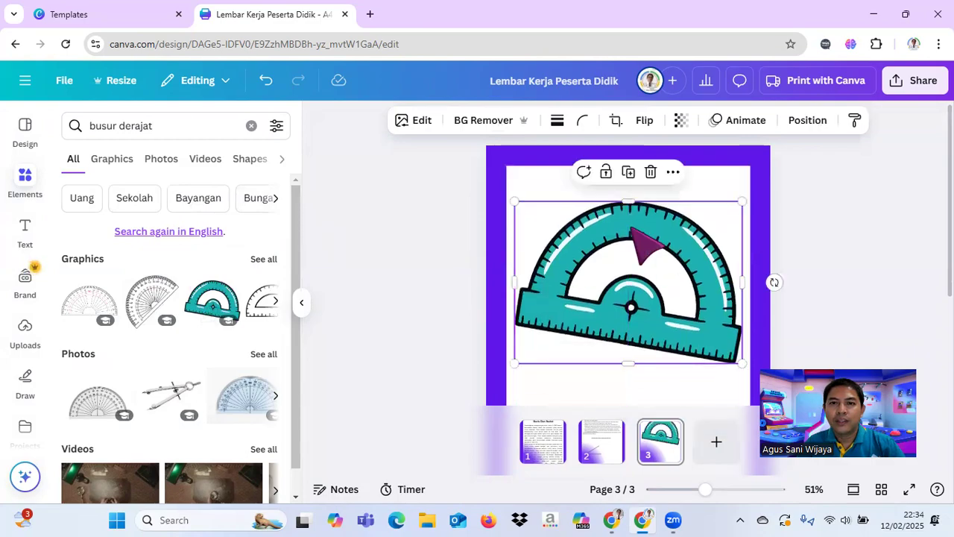
click(673, 172)
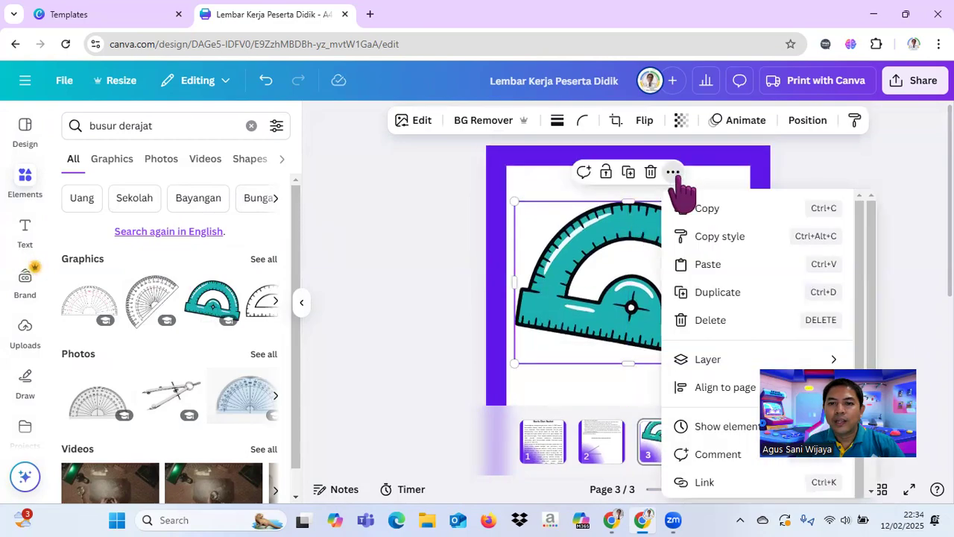
scroll(864, 269, down, 1)
drag(857, 272, 855, 304)
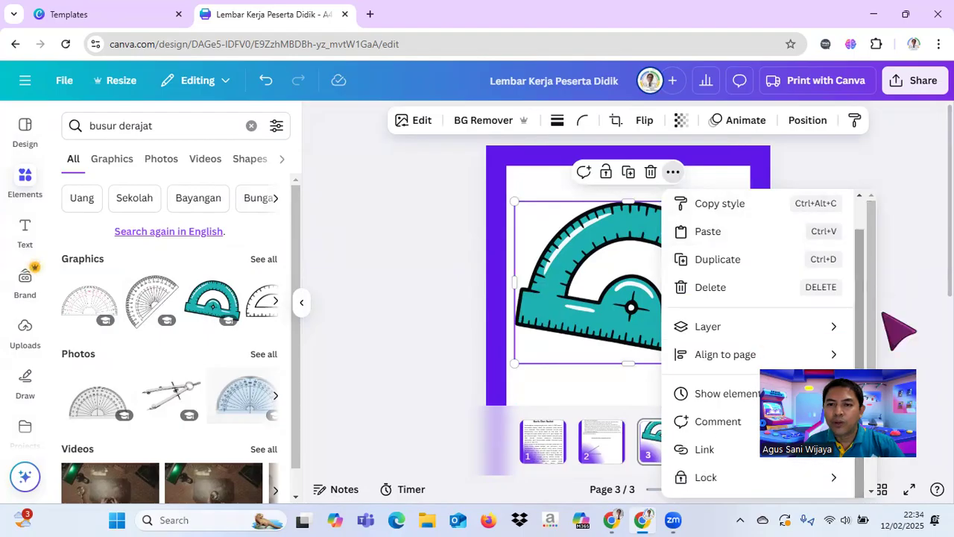
click(693, 452)
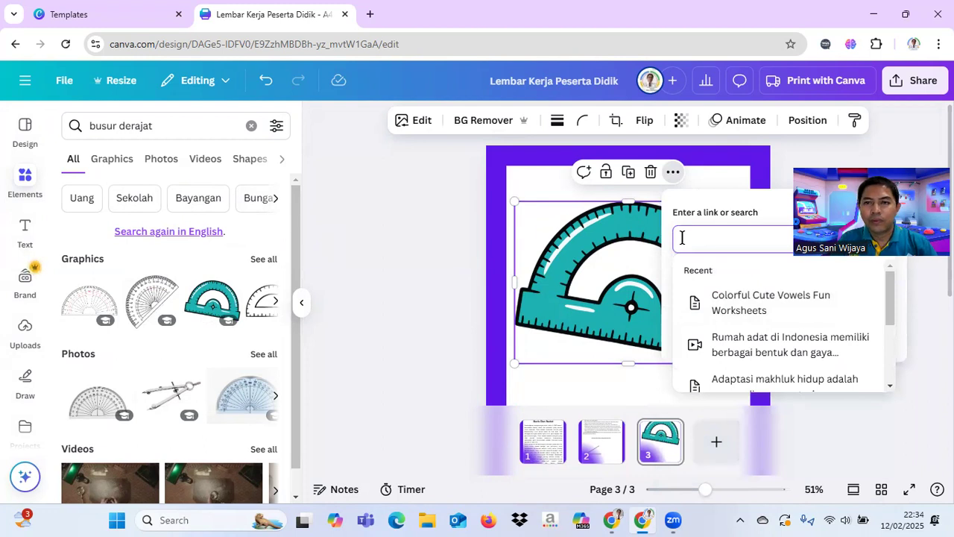
key(ctrl+v)
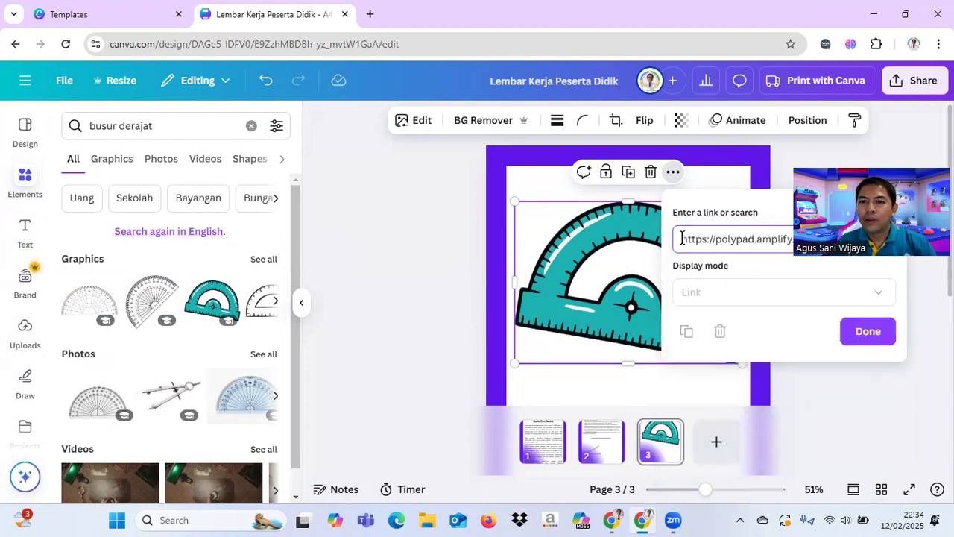
click(865, 332)
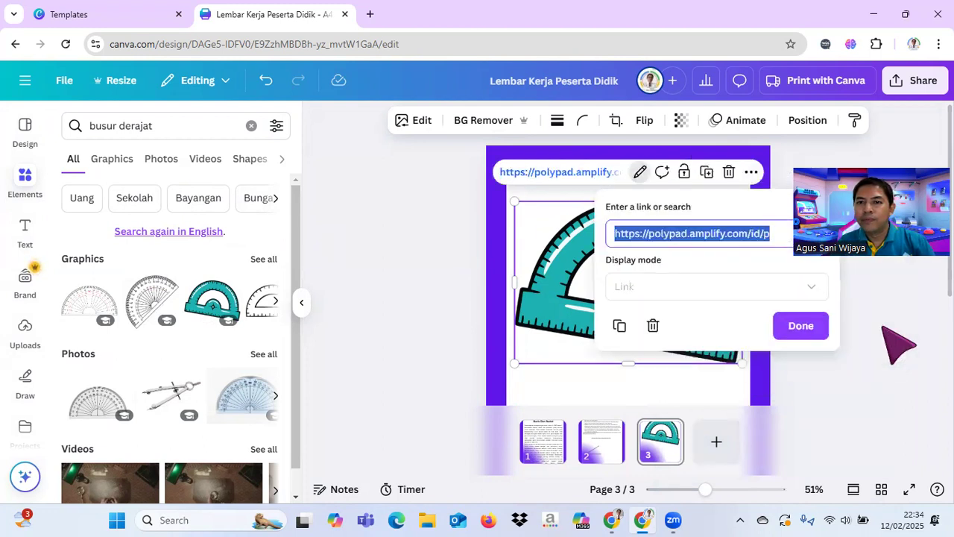
click(798, 328)
click(355, 269)
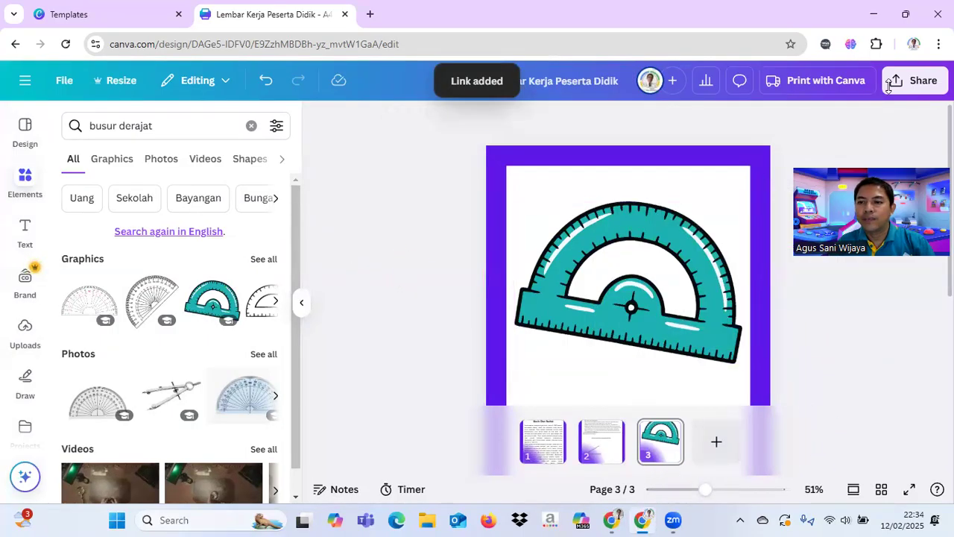
Step: Preview page 3 full screen and follow the protractor's link to the Polypad canvas
click(909, 486)
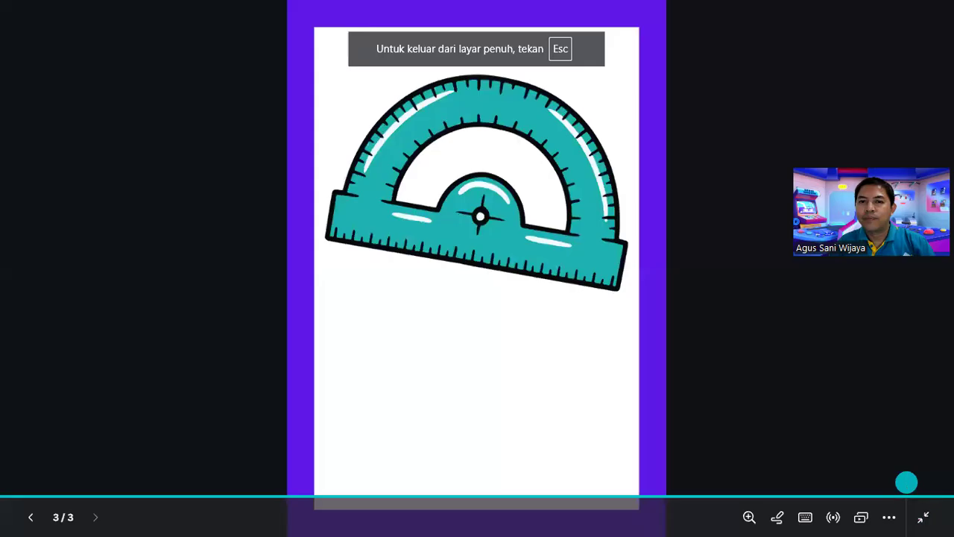
click(494, 165)
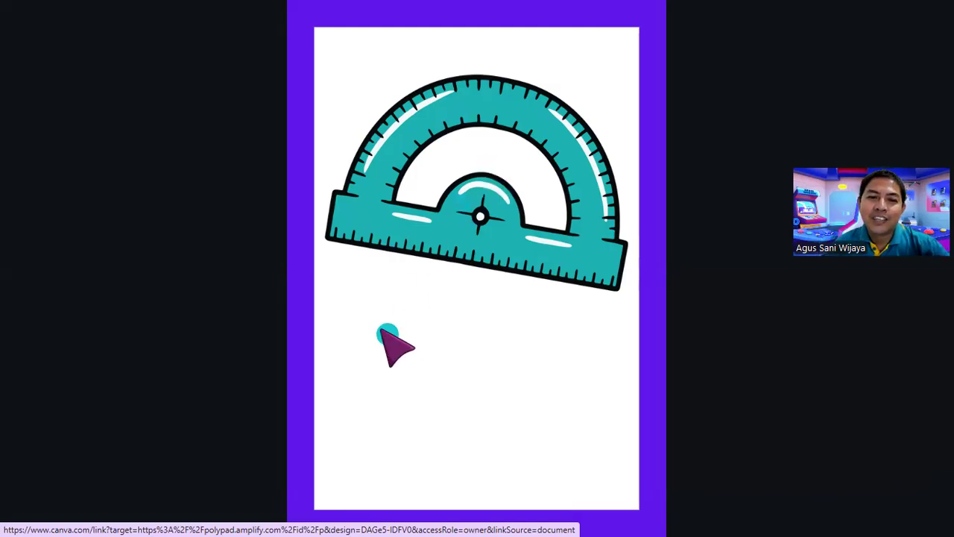
click(477, 197)
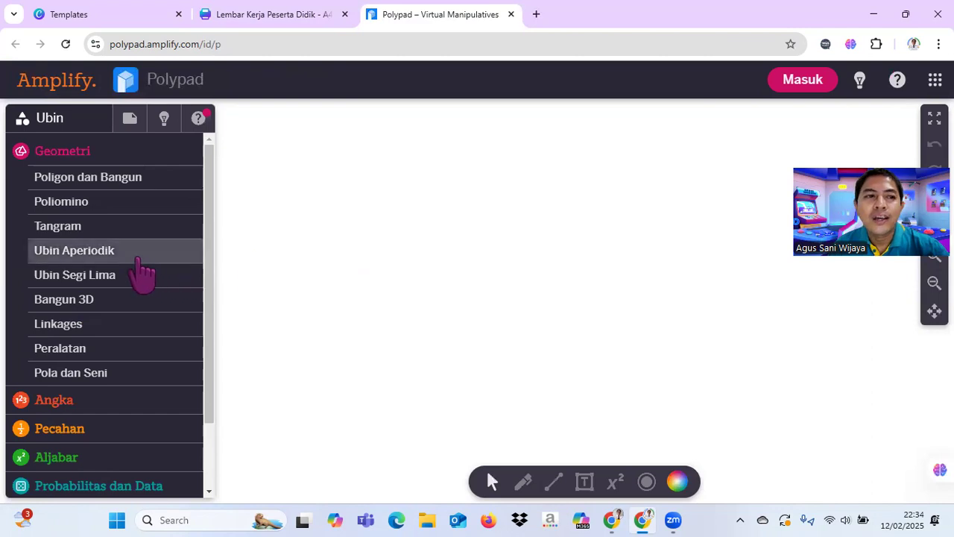
Step: Expand the Peralatan tools under Geometri and draw a nearly horizontal line segment (Garis) in the middle of the canvas
click(102, 350)
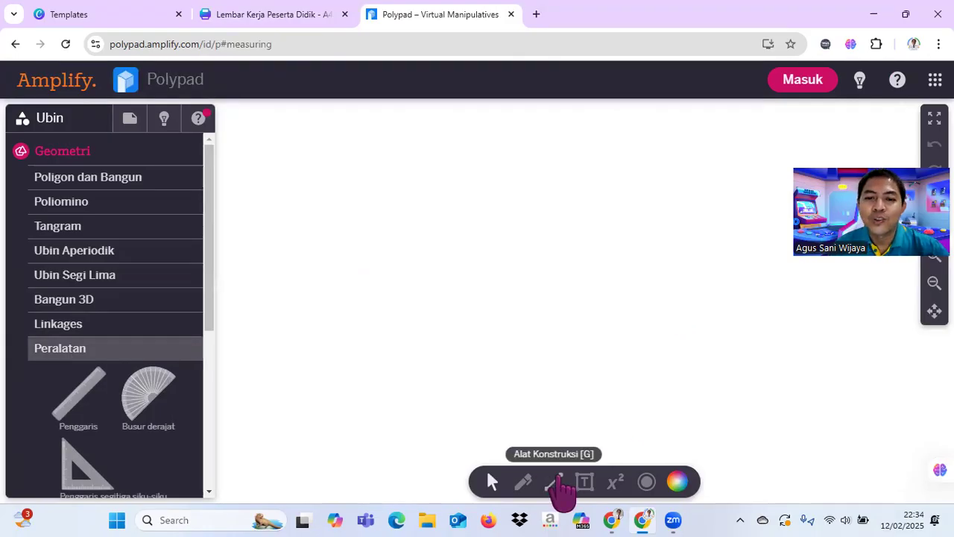
click(559, 478)
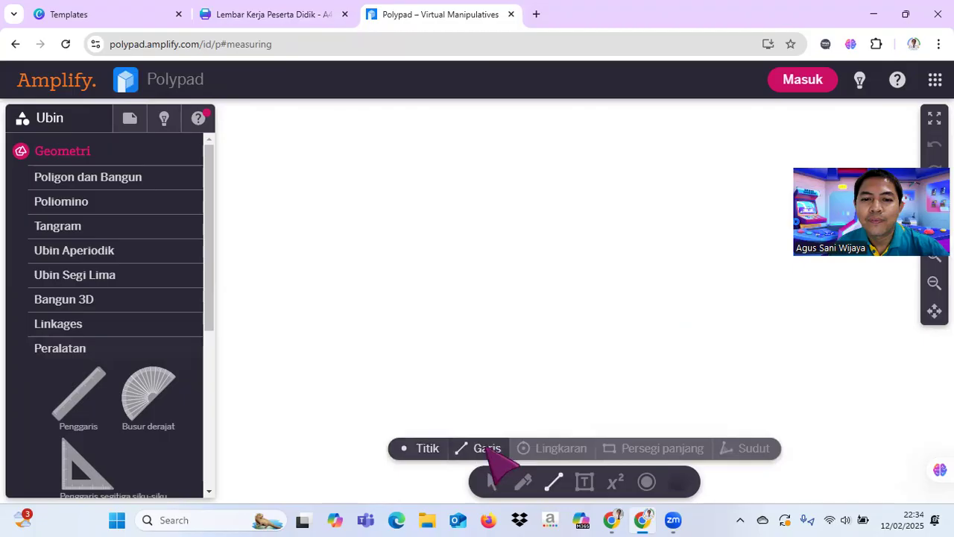
click(489, 450)
mouse_move(446, 337)
mouse_down()
mouse_move(530, 317)
mouse_move(597, 332)
mouse_up()
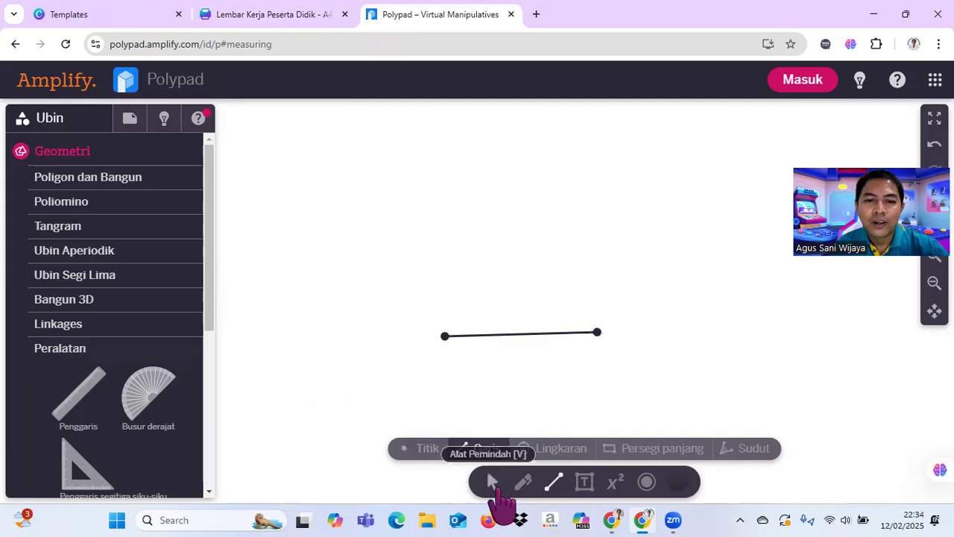
Step: Place a Busur derajat with its centre on the segment's left endpoint and rotate its baseline to align with the segment
click(496, 487)
drag(149, 389, 440, 265)
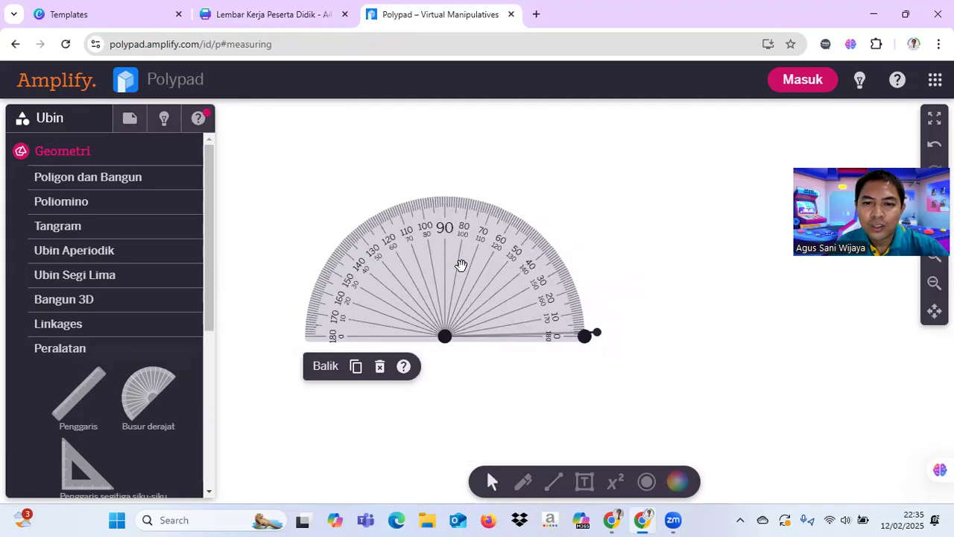
drag(585, 335, 581, 333)
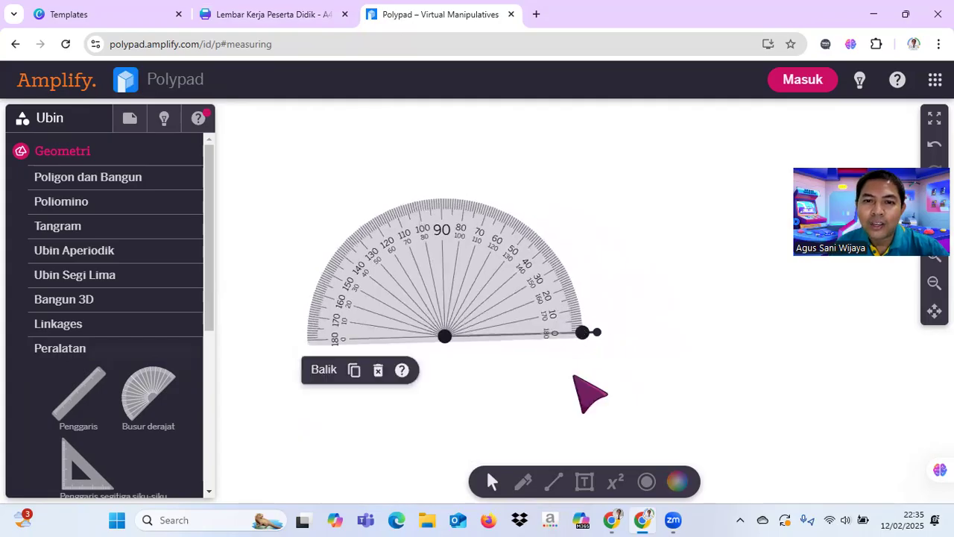
Step: Add a point (Titik) on the protractor's outer edge at about the 45° mark
click(553, 482)
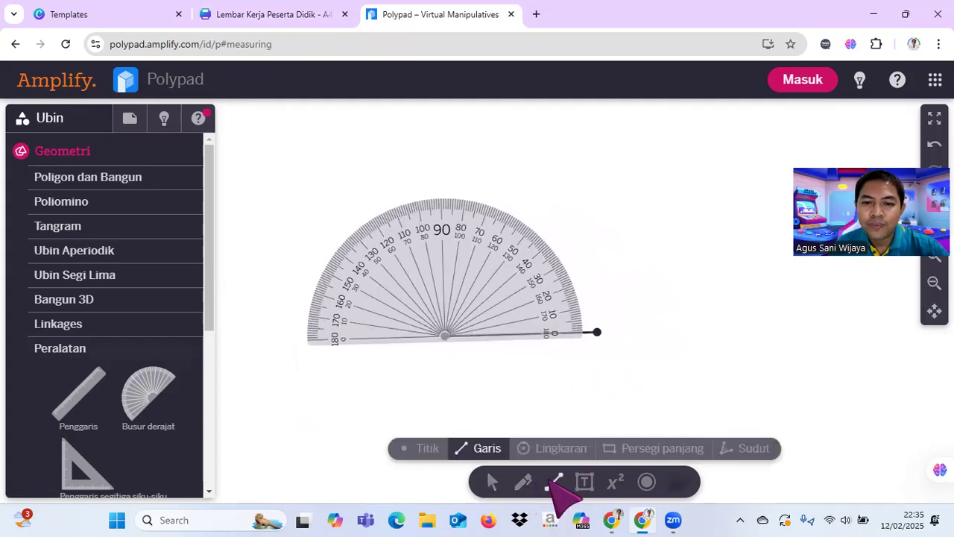
click(430, 447)
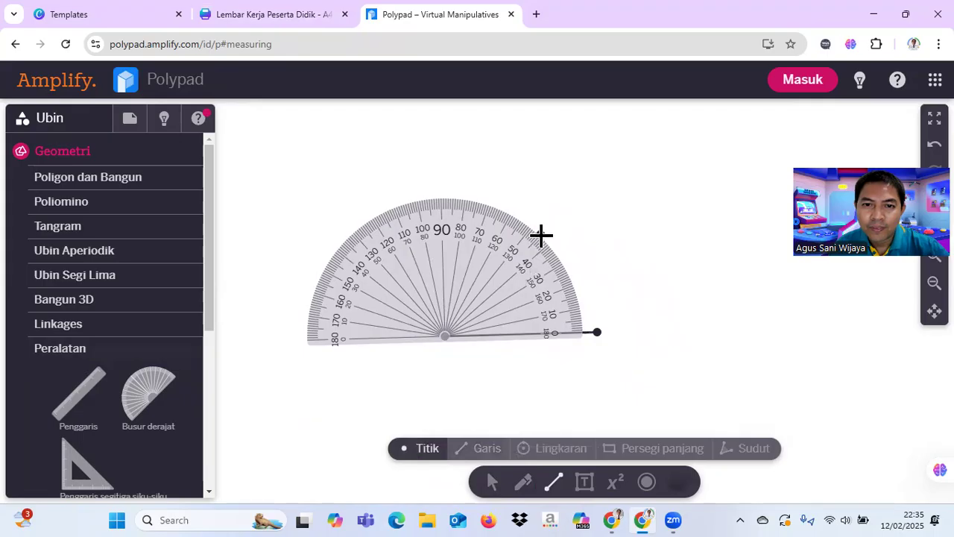
click(541, 235)
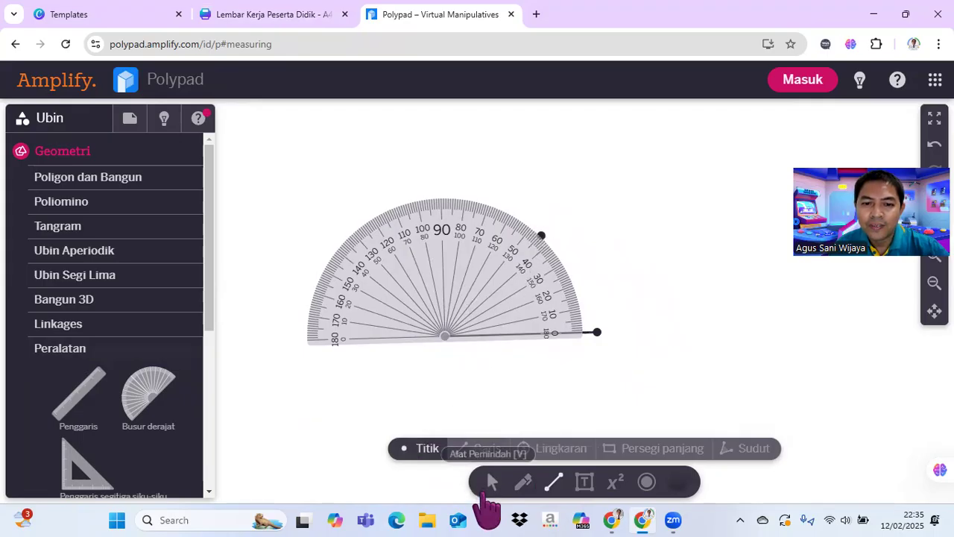
Step: Move the protractor below the segment and draw a line from the new point to the segment's left endpoint, forming an angle
click(490, 482)
drag(445, 273, 381, 414)
click(554, 482)
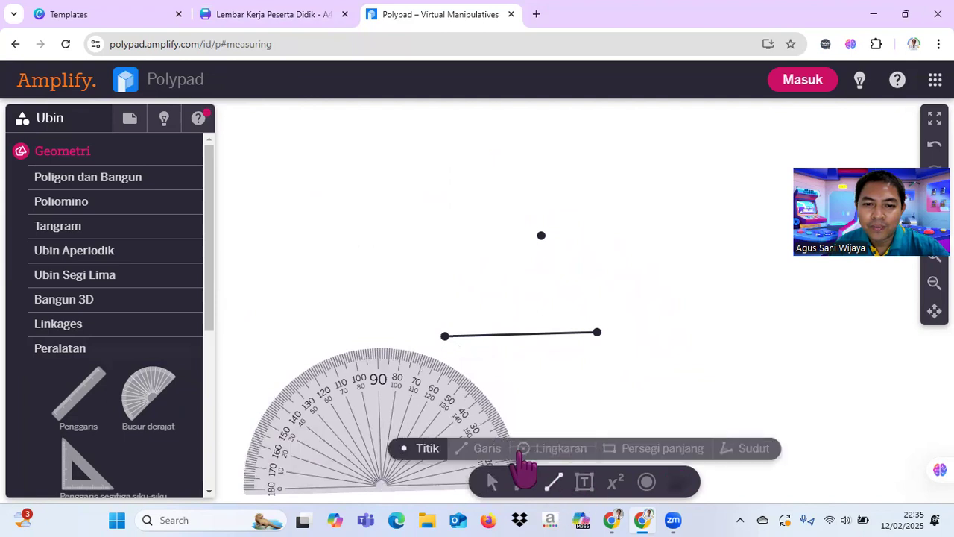
click(485, 448)
drag(539, 238, 445, 336)
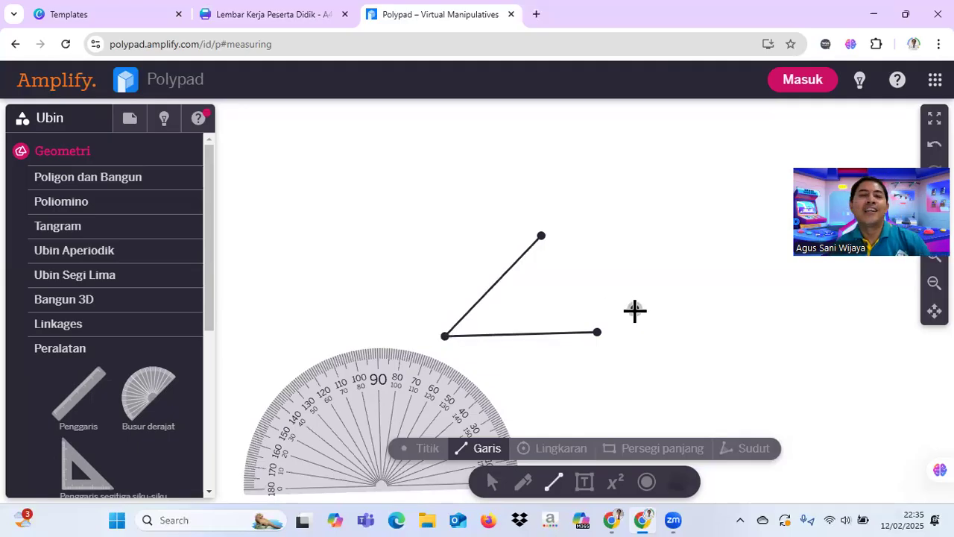
click(635, 308)
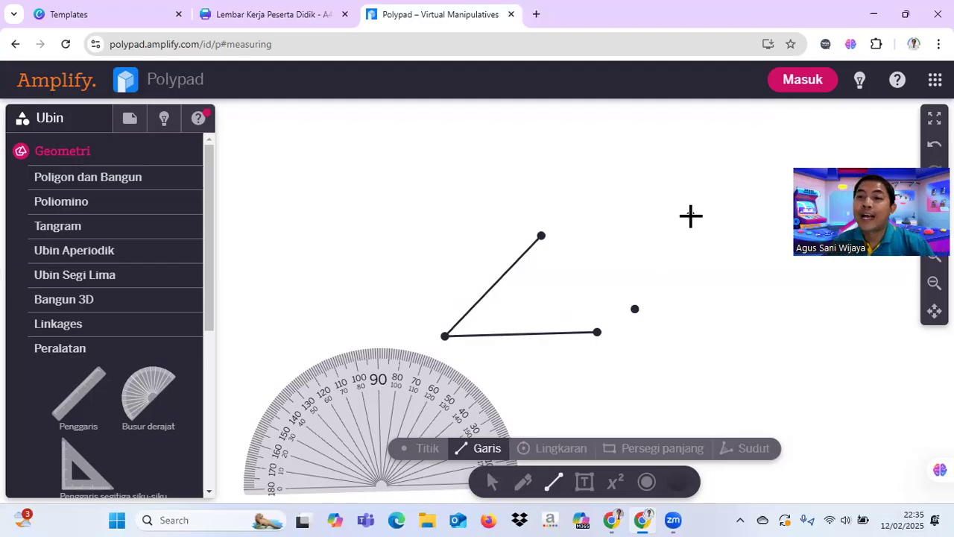
Step: Switch back to the Canva worksheet, exit the full-screen preview, and collapse the elements library
click(273, 14)
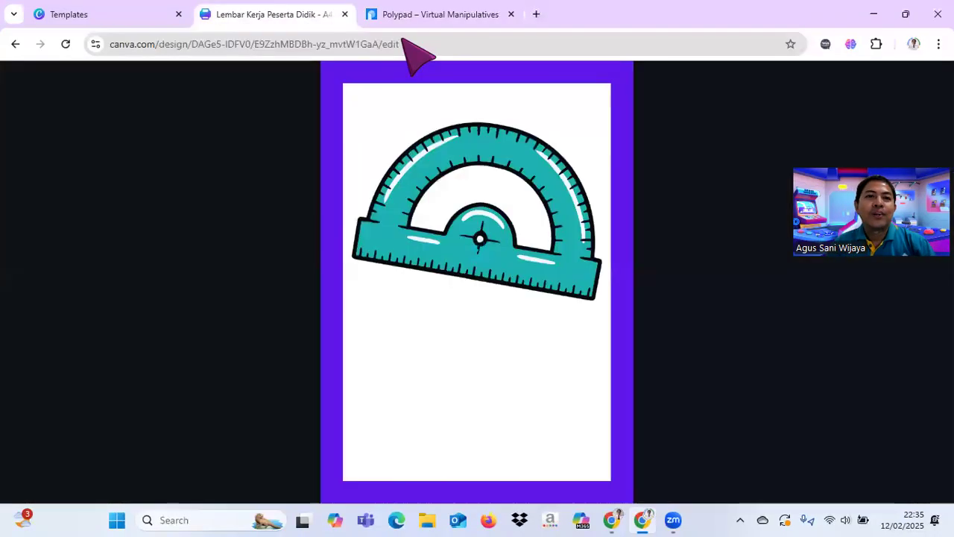
click(679, 296)
key(Escape)
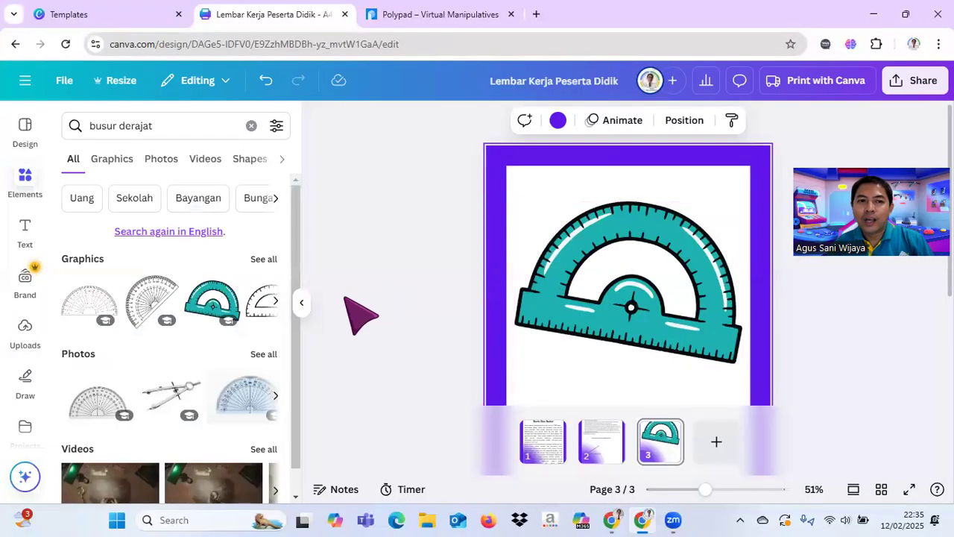
click(301, 304)
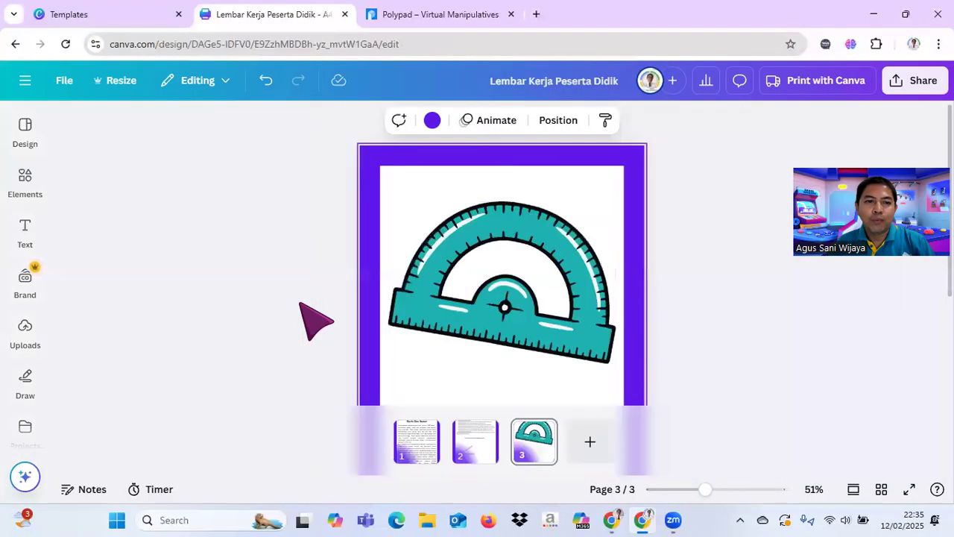